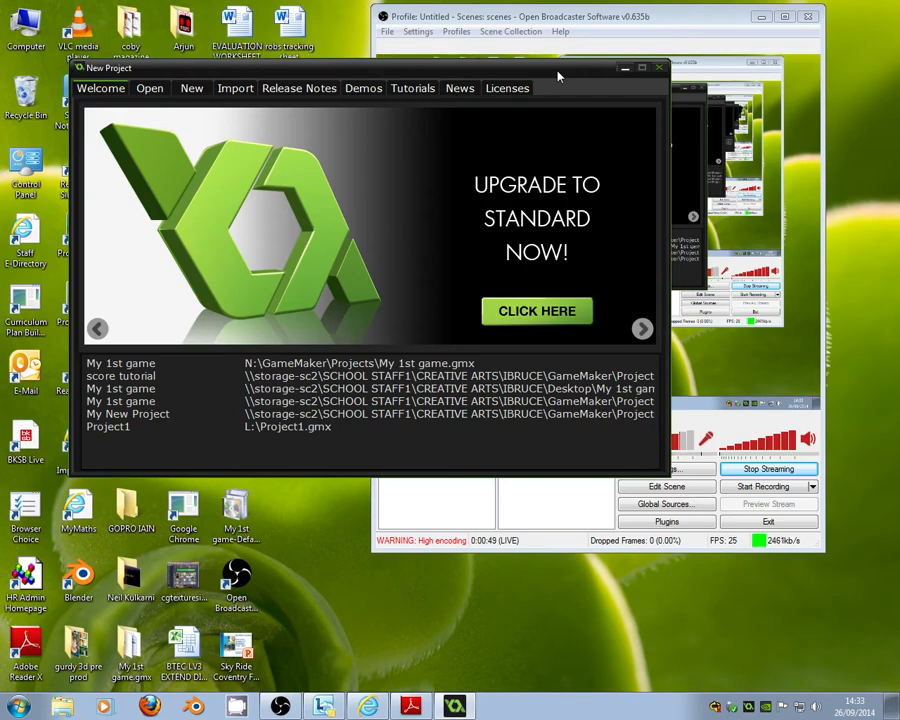
# Create a new project named "My 1st game v2", declining to overwrite the existing "My 1st game" project
pyautogui.click(194, 90)
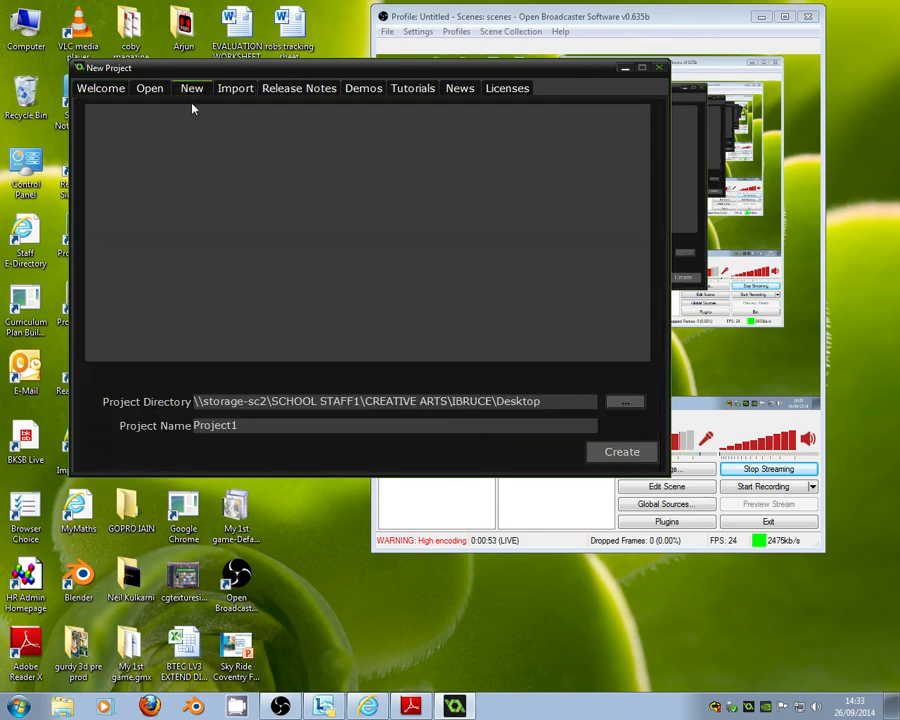
pyautogui.doubleClick(257, 424)
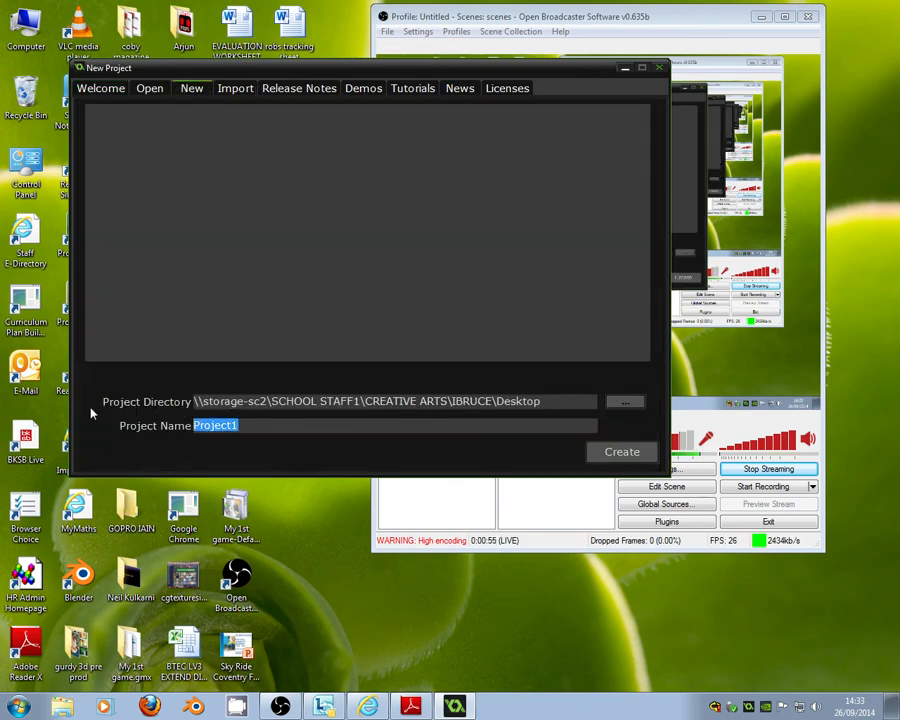
pyautogui.write('My 1st game')
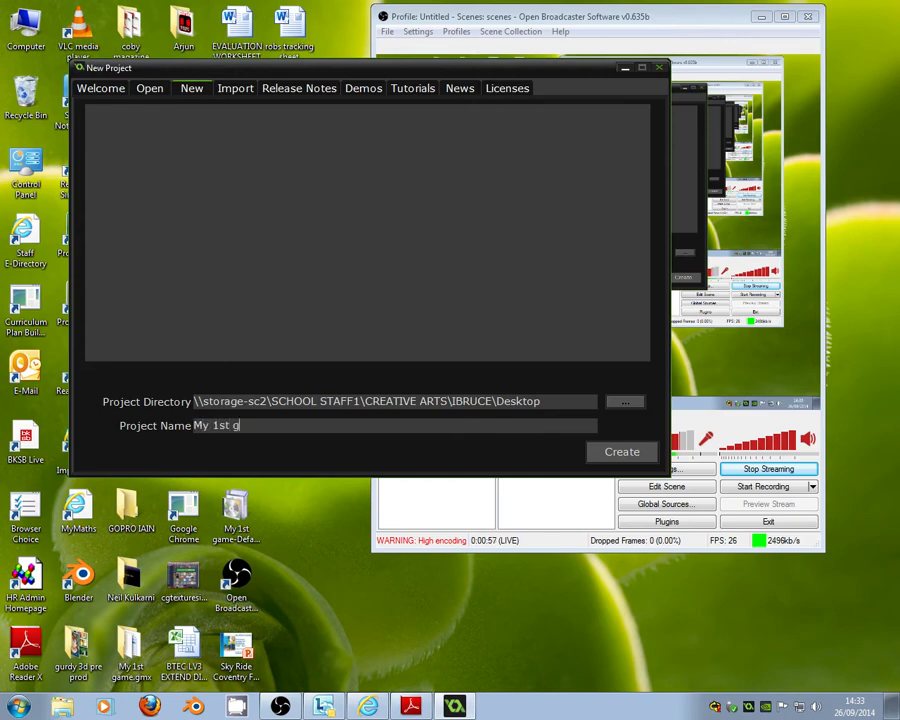
pyautogui.click(622, 452)
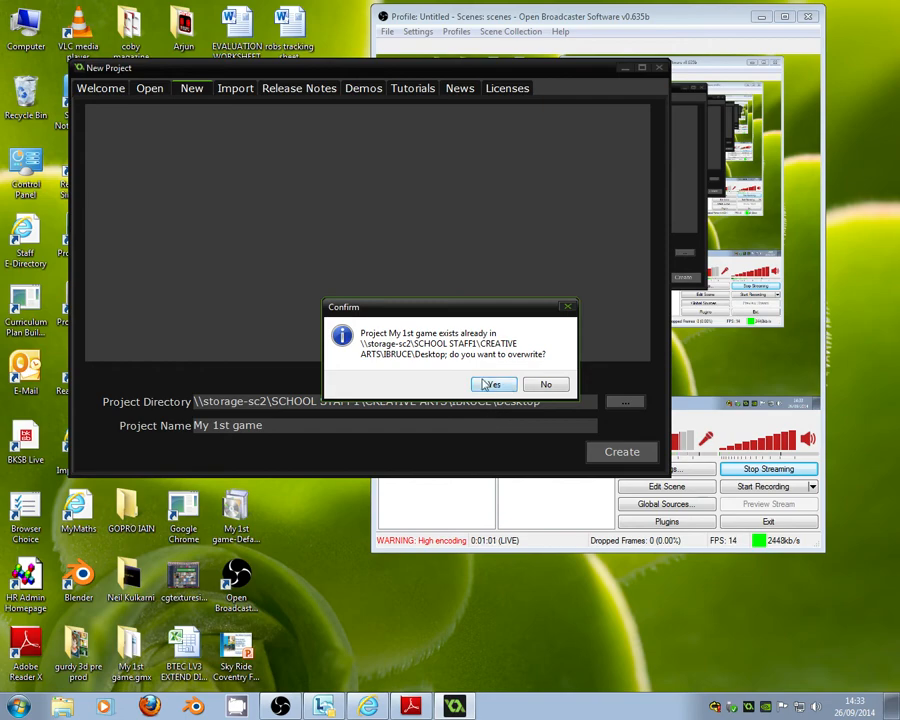
pyautogui.click(545, 384)
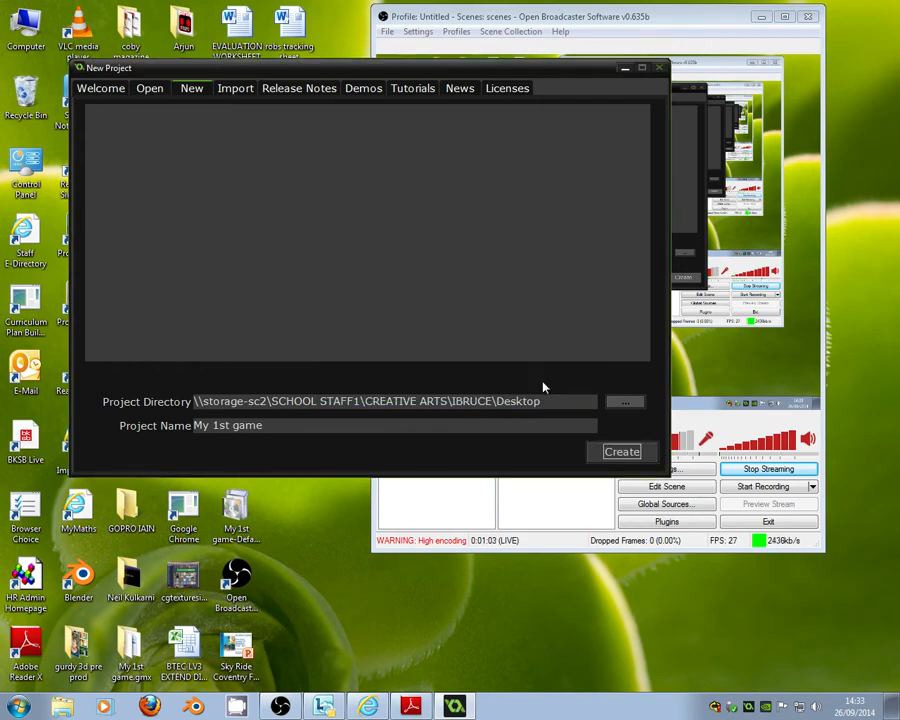
pyautogui.write('v2')
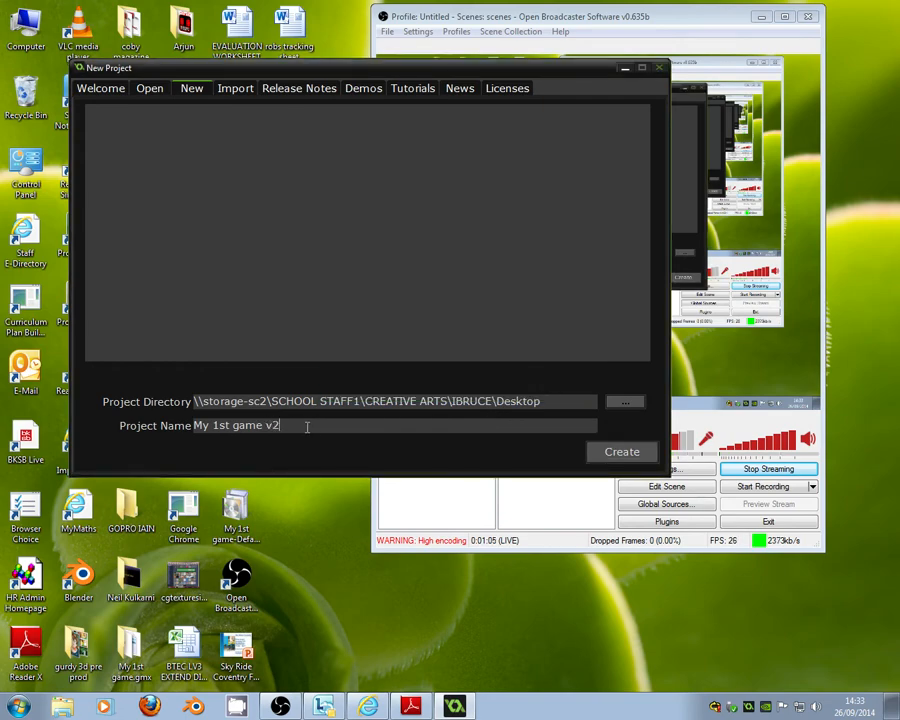
pyautogui.press('Return')
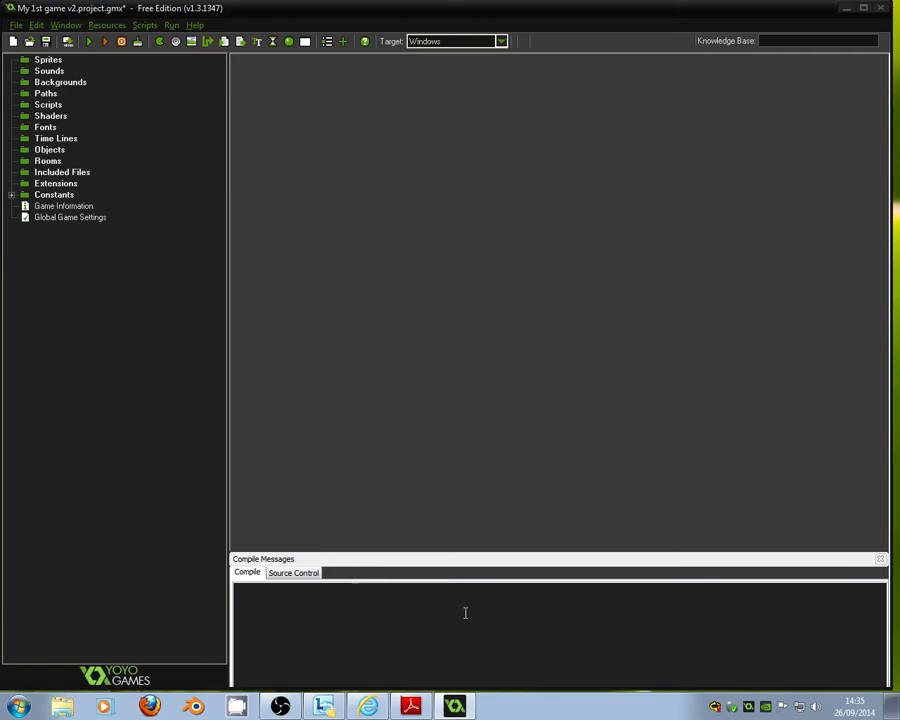
pyautogui.click(19, 28)
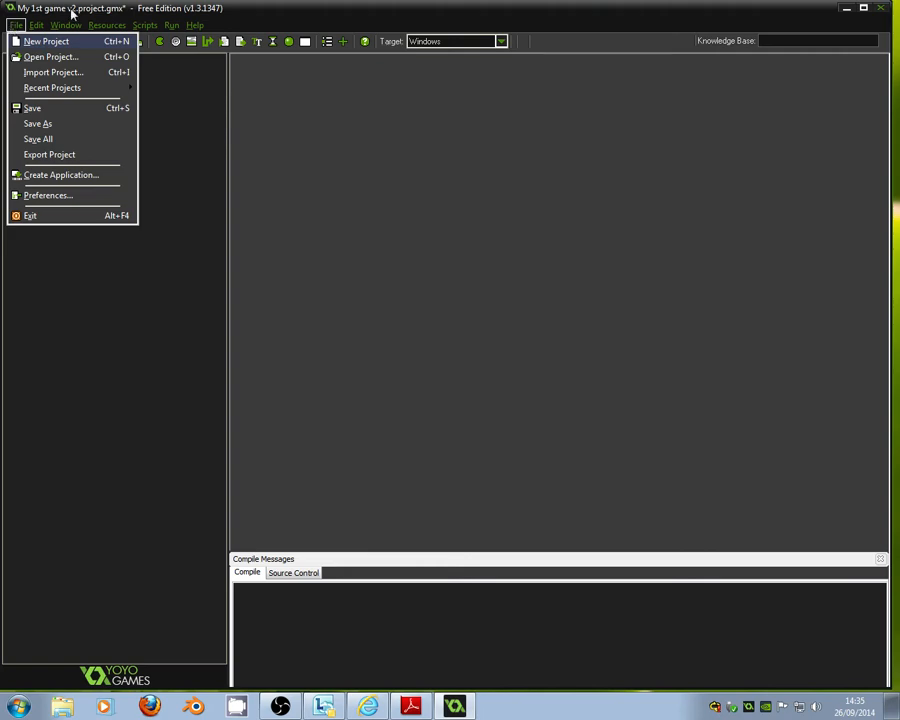
pyautogui.moveTo(39, 27)
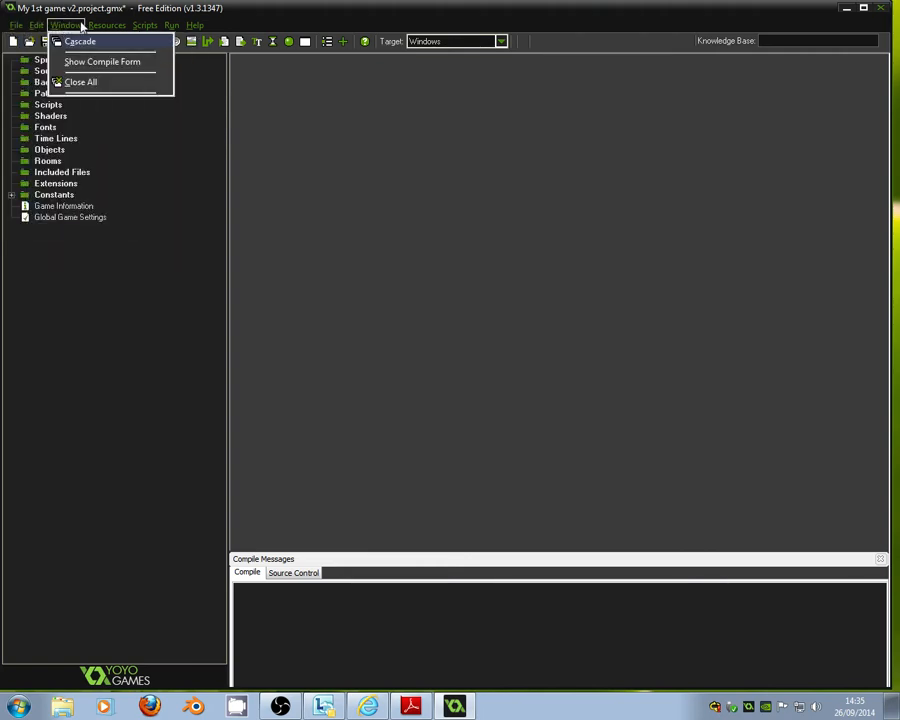
pyautogui.moveTo(110, 23)
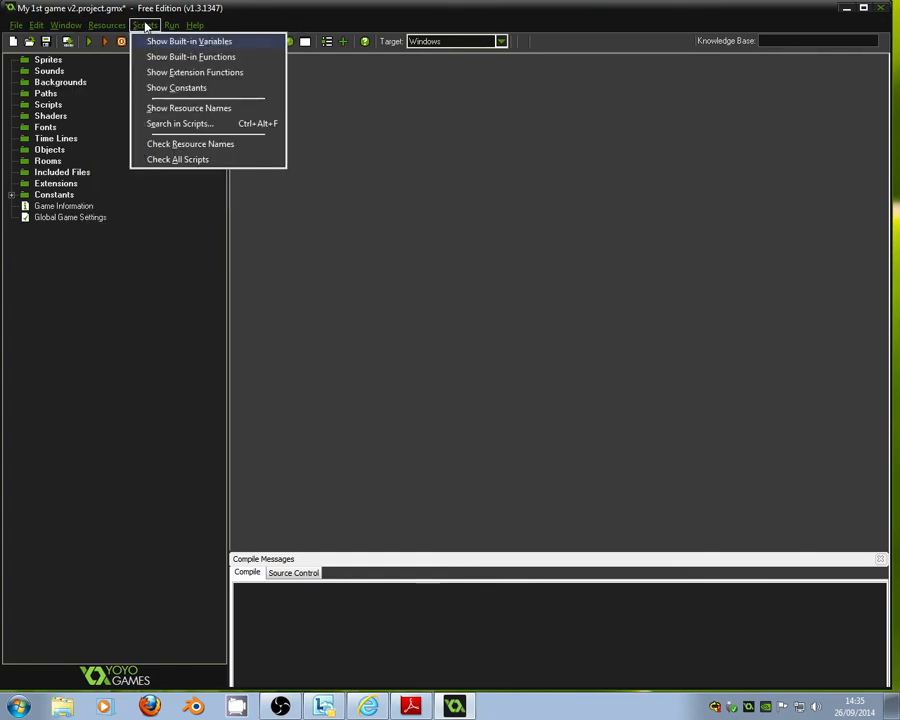
pyautogui.moveTo(170, 25)
pyautogui.click(128, 350)
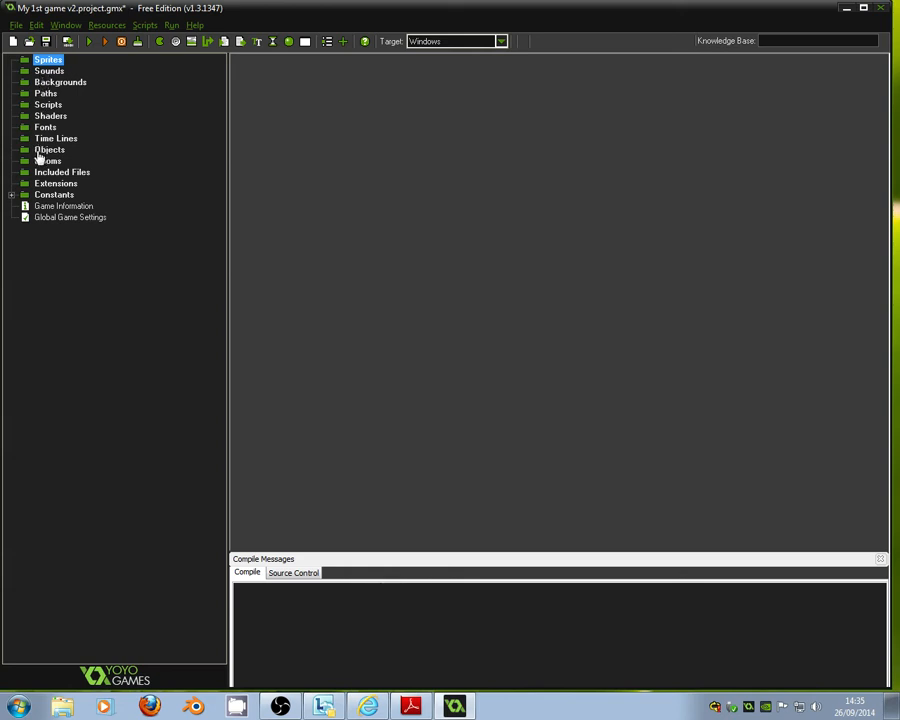
pyautogui.click(48, 73)
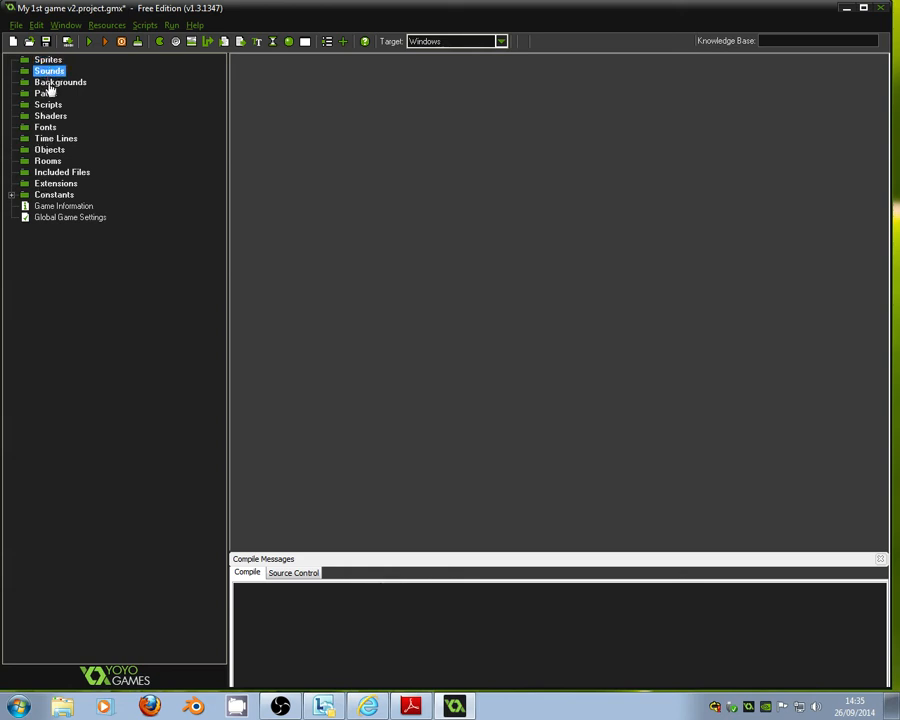
pyautogui.click(48, 84)
pyautogui.click(47, 94)
pyautogui.click(48, 106)
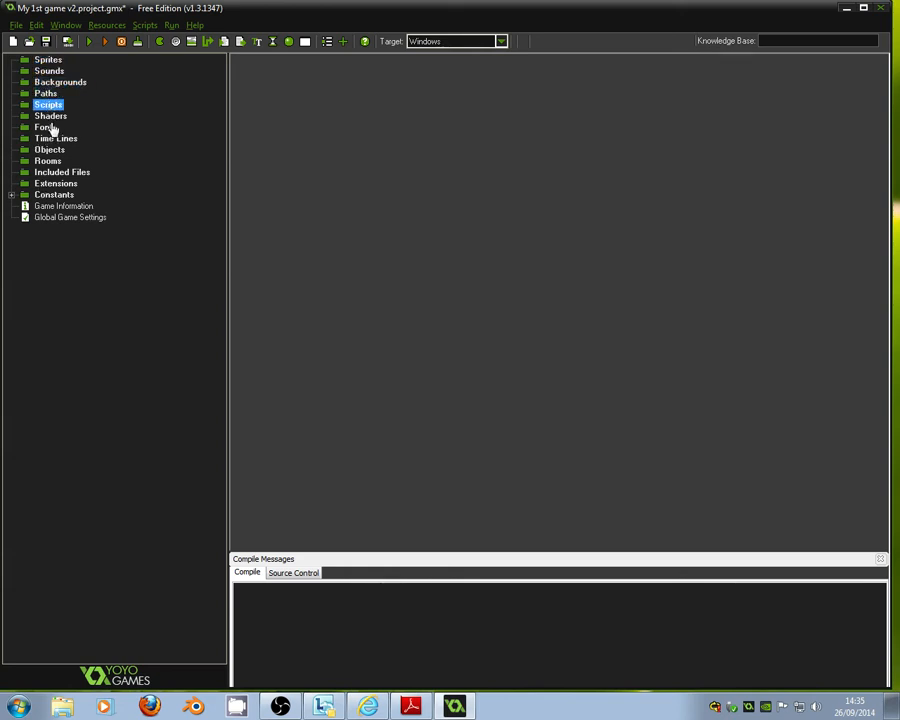
pyautogui.click(50, 117)
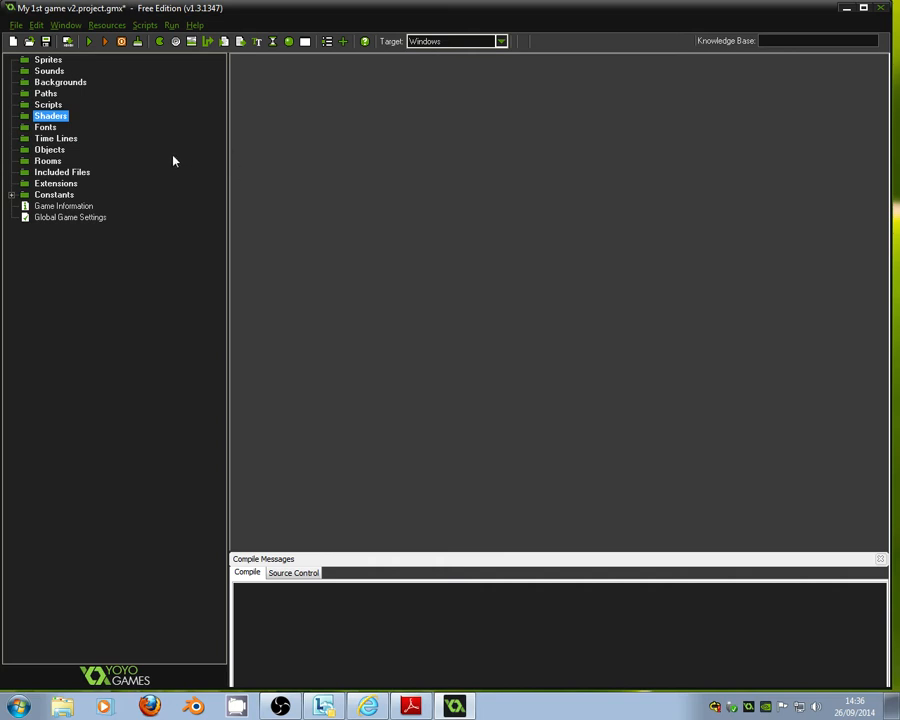
# Create a new sprite in the project and name it "avatar spr"
pyautogui.click(49, 62)
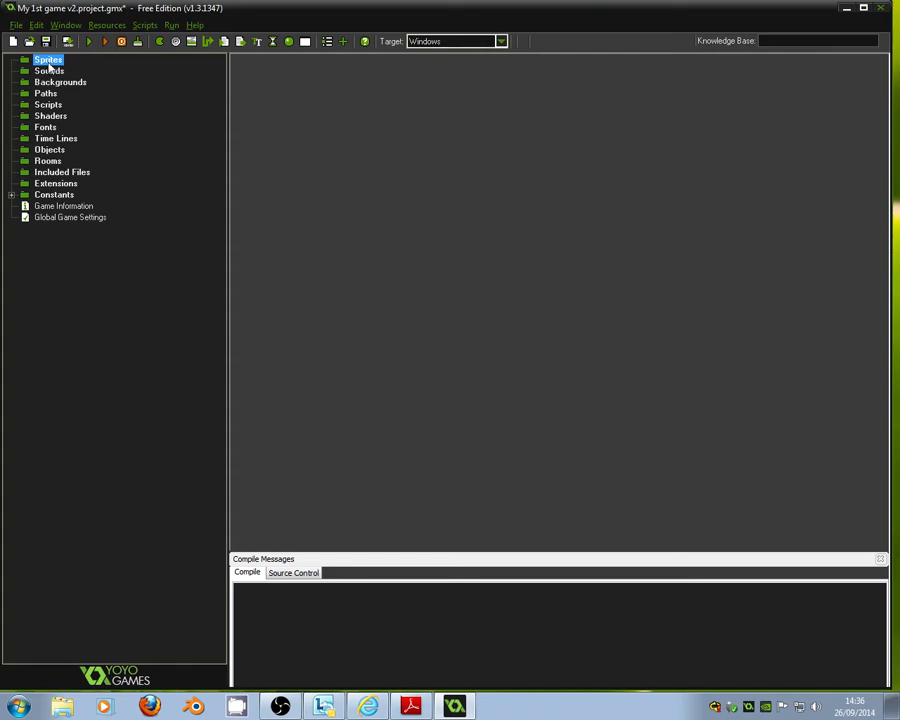
pyautogui.rightClick(49, 66)
pyautogui.click(180, 130)
pyautogui.rightClick(54, 64)
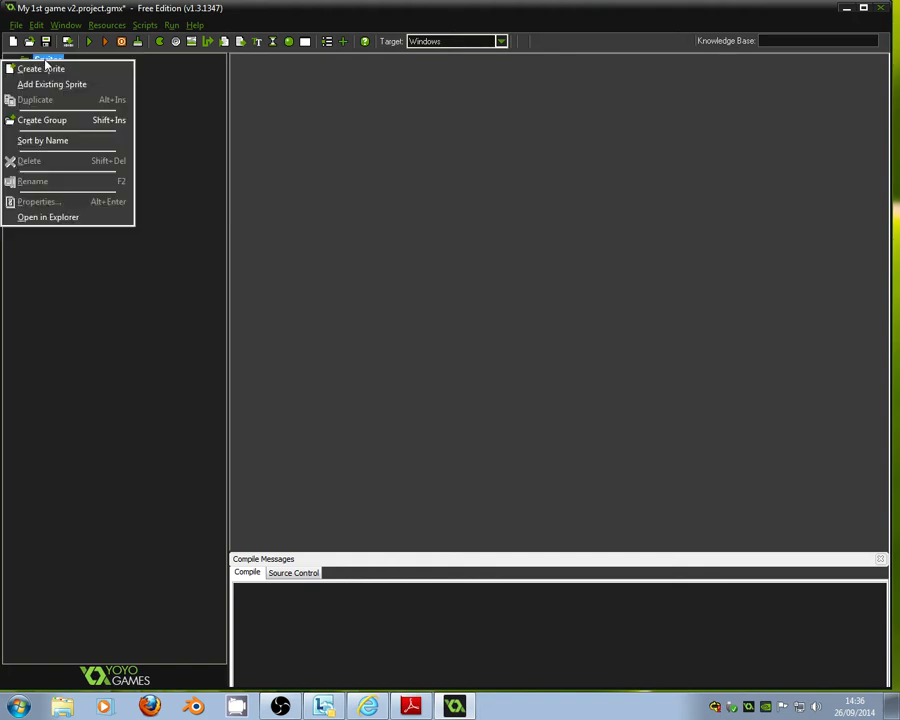
pyautogui.click(45, 68)
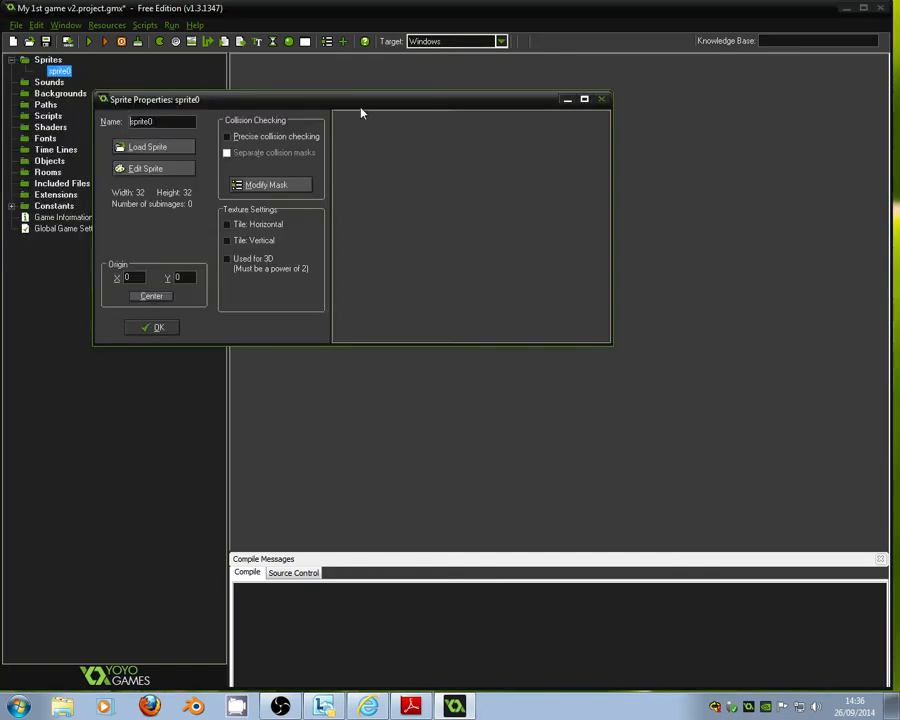
pyautogui.moveTo(299, 100); pyautogui.dragTo(497, 115)
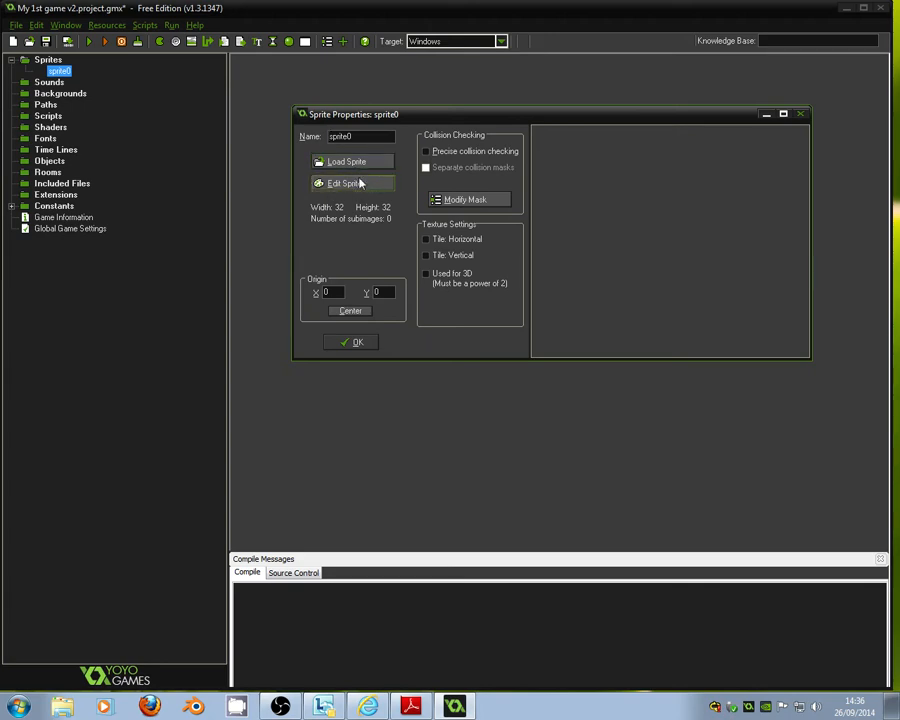
pyautogui.moveTo(372, 136); pyautogui.dragTo(304, 132)
pyautogui.write('avatar spr')
# Open the sprite editor for the avatar sprite and create a new image 32 wide and 32 high
pyautogui.click(358, 184)
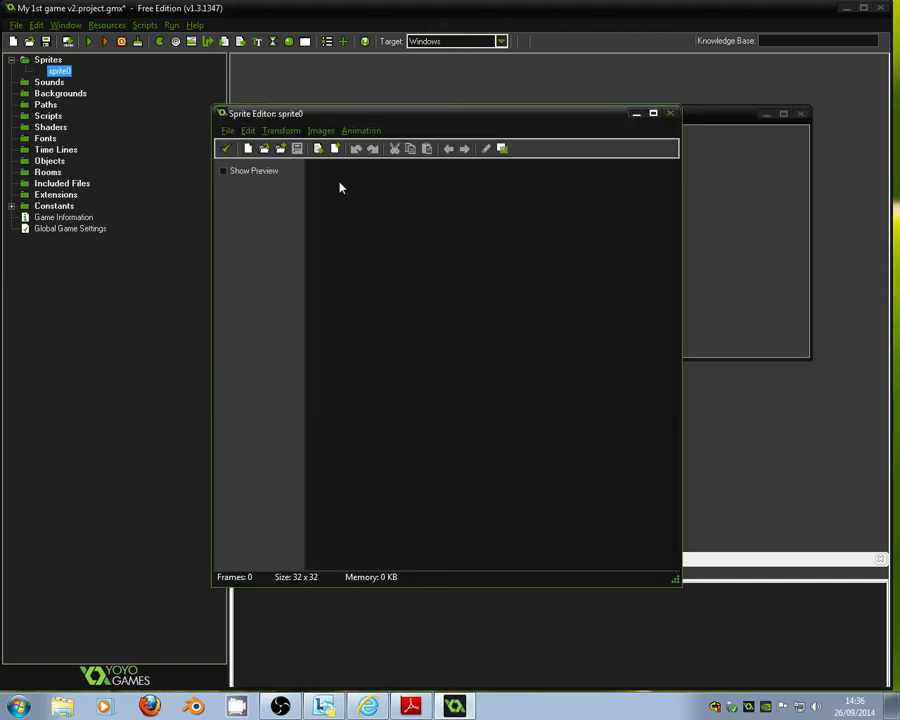
pyautogui.moveTo(315, 117); pyautogui.dragTo(399, 94)
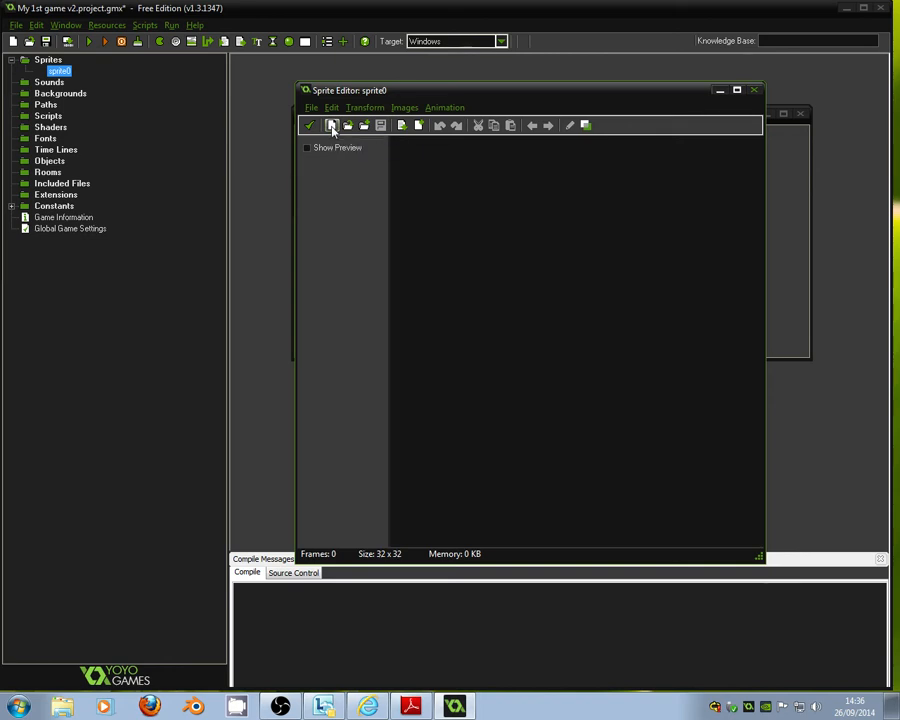
pyautogui.click(333, 128)
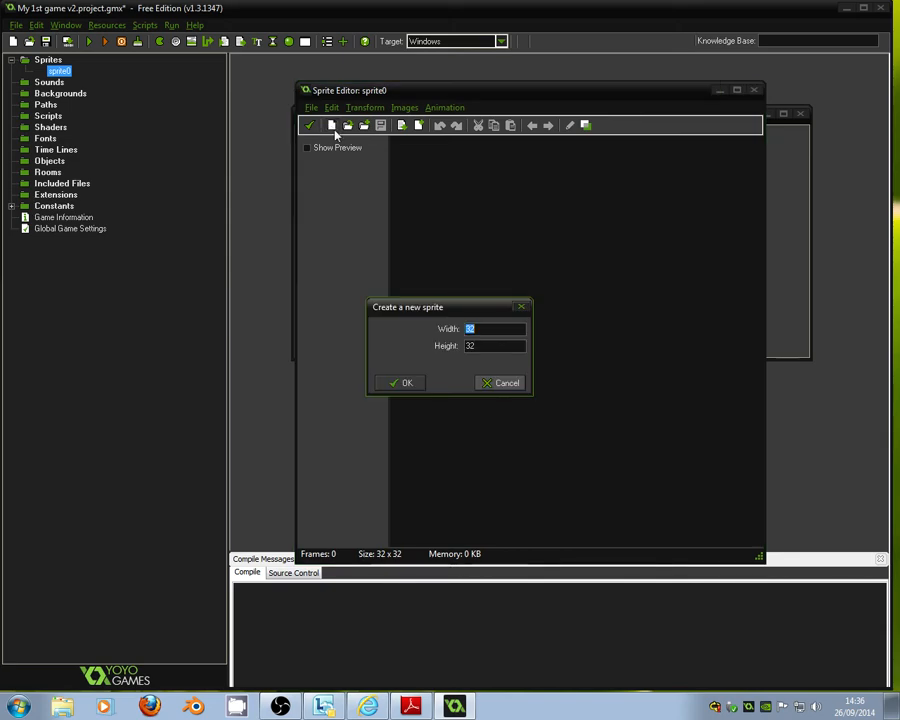
pyautogui.click(477, 331)
pyautogui.doubleClick(477, 331)
pyautogui.press('Tab')
pyautogui.hotkey('shift', 'Tab')
pyautogui.press('Tab')
pyautogui.hotkey('shift', 'Tab')
pyautogui.press('Tab')
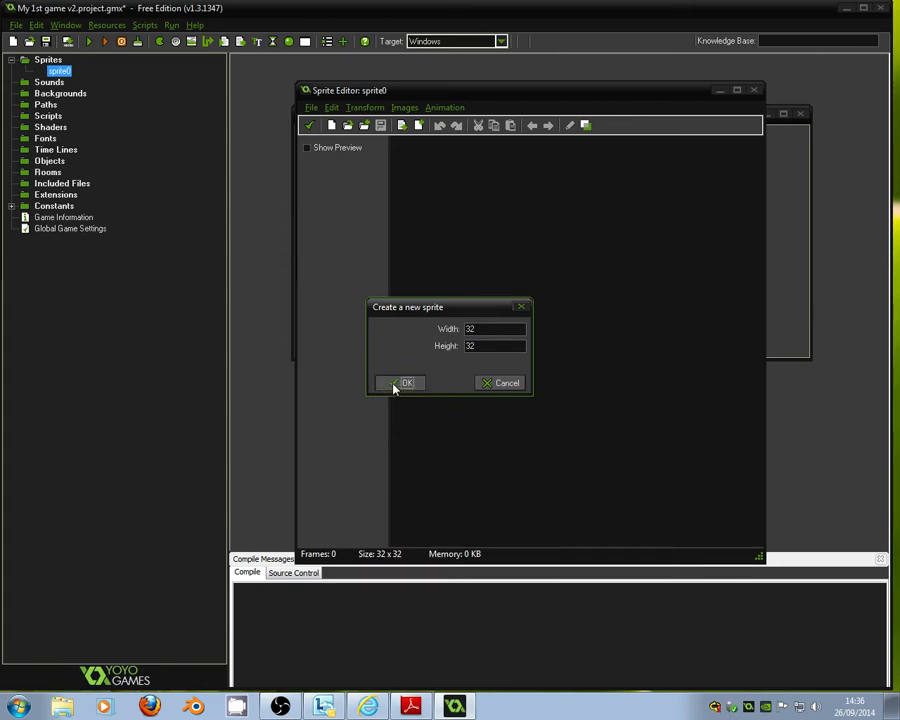
pyautogui.click(396, 386)
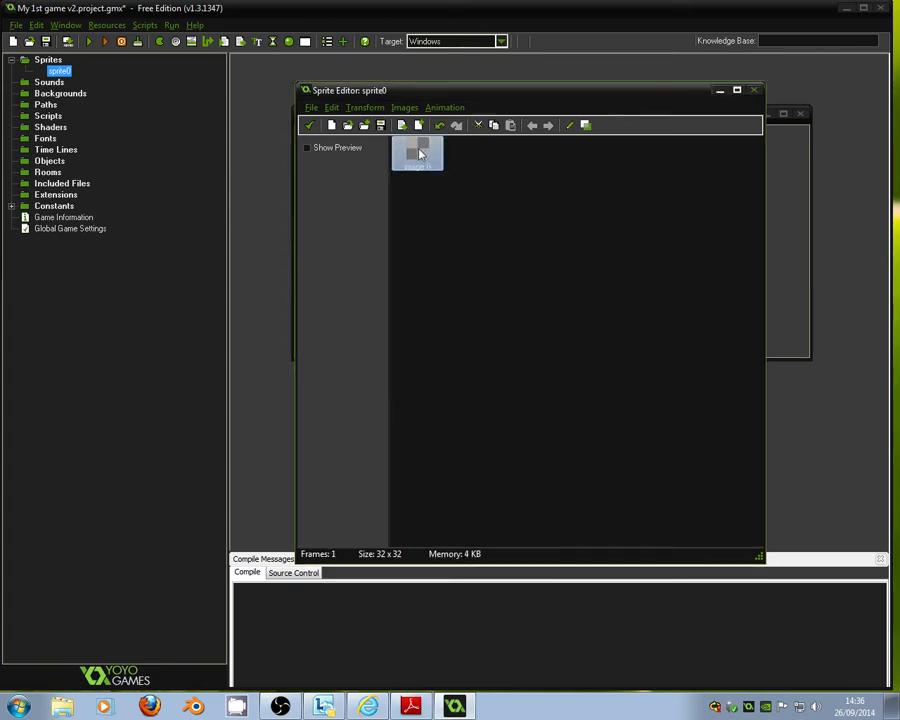
# Open the avatar sprite's blank image for pixel editing, try a black freehand outline on it, and undo the drawing
pyautogui.doubleClick(420, 153)
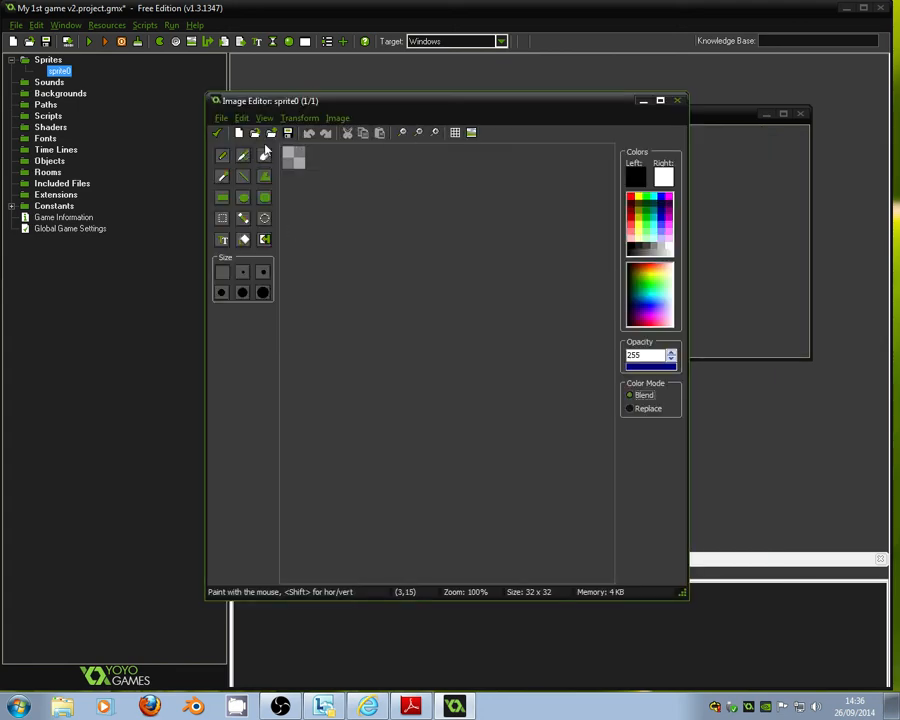
pyautogui.moveTo(354, 104); pyautogui.dragTo(440, 86)
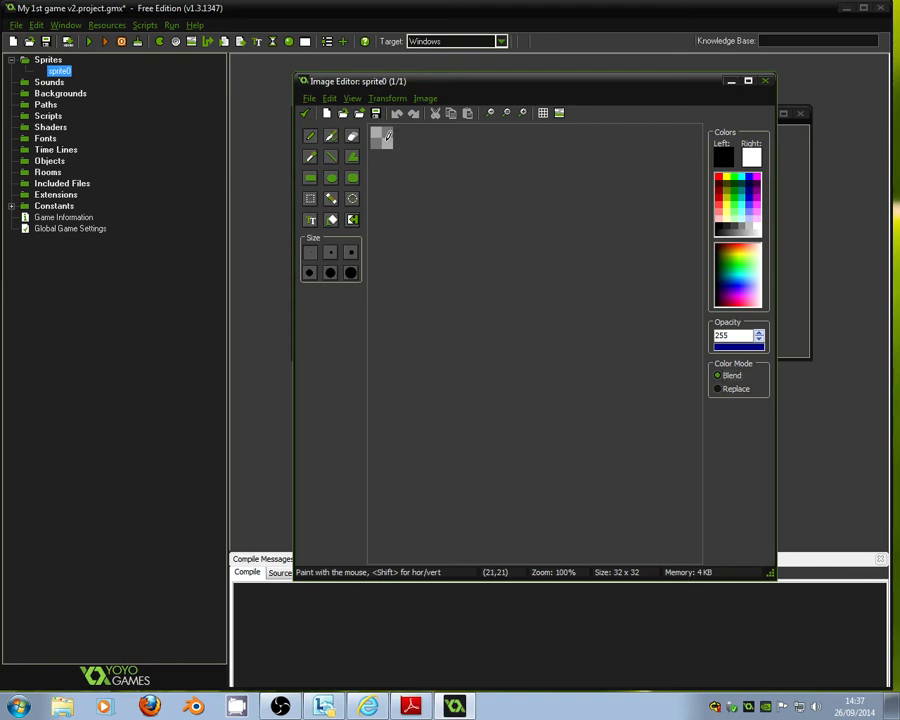
pyautogui.click(521, 113)
pyautogui.click(521, 113)
pyautogui.click(521, 113)
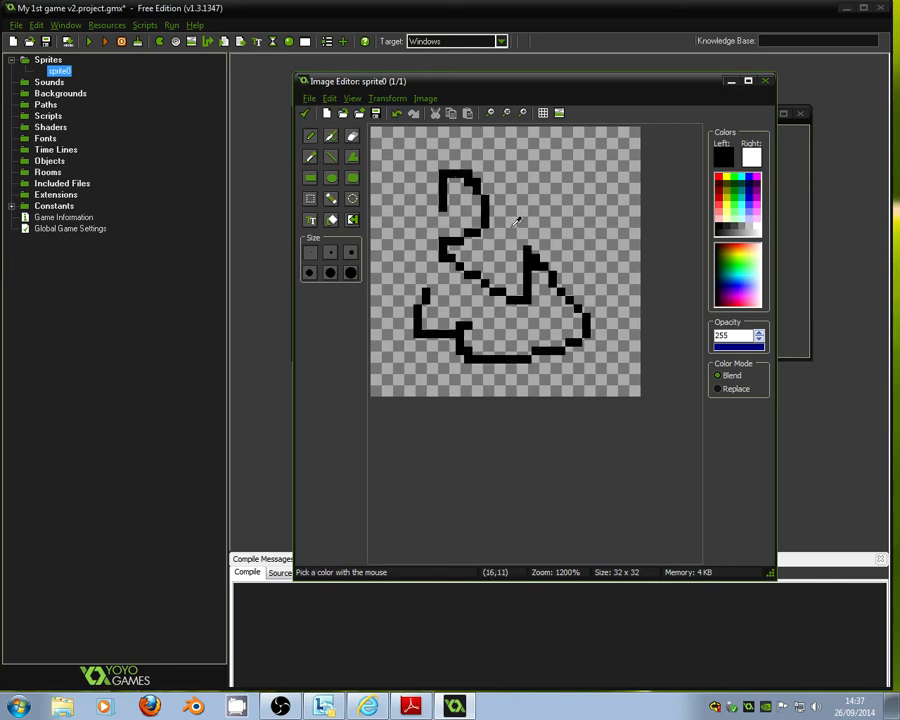
pyautogui.hotkey('ctrl', 'z')
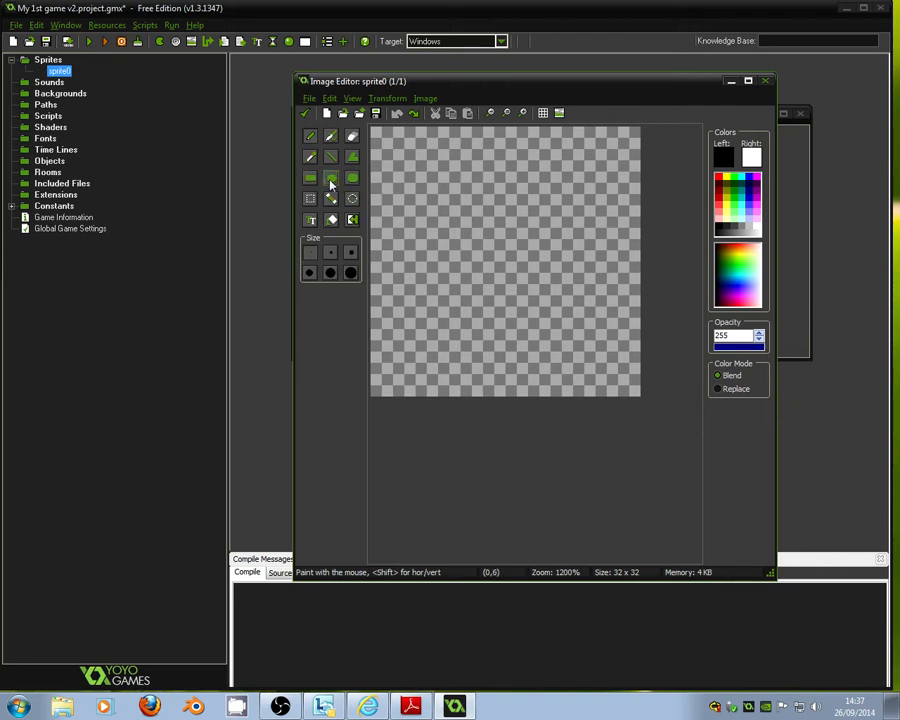
pyautogui.click(331, 179)
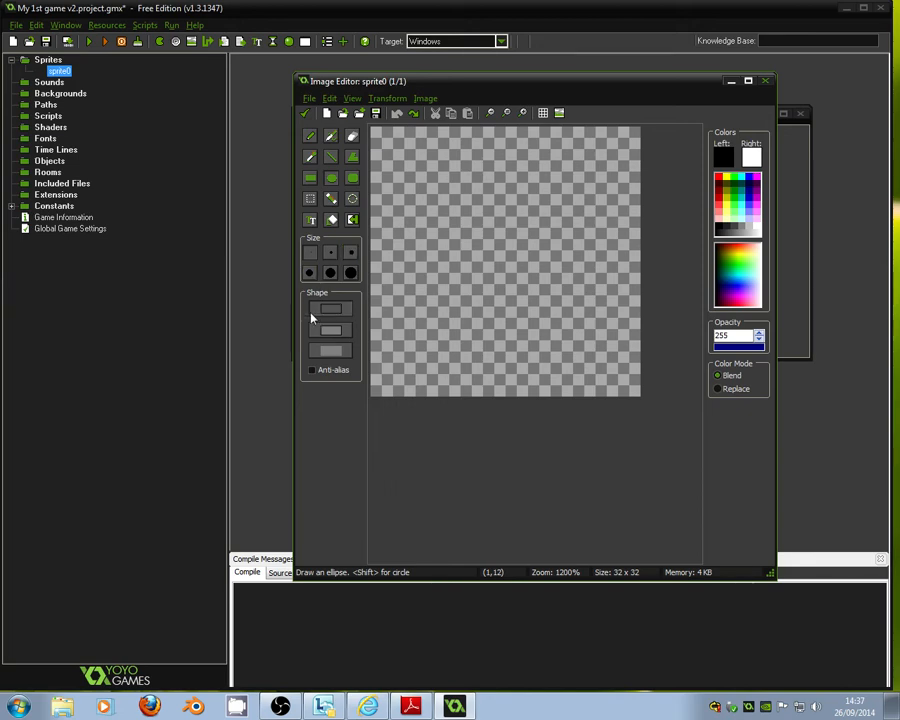
pyautogui.moveTo(416, 148); pyautogui.dragTo(602, 320)
pyautogui.hotkey('ctrl', 'z')
pyautogui.moveTo(410, 162); pyautogui.dragTo(612, 350)
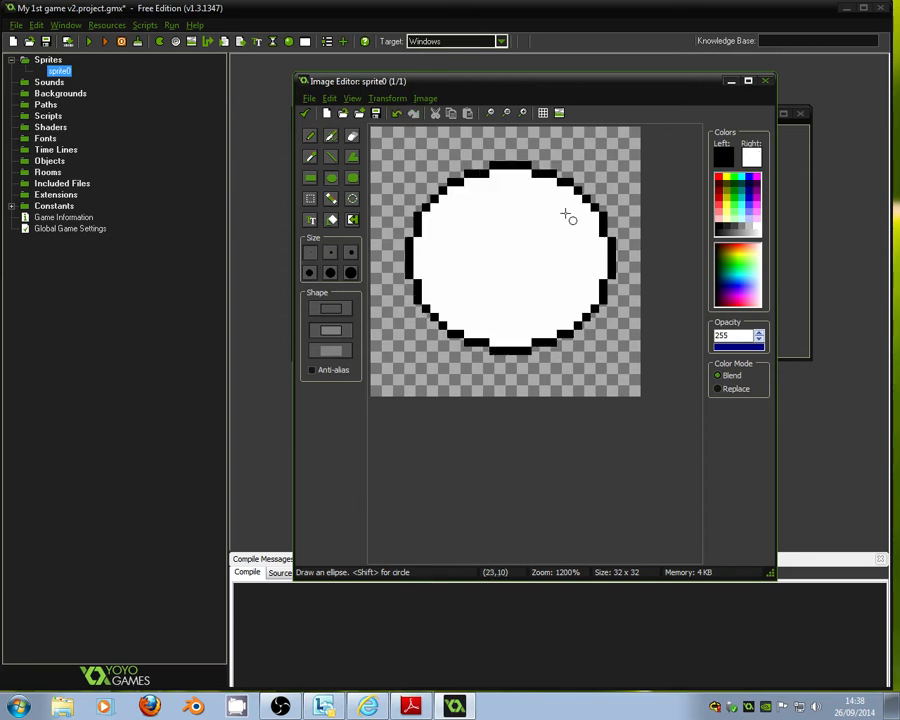
pyautogui.hotkey('ctrl', 'z')
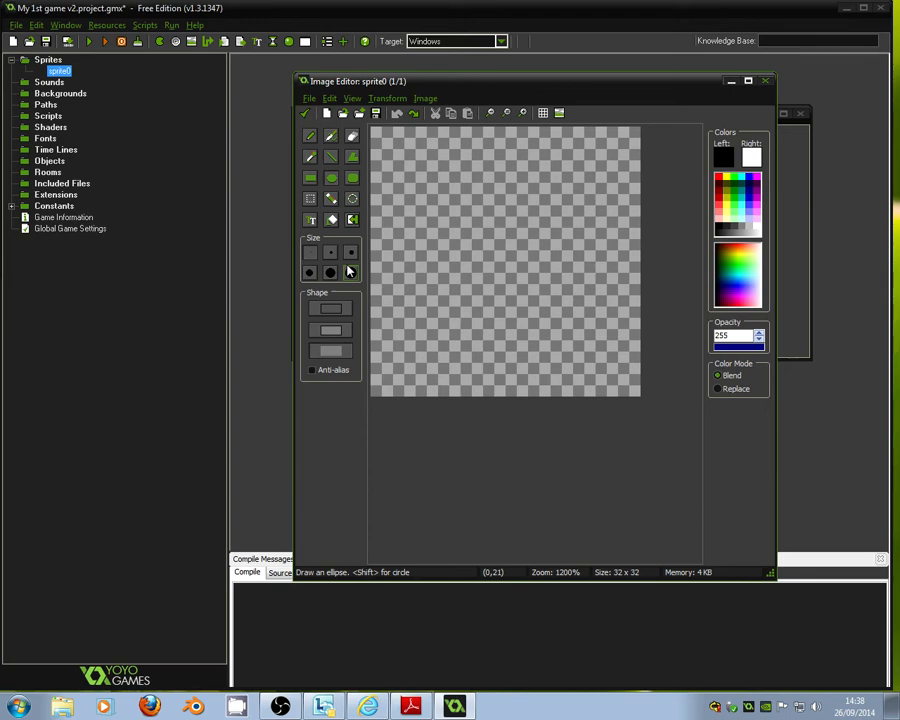
# Paint the avatar as a yellow face with a black outline and centre the sprite's origin at 16, 16
pyautogui.click(751, 158)
pyautogui.click(326, 229)
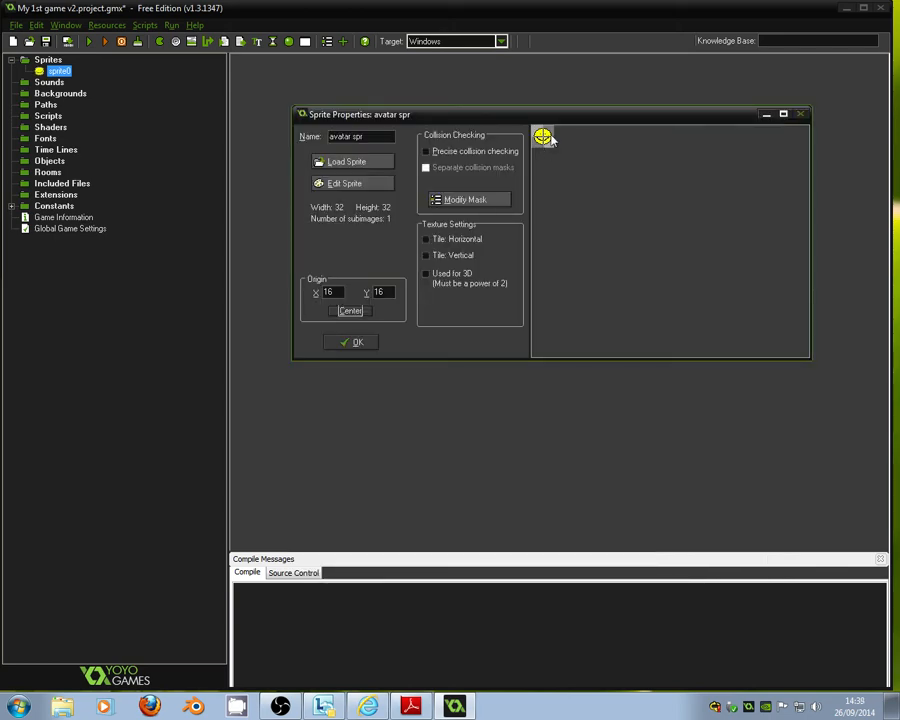
pyautogui.click(342, 346)
# Create a new sprite named "enemy_spr" and give it a blank image 32 wide and 32 high
pyautogui.rightClick(47, 60)
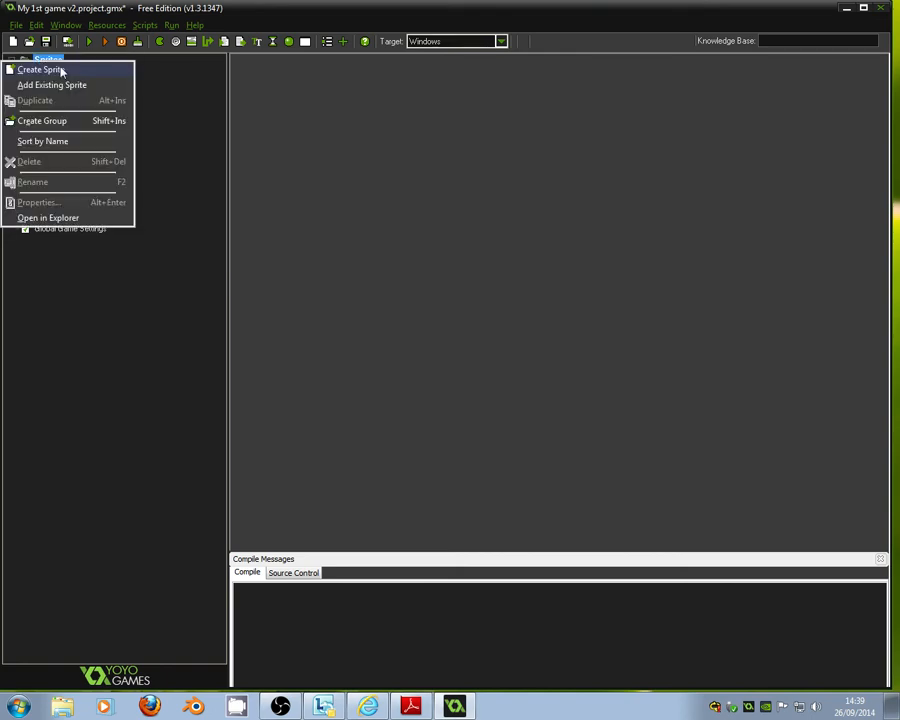
pyautogui.click(61, 70)
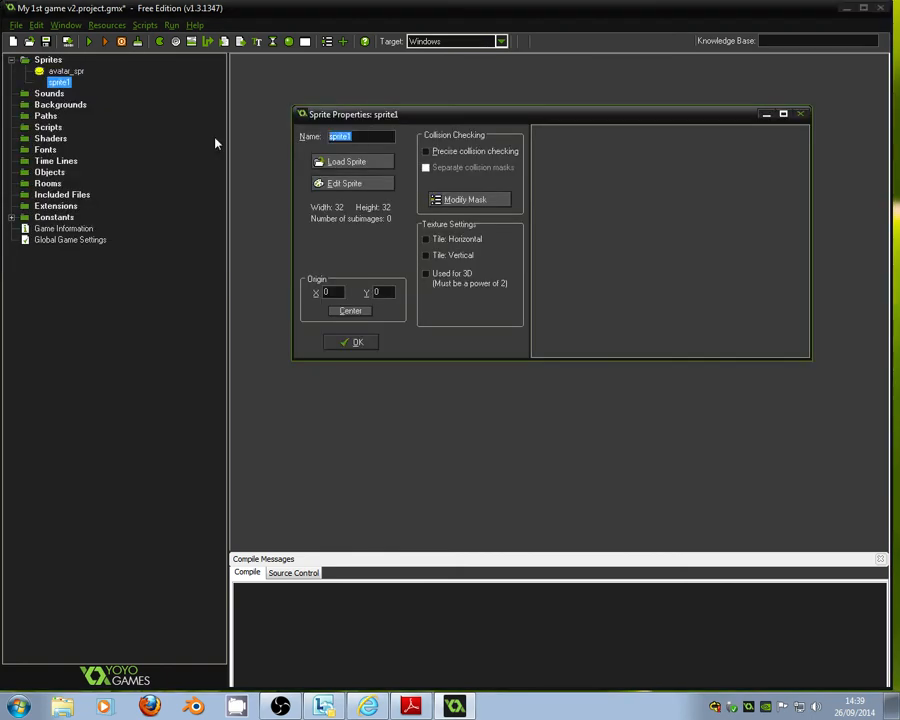
pyautogui.write('enemy_spr')
pyautogui.click(345, 183)
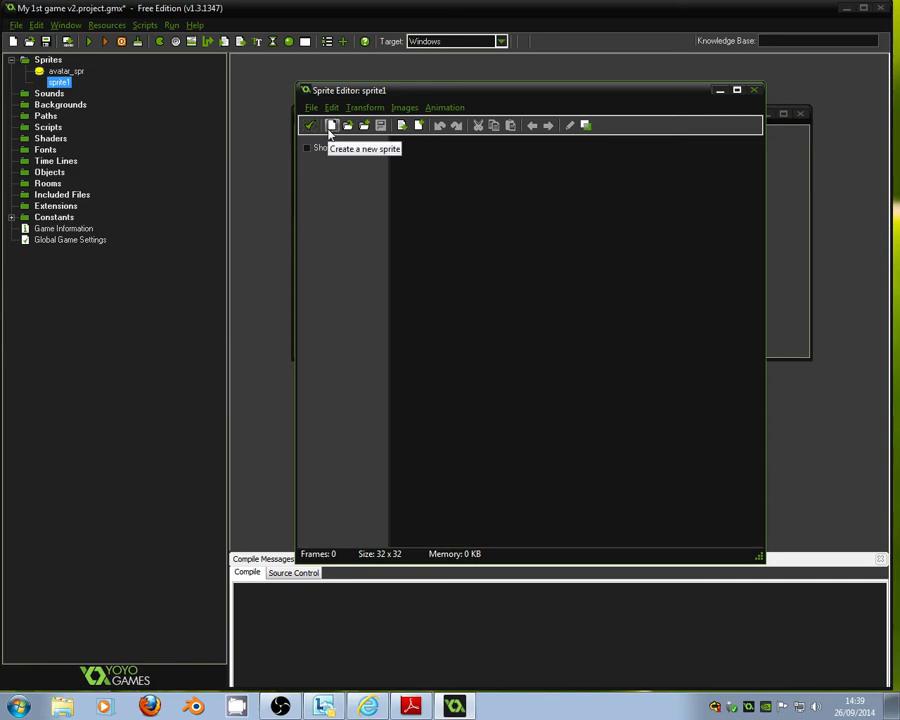
pyautogui.click(331, 126)
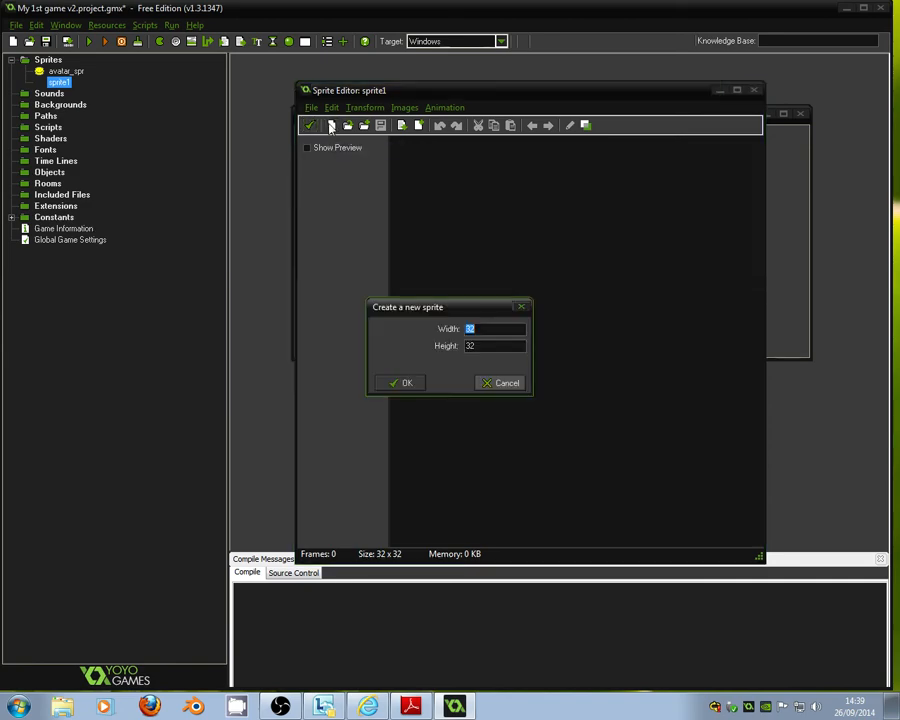
pyautogui.click(393, 390)
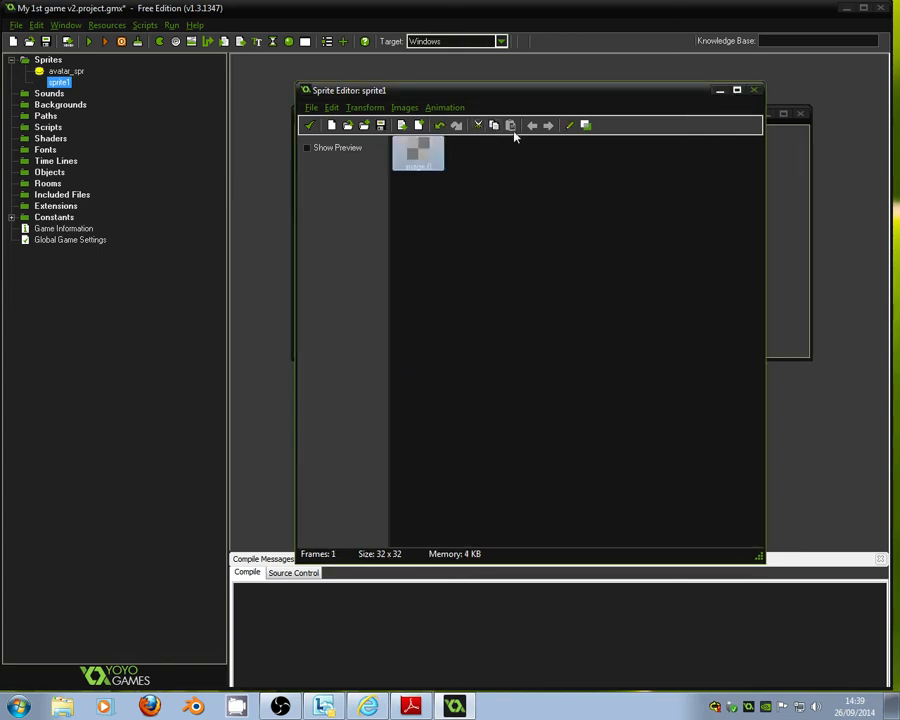
# Open the enemy's blank image for pixel editing and draw a large red ellipse with a black outline using the Ellipse tool
pyautogui.doubleClick(421, 156)
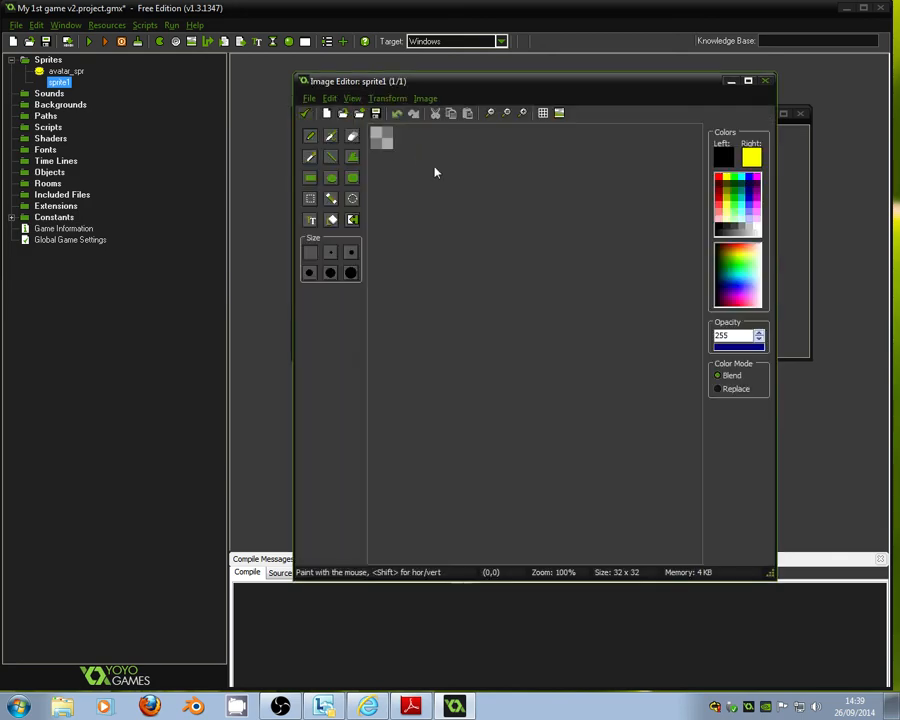
pyautogui.click(524, 114)
pyautogui.click(524, 114)
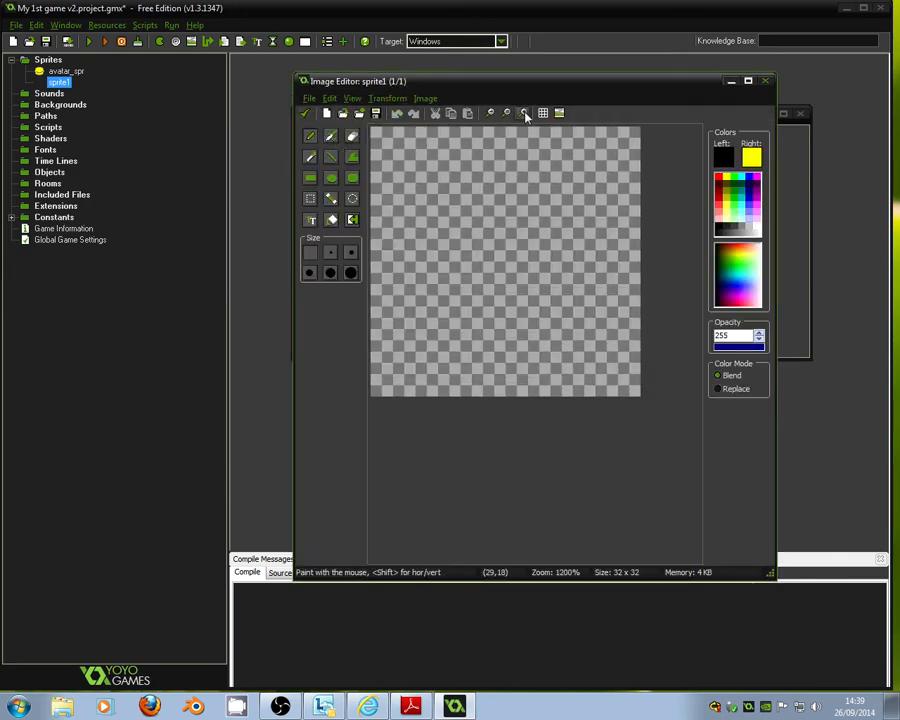
pyautogui.click(332, 181)
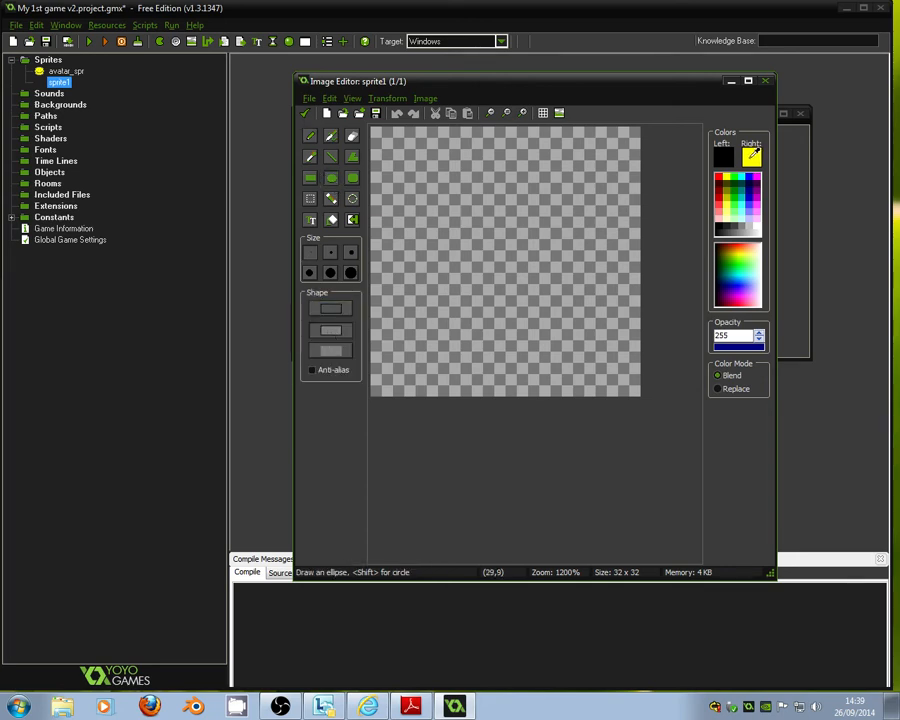
pyautogui.click(750, 159)
pyautogui.click(456, 192)
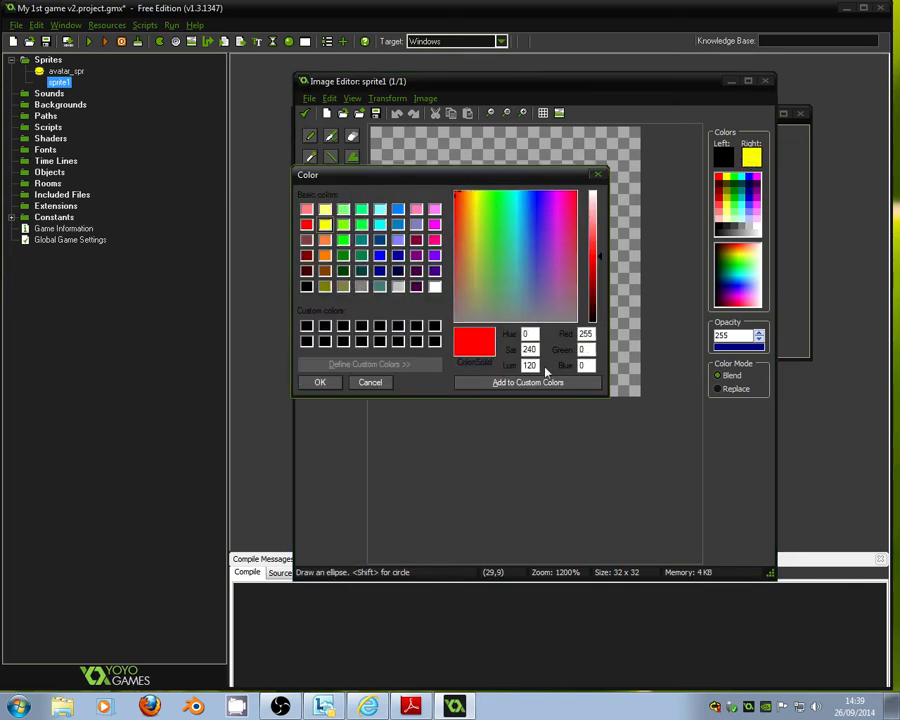
pyautogui.click(320, 383)
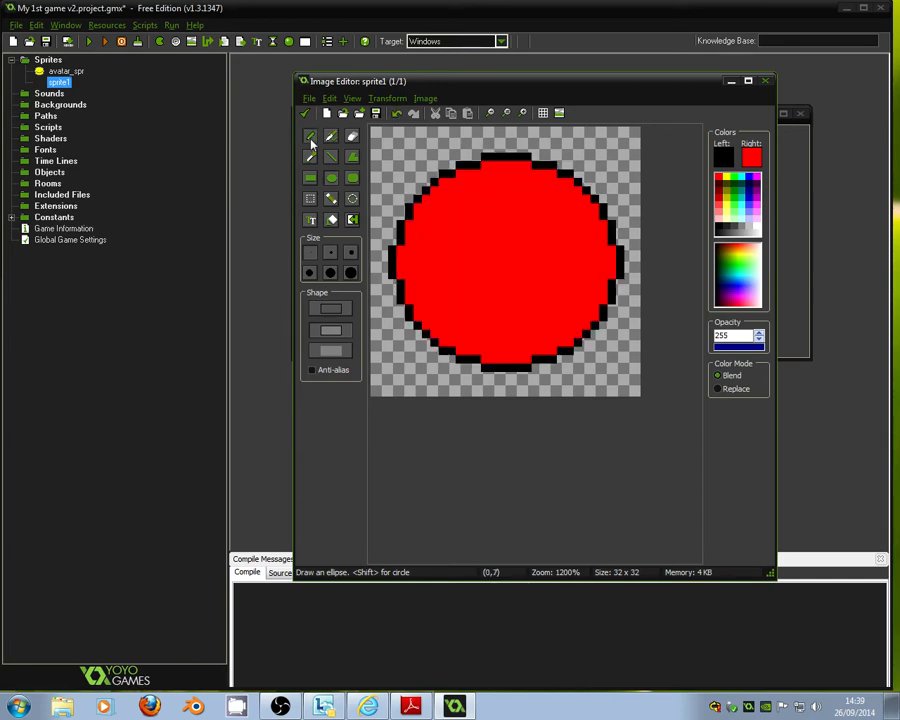
# Add black eyes and a frowning mouth to the red face and centre the enemy sprite's origin at 16, 16
pyautogui.click(309, 138)
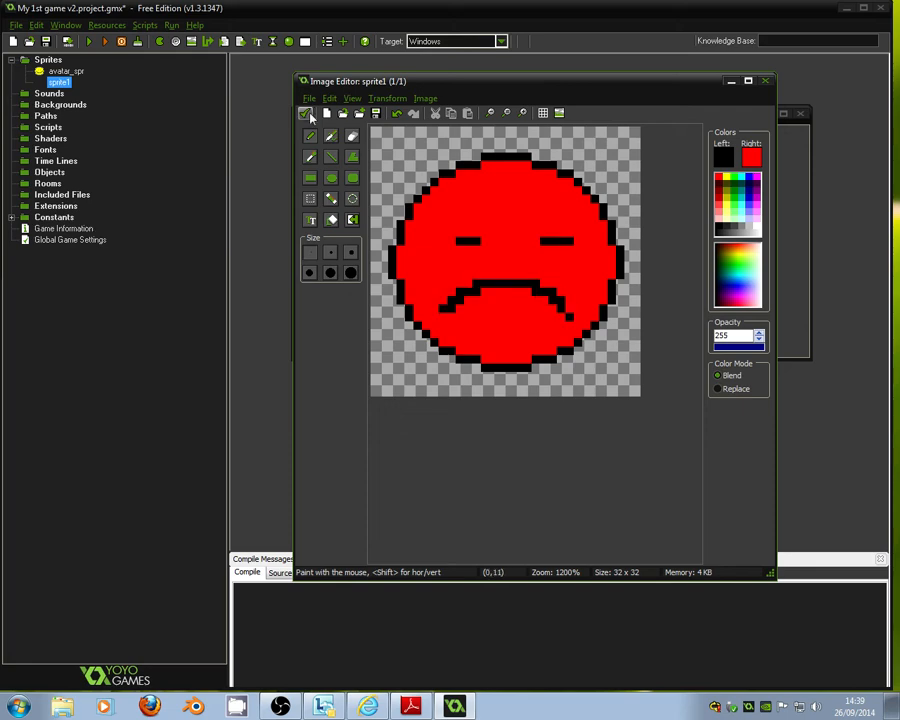
pyautogui.click(305, 113)
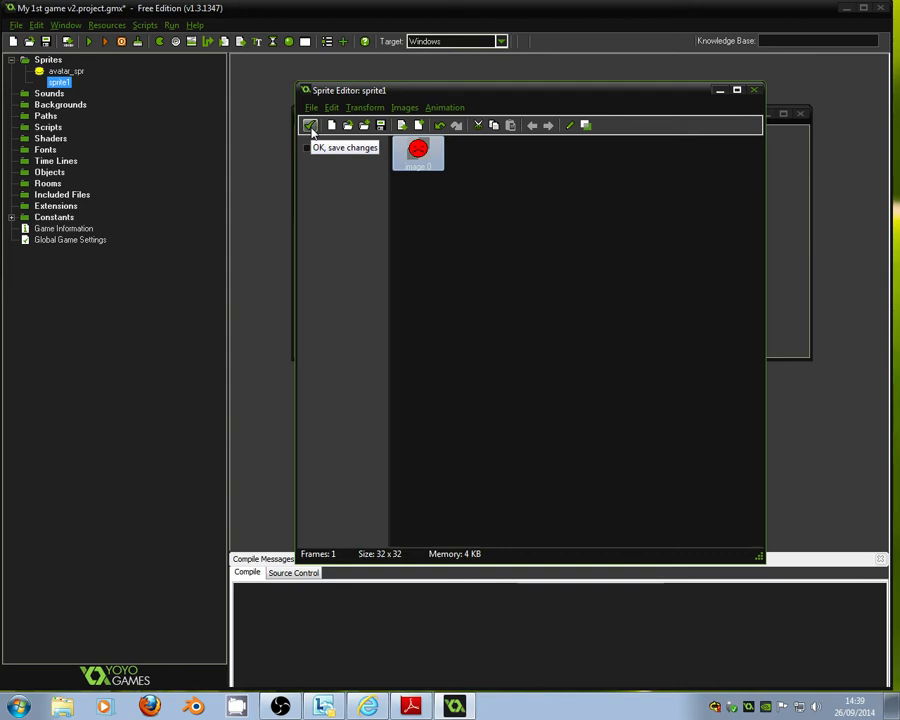
pyautogui.click(310, 126)
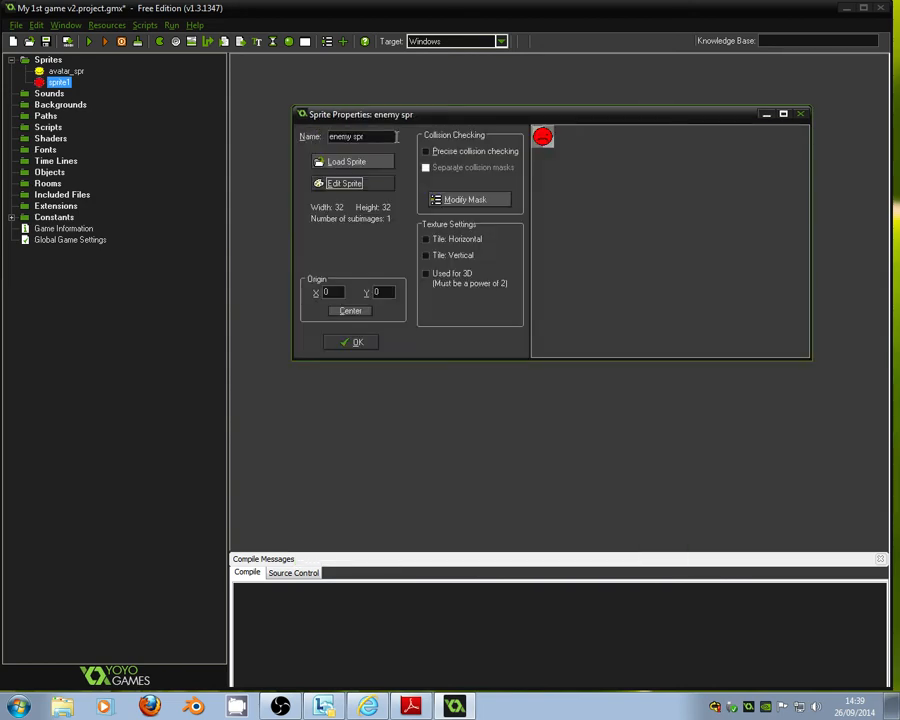
pyautogui.click(351, 311)
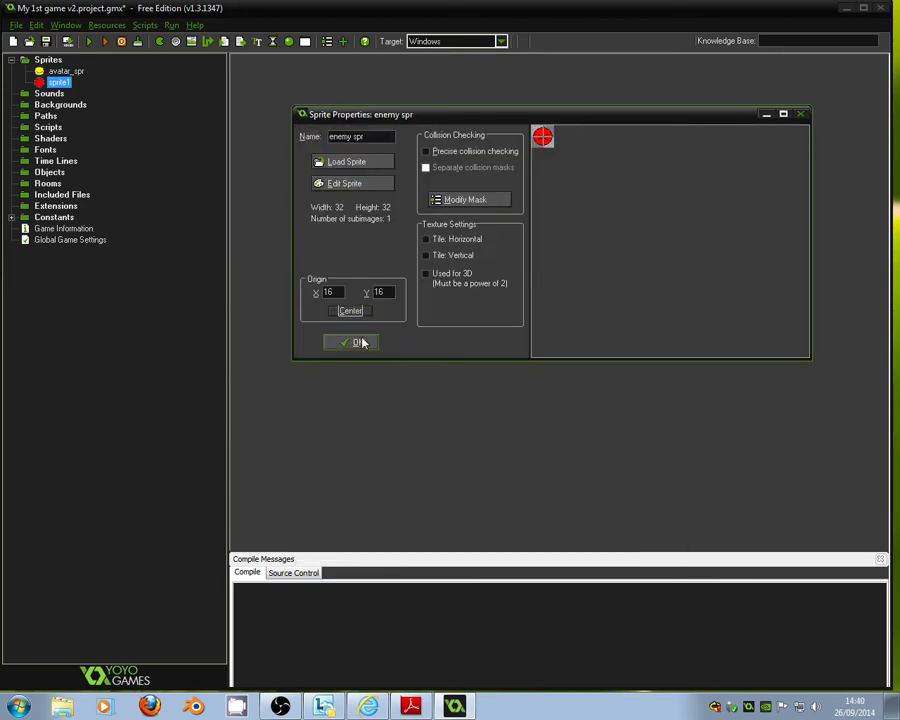
pyautogui.click(352, 343)
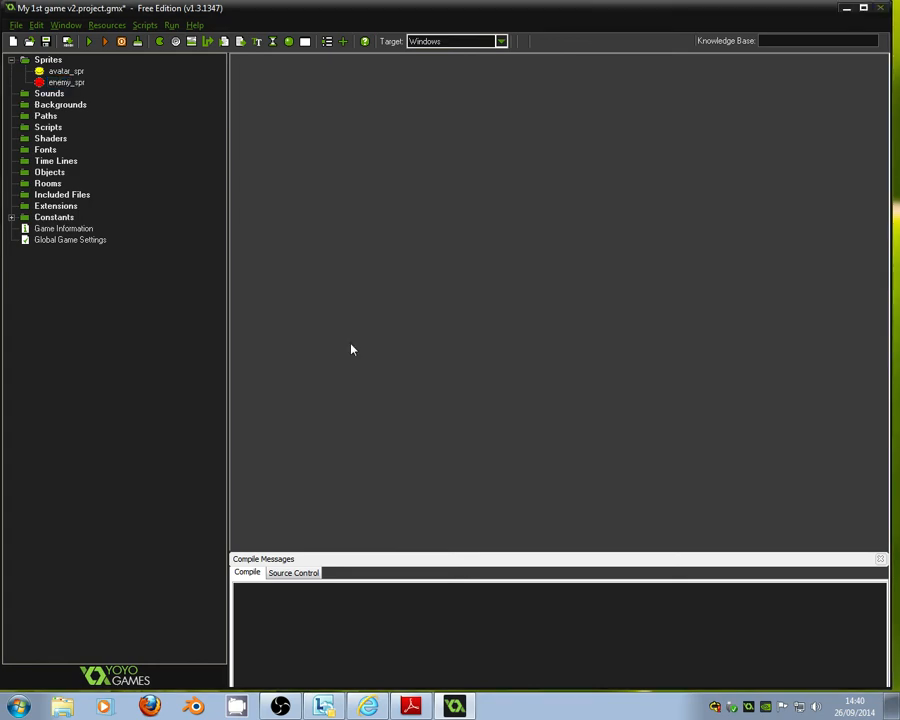
# Create a new object in the project and name it "avatar_obj"
pyautogui.click(70, 72)
pyautogui.click(58, 176)
pyautogui.rightClick(59, 176)
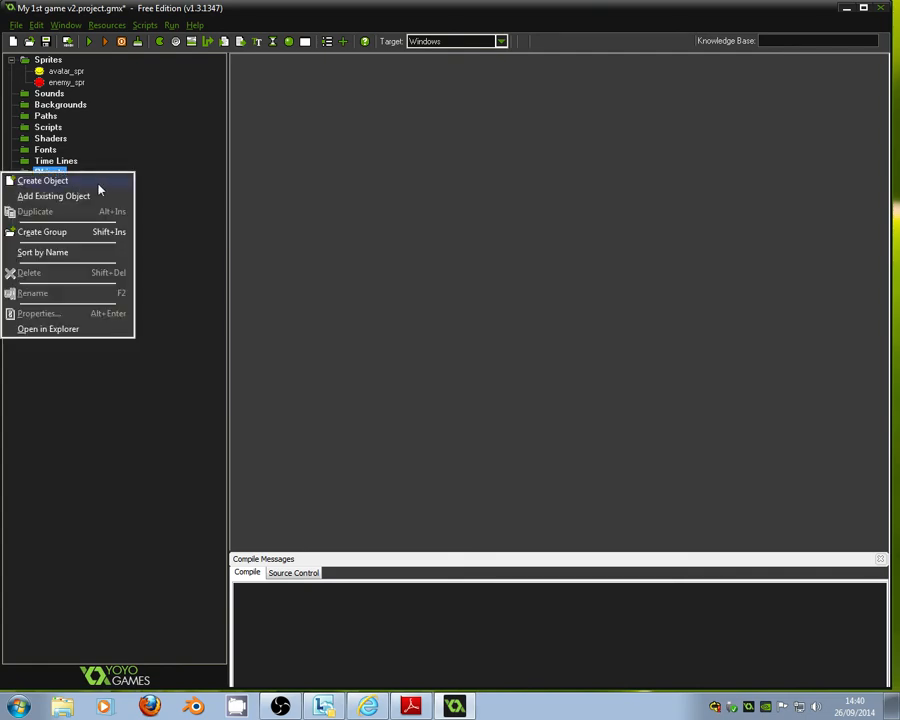
pyautogui.click(38, 182)
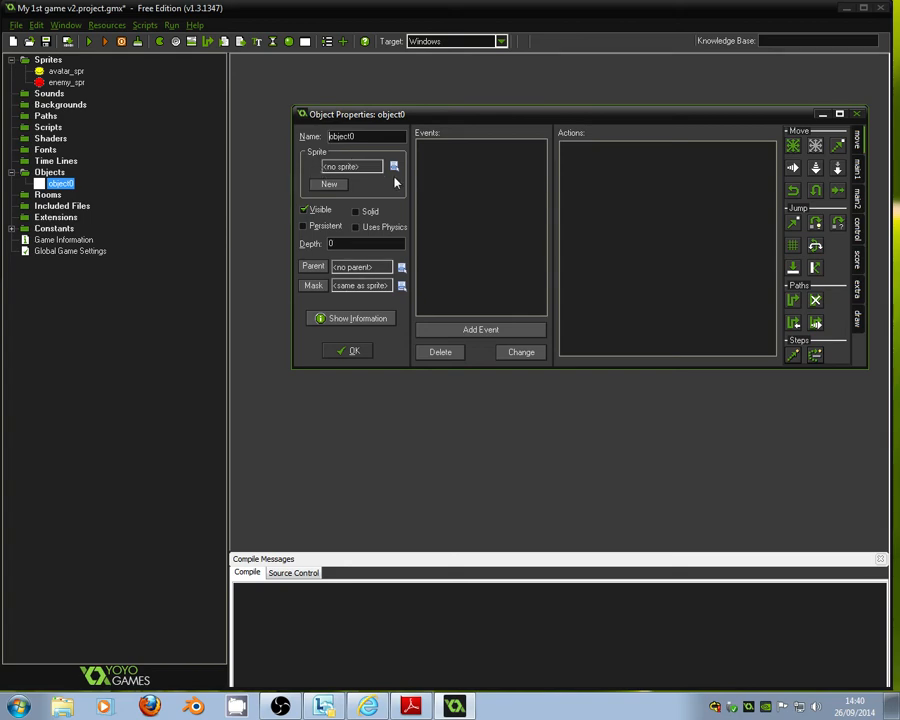
pyautogui.moveTo(366, 141); pyautogui.dragTo(326, 137)
pyautogui.write('avatar_obj')
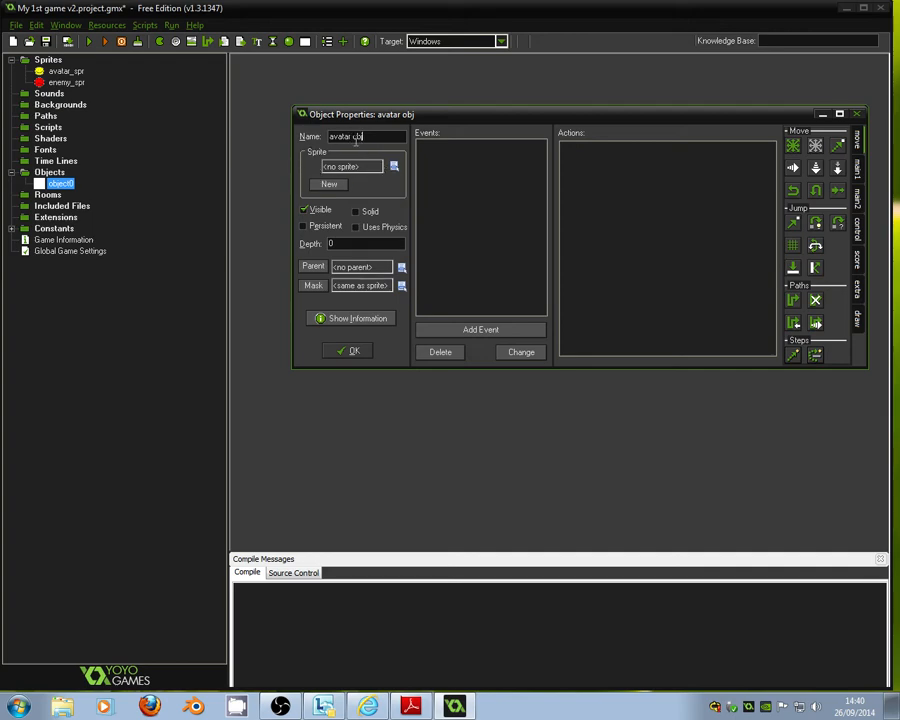
# Assign the avatar_spr sprite to the avatar object
pyautogui.click(394, 167)
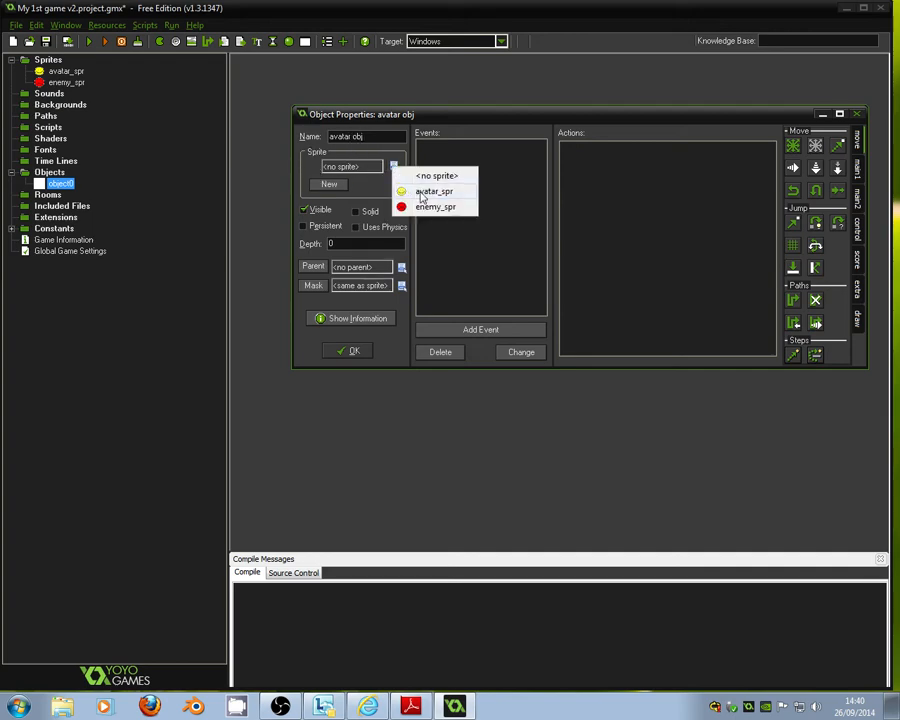
pyautogui.click(394, 167)
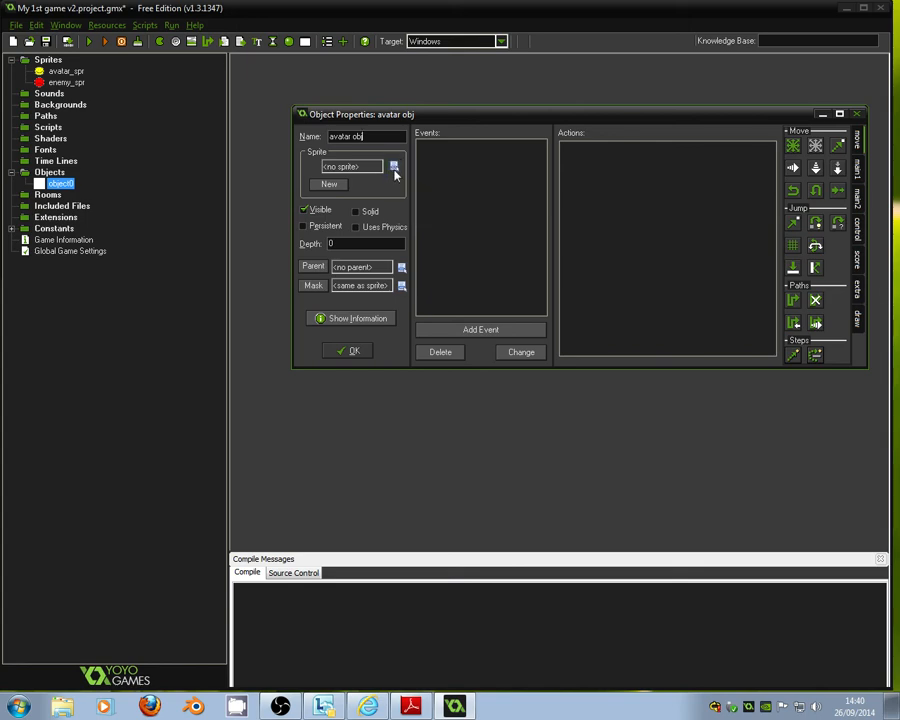
pyautogui.click(396, 168)
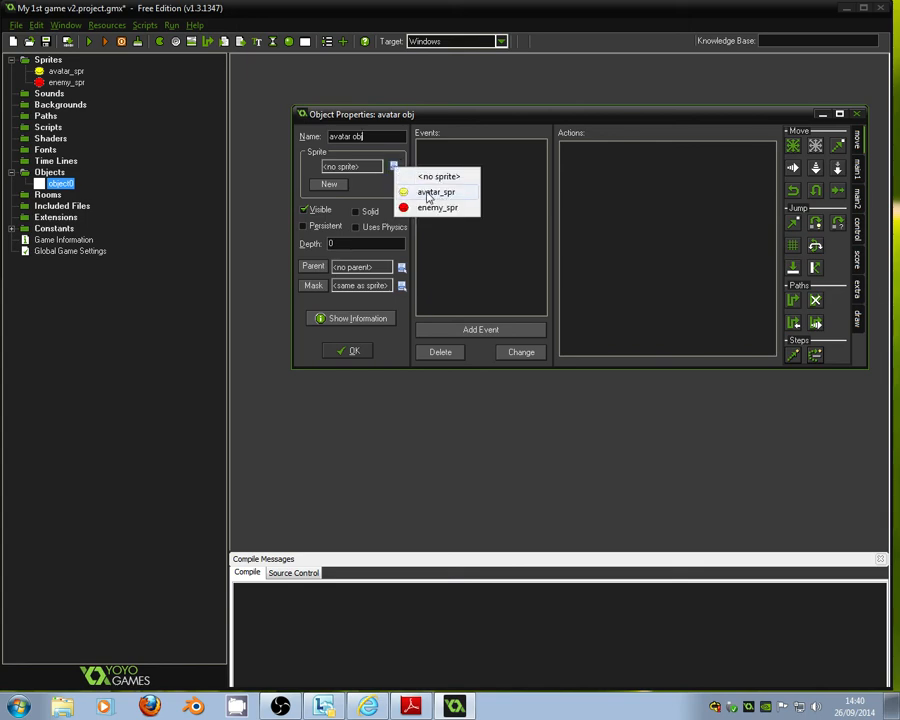
pyautogui.click(432, 193)
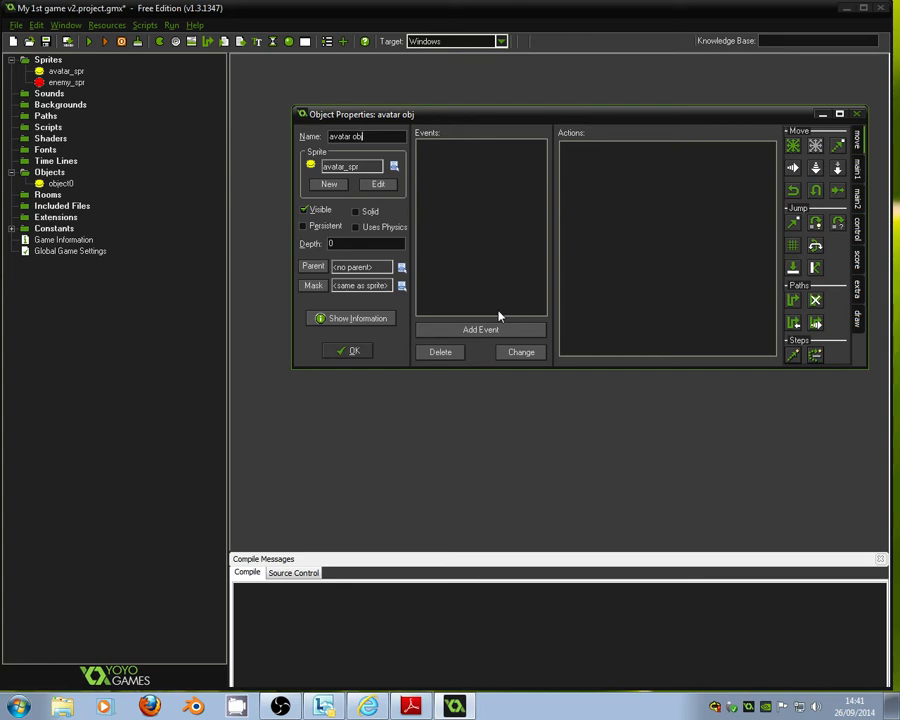
pyautogui.write('j')
# Add a keyboard Left event to the avatar object with a Move Fixed action heading left at speed 3
pyautogui.click(483, 330)
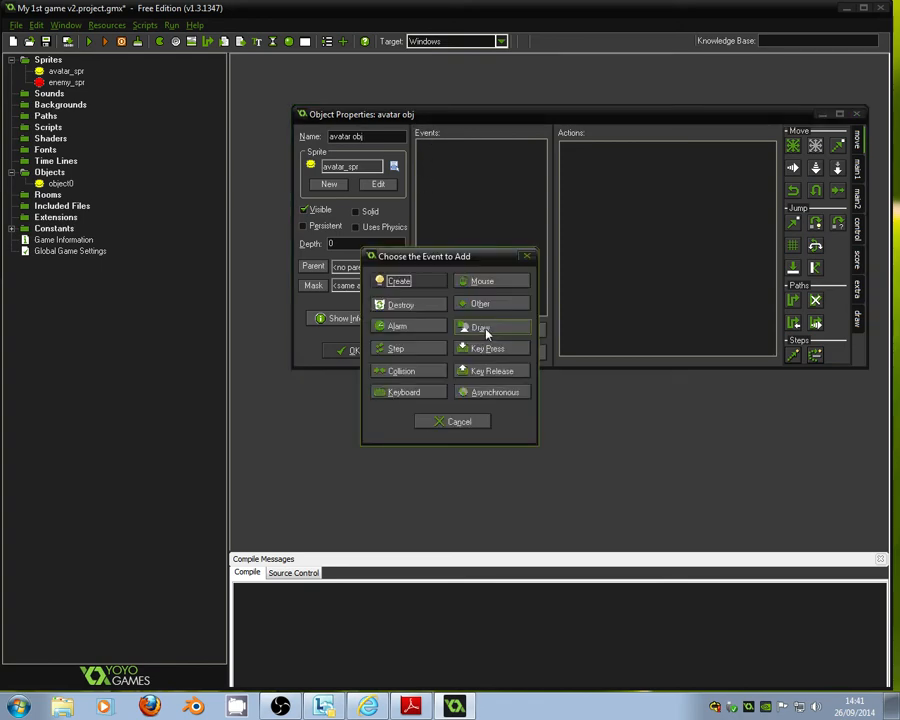
pyautogui.click(402, 393)
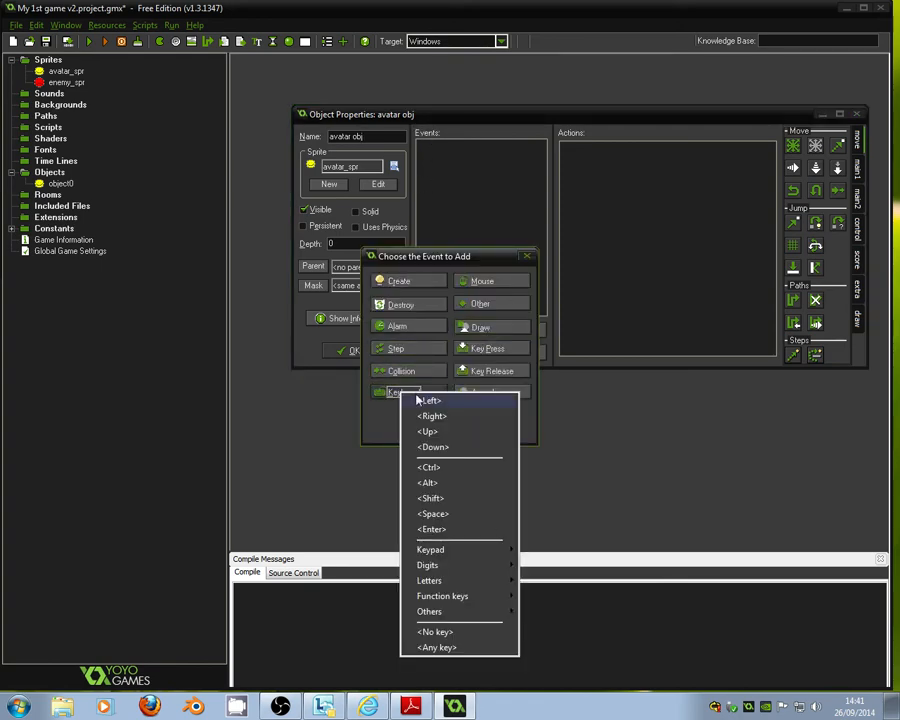
pyautogui.click(449, 403)
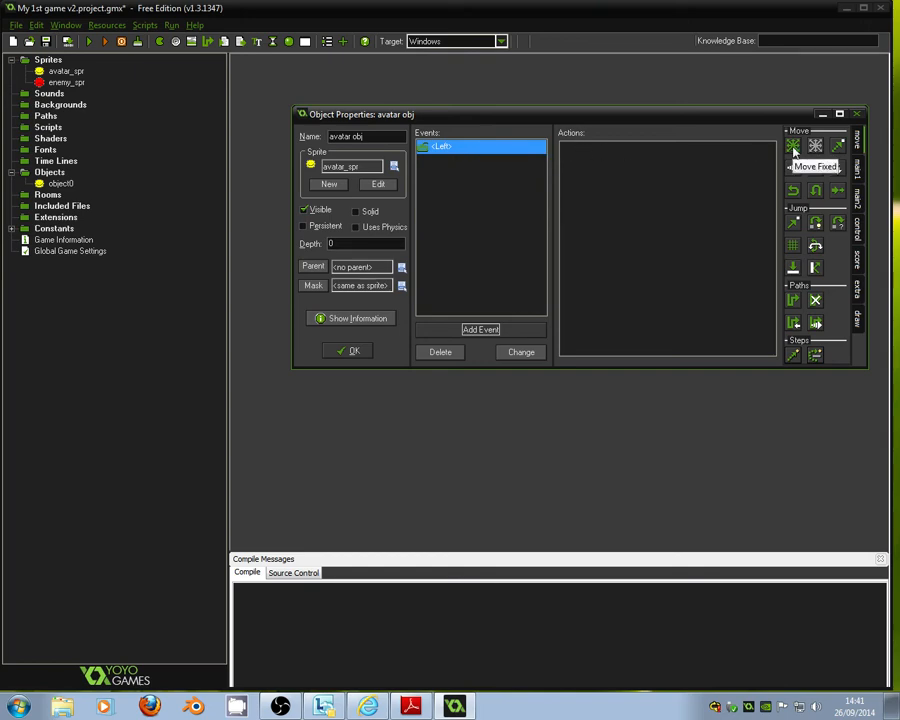
pyautogui.moveTo(793, 147); pyautogui.dragTo(621, 199)
pyautogui.click(422, 352)
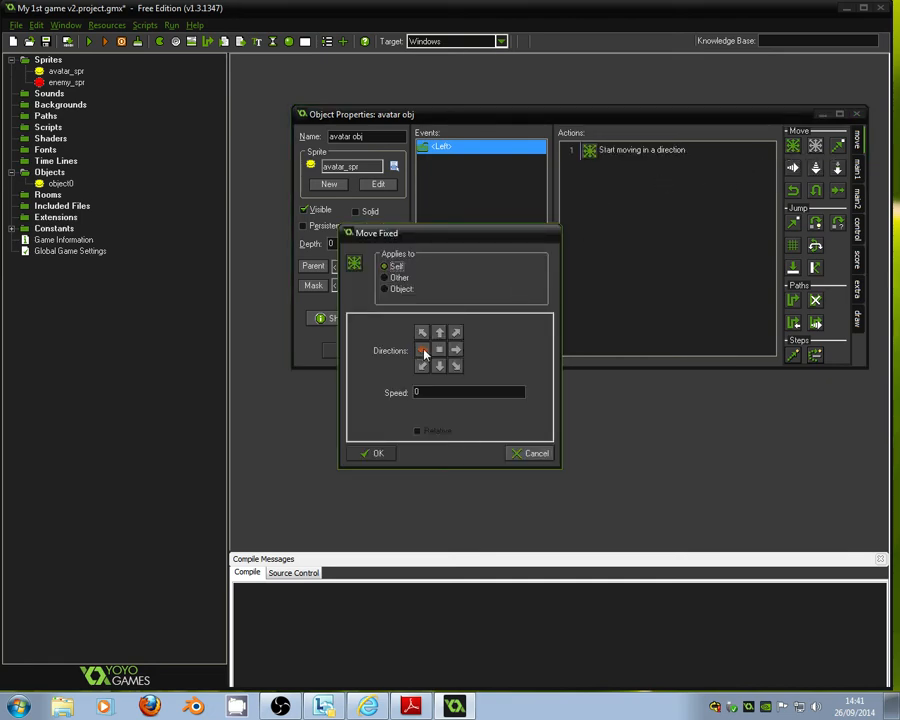
pyautogui.click(424, 392)
pyautogui.write('3')
pyautogui.click(381, 456)
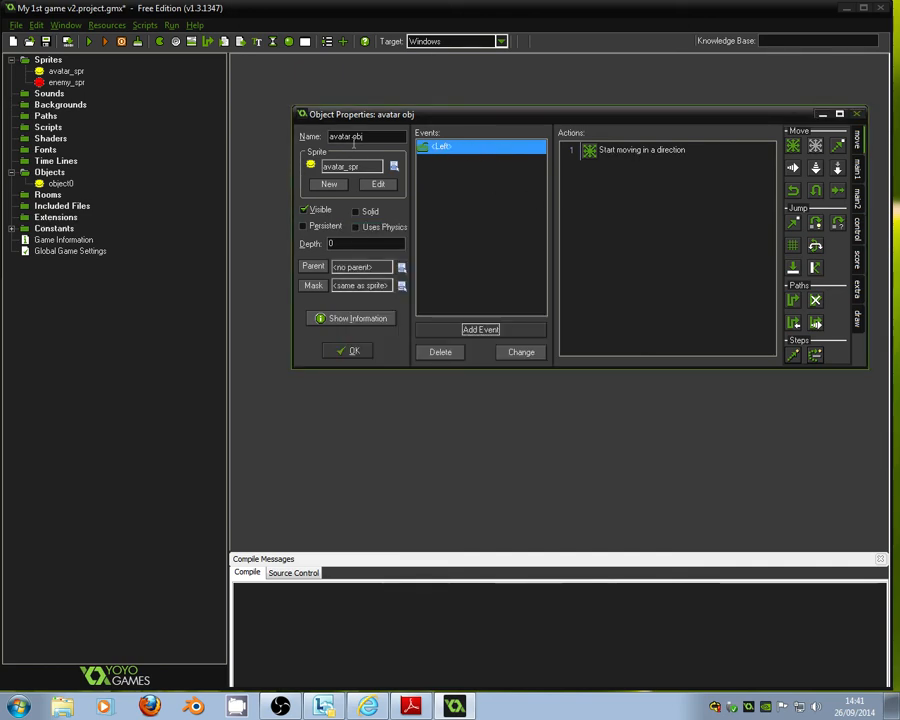
pyautogui.doubleClick(628, 152)
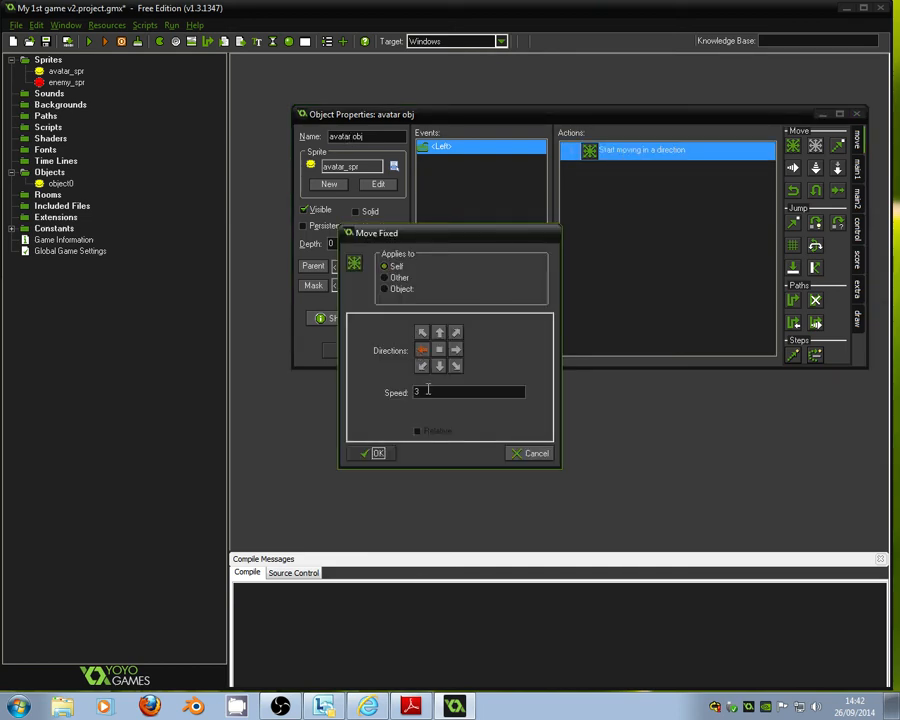
pyautogui.click(377, 455)
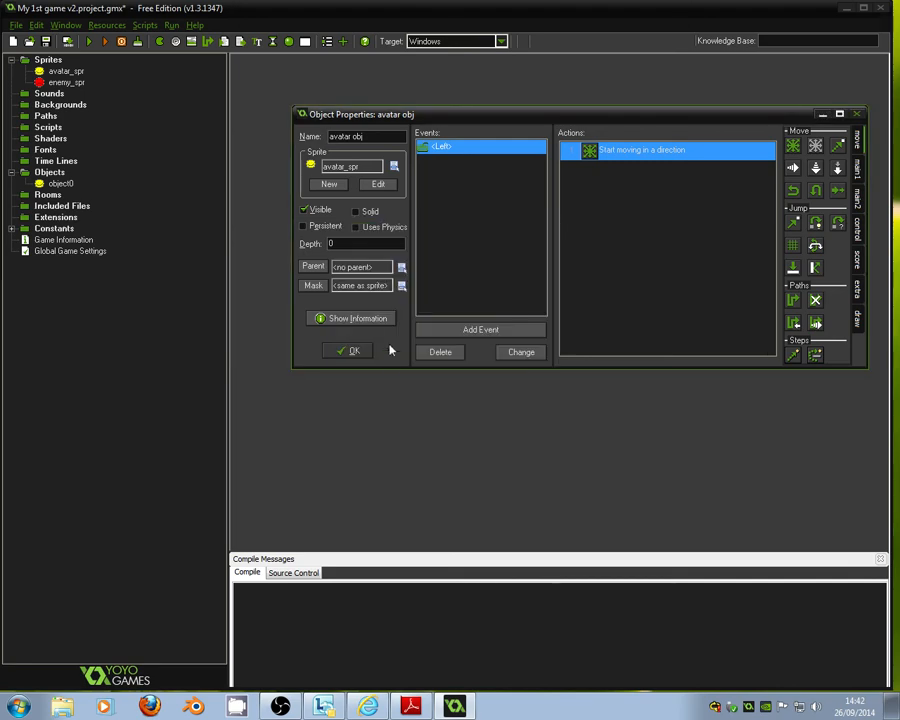
# Add a keyboard Right event to the avatar object with a Move Fixed action heading right at speed 3
pyautogui.click(490, 330)
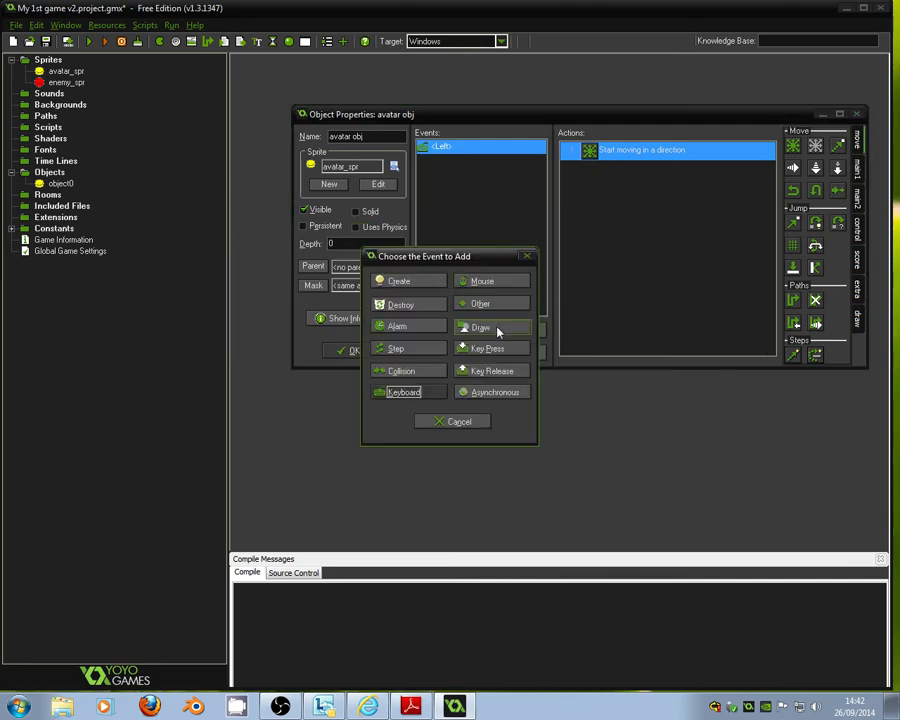
pyautogui.click(406, 393)
pyautogui.click(438, 417)
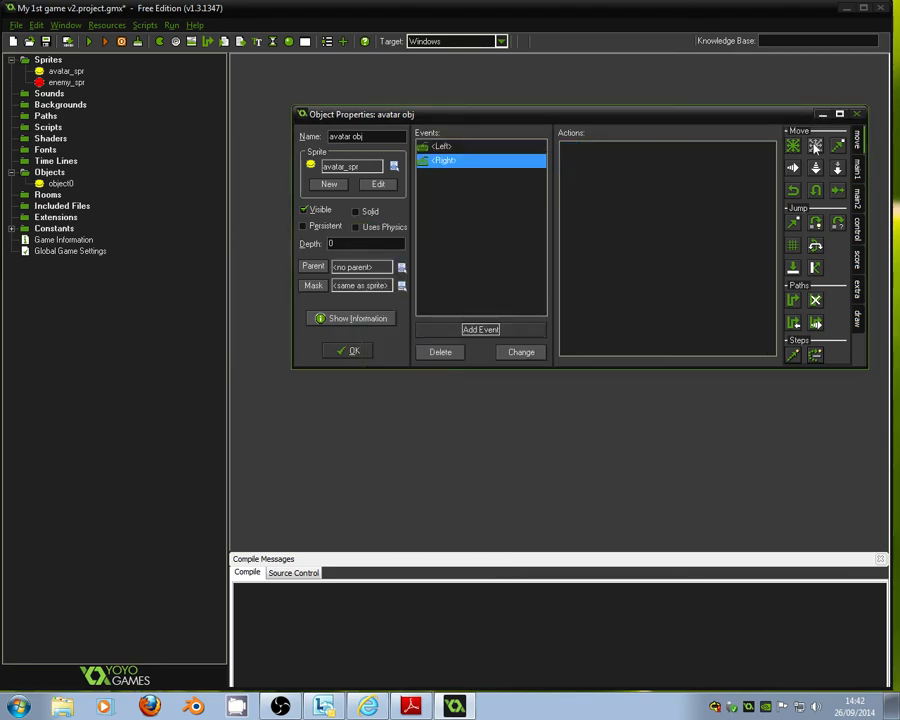
pyautogui.moveTo(793, 146); pyautogui.dragTo(569, 304)
pyautogui.click(456, 349)
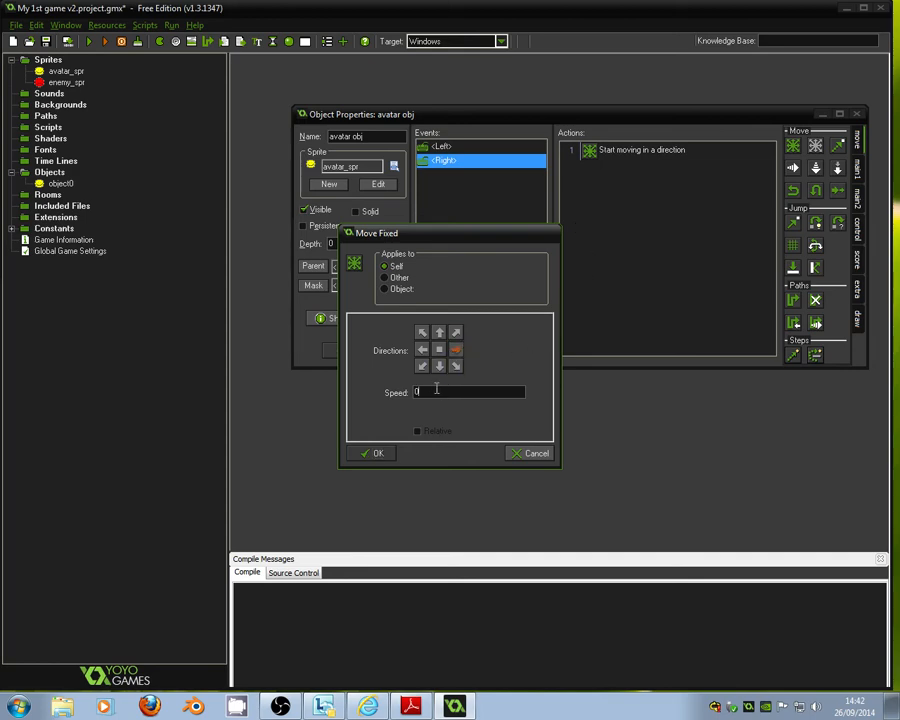
pyautogui.doubleClick(435, 392)
pyautogui.write('3')
pyautogui.click(372, 453)
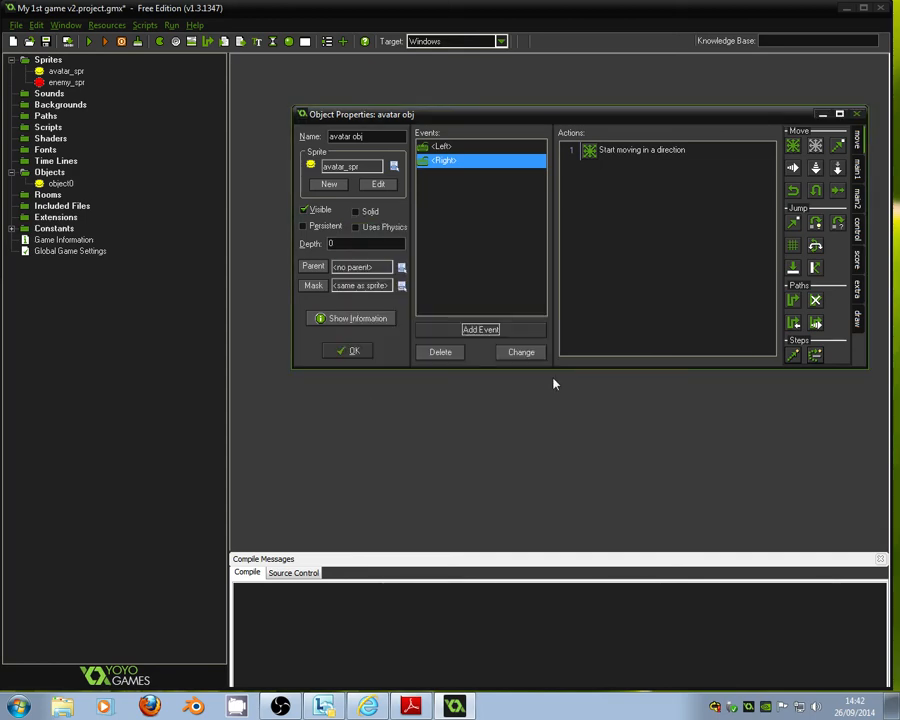
# Add a keyboard Up event to the avatar object with a Move Fixed action heading up at speed 3
pyautogui.click(477, 328)
pyautogui.click(406, 392)
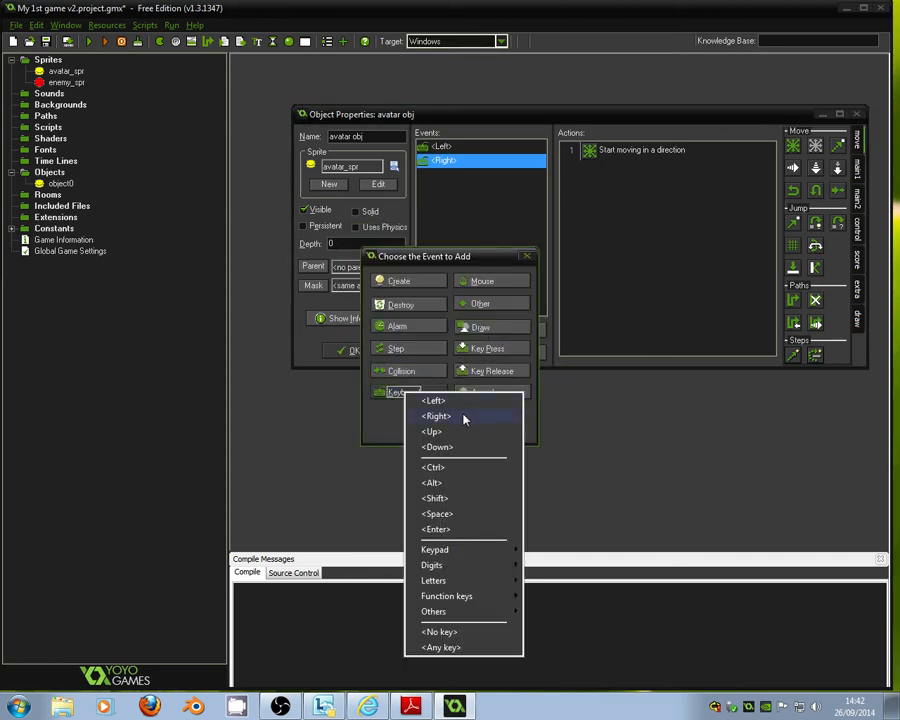
pyautogui.click(460, 432)
pyautogui.moveTo(792, 146); pyautogui.dragTo(662, 198)
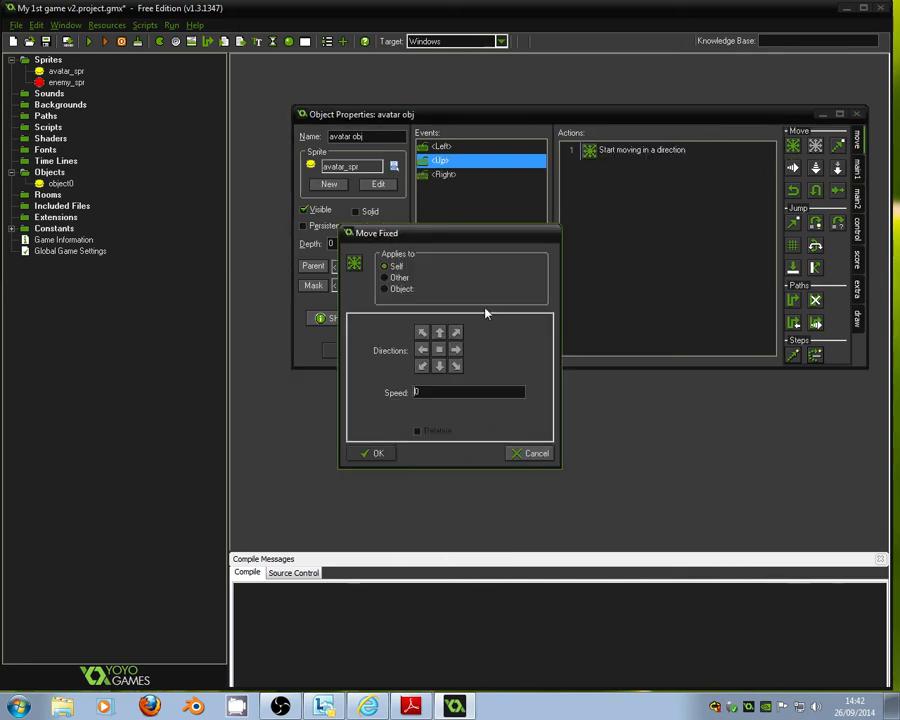
pyautogui.click(438, 332)
pyautogui.write('3')
pyautogui.click(376, 454)
# Add a keyboard Down event to the avatar object with a Move Fixed action heading down at speed 3, and accept the object
pyautogui.click(482, 330)
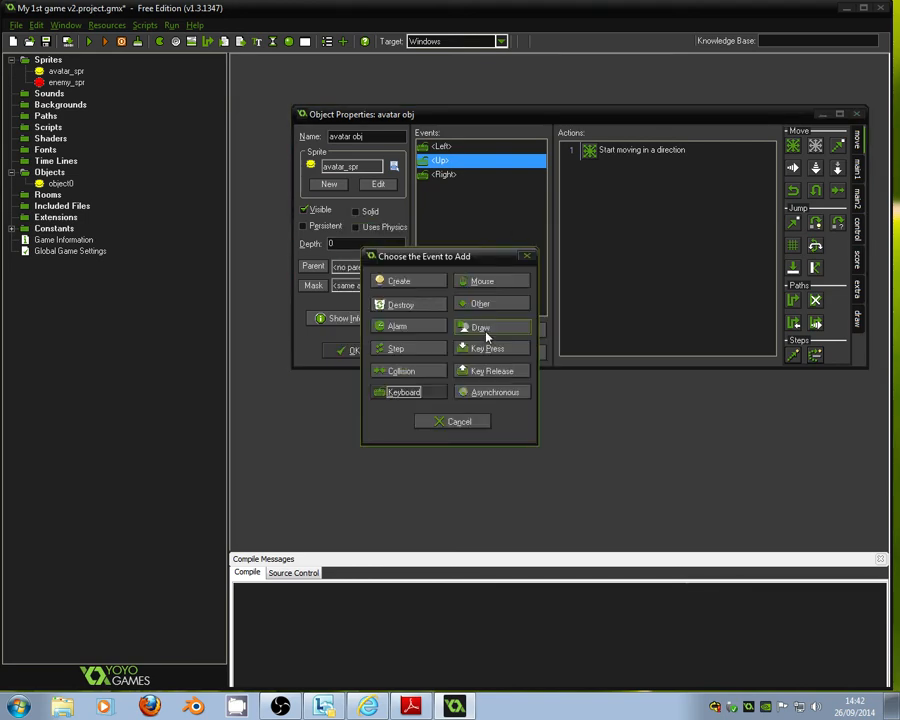
pyautogui.click(405, 392)
pyautogui.click(447, 455)
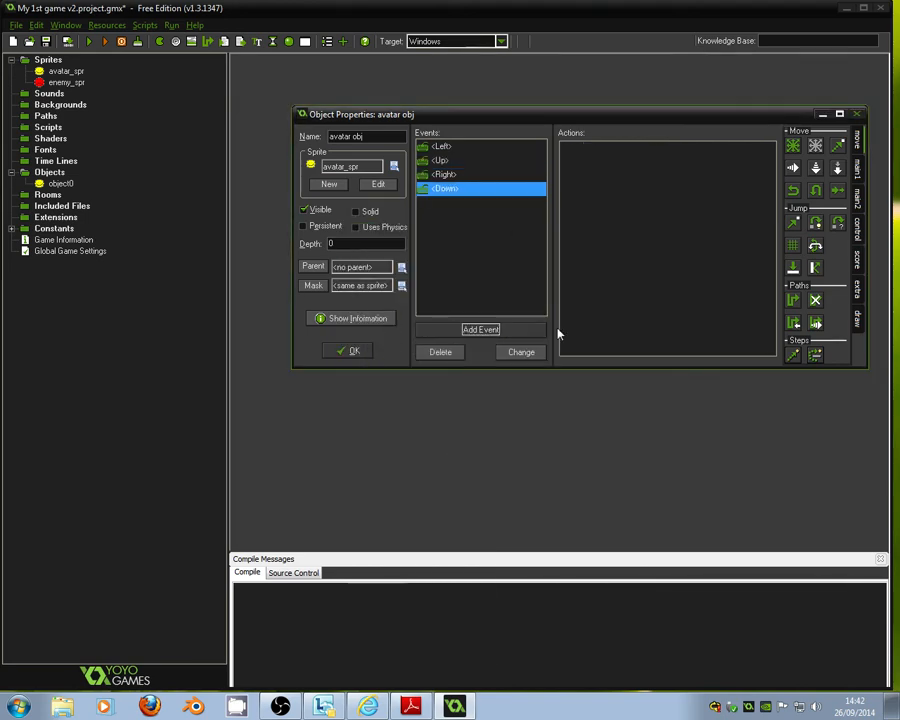
pyautogui.moveTo(803, 146); pyautogui.dragTo(629, 277)
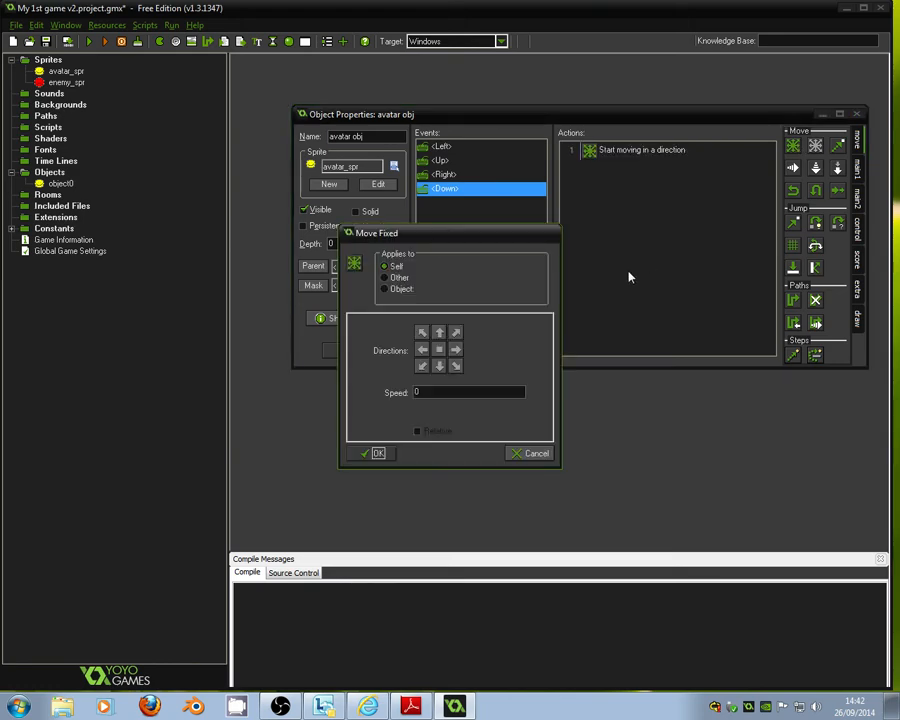
pyautogui.click(439, 366)
pyautogui.press('Tab')
pyautogui.write('3')
pyautogui.click(376, 453)
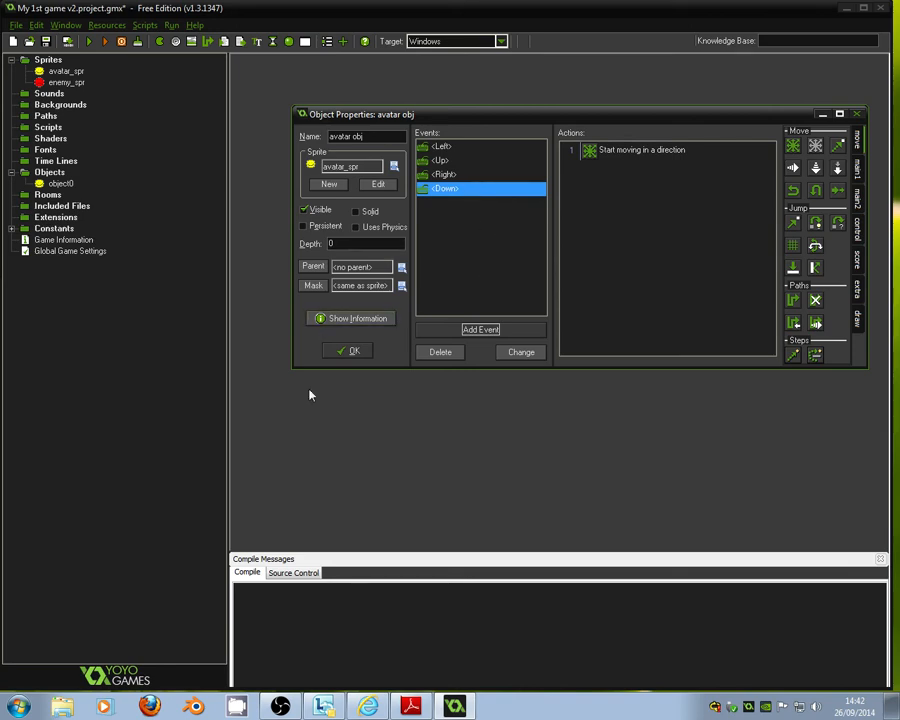
pyautogui.click(348, 351)
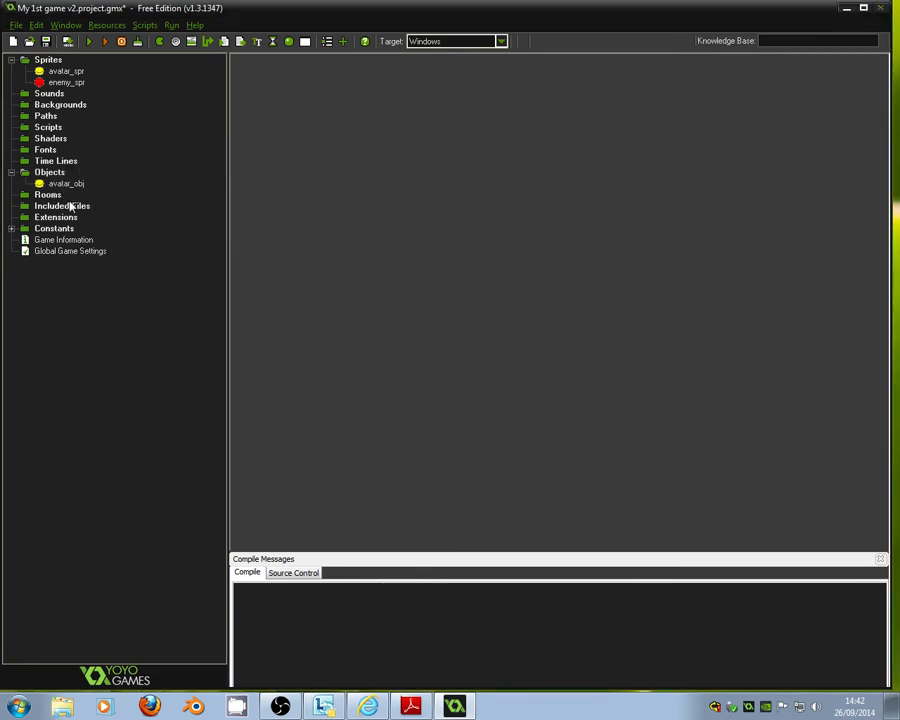
# Create a new object named "enemy_obj" and assign it the enemy_spr sprite
pyautogui.rightClick(52, 175)
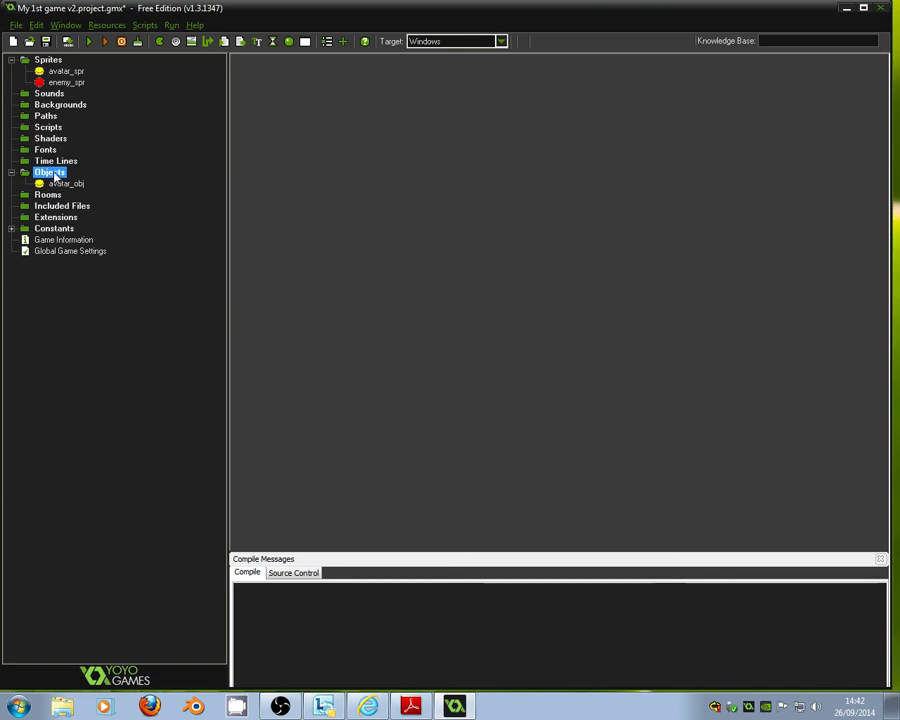
pyautogui.rightClick(55, 176)
pyautogui.click(40, 181)
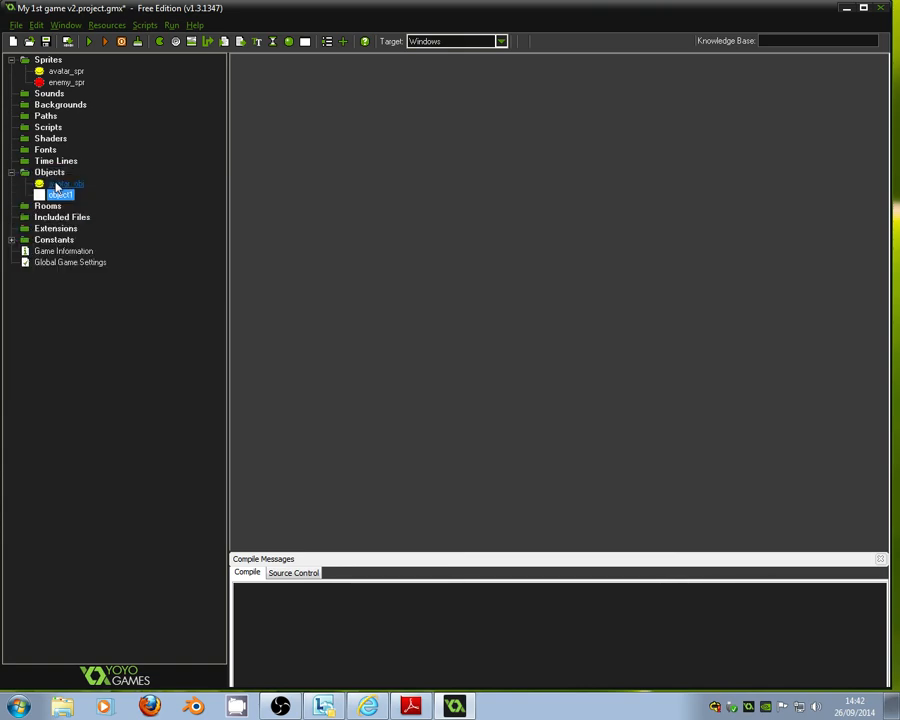
pyautogui.moveTo(359, 137); pyautogui.dragTo(248, 137)
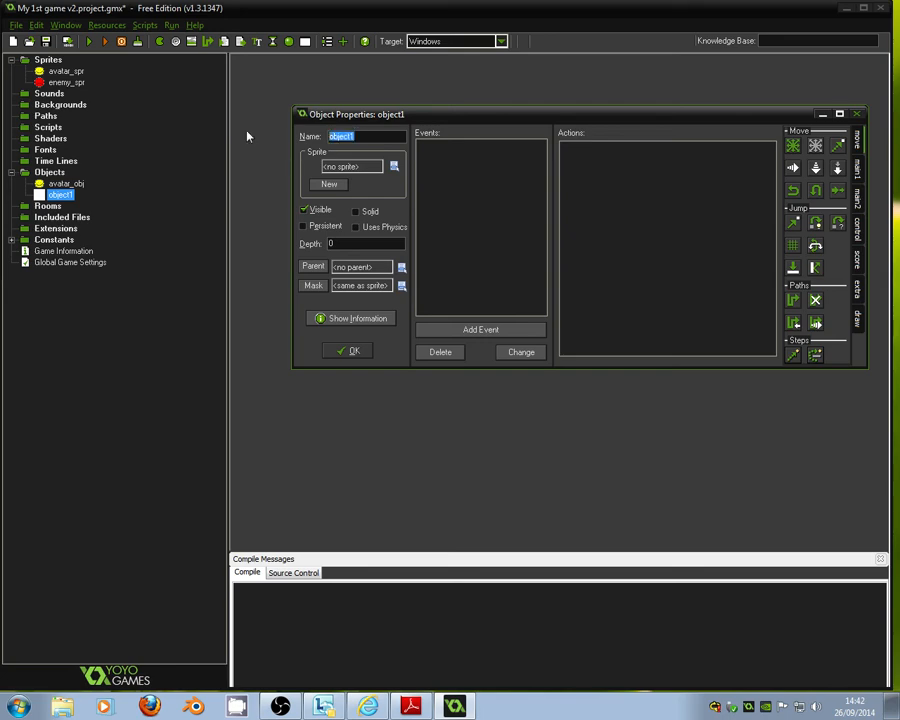
pyautogui.write('enemy obj')
pyautogui.click(394, 166)
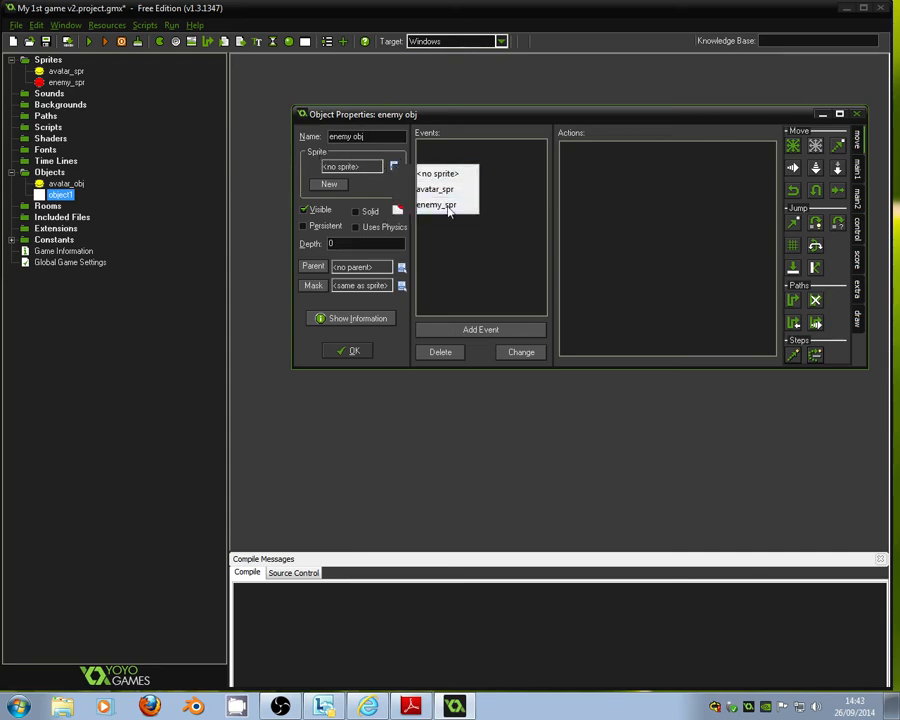
pyautogui.click(440, 205)
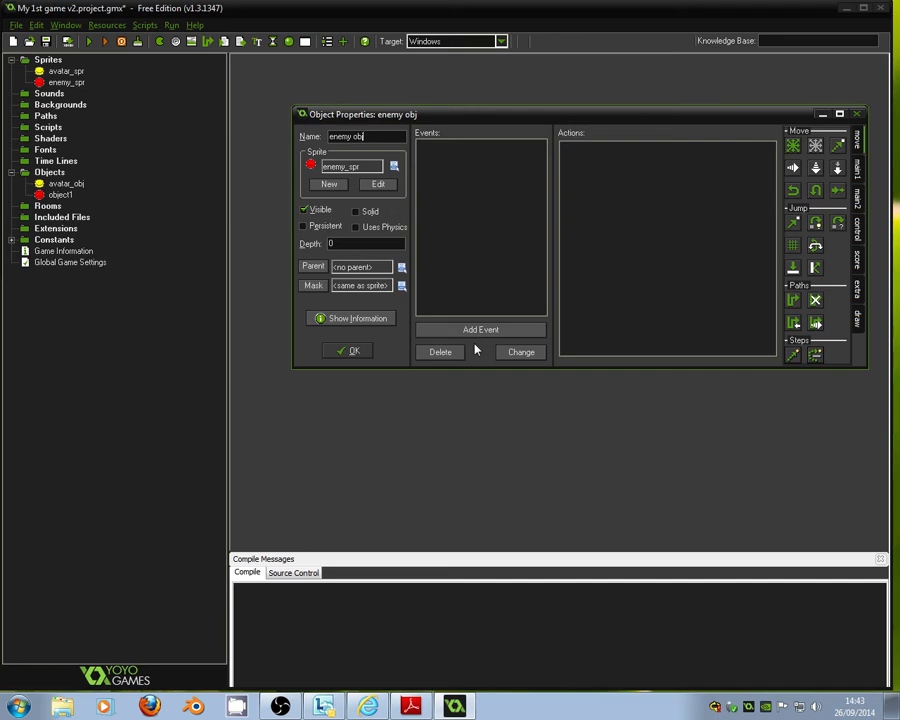
pyautogui.press('BackSpace')
# Add a Create event to the enemy object with a Move Free action using direction random(360) and speed 5
pyautogui.click(481, 334)
pyautogui.click(411, 286)
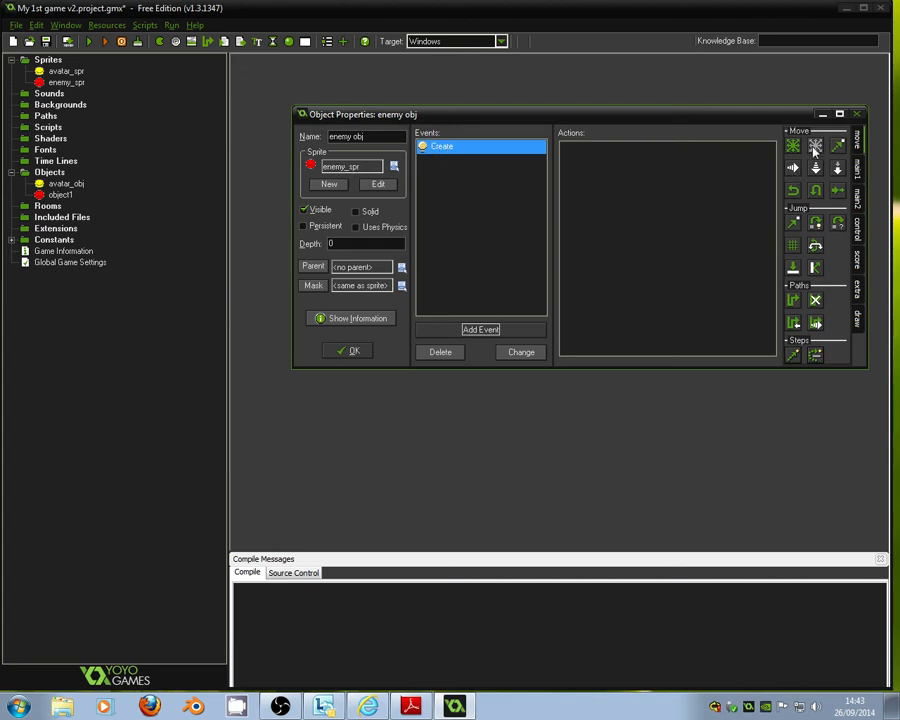
pyautogui.moveTo(815, 146); pyautogui.dragTo(665, 180)
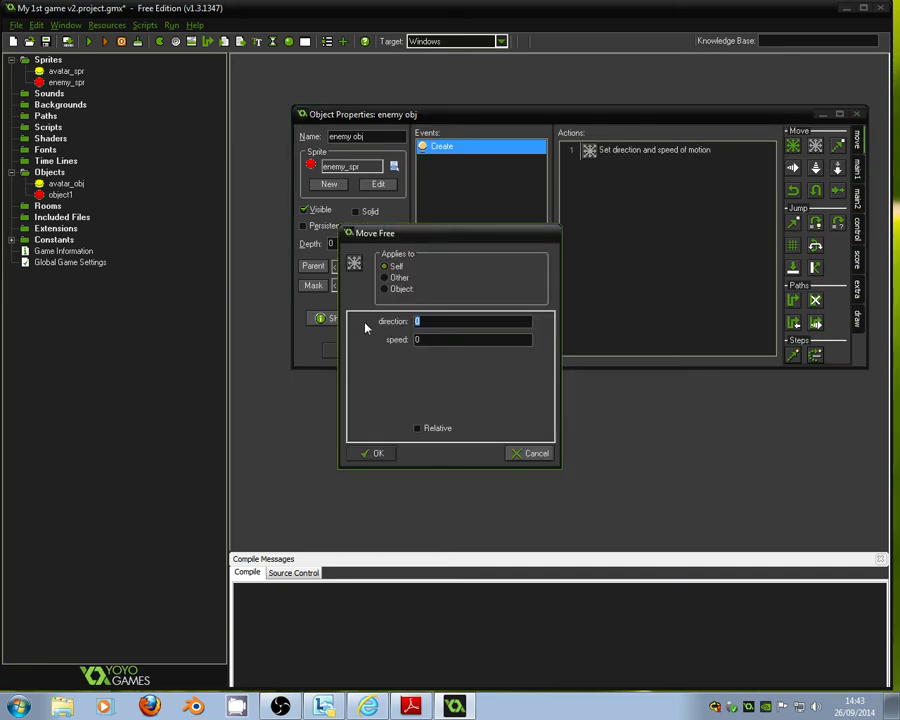
pyautogui.write('random(360)')
pyautogui.moveTo(458, 322); pyautogui.dragTo(440, 322)
pyautogui.doubleClick(436, 339)
pyautogui.write('5')
pyautogui.click(373, 454)
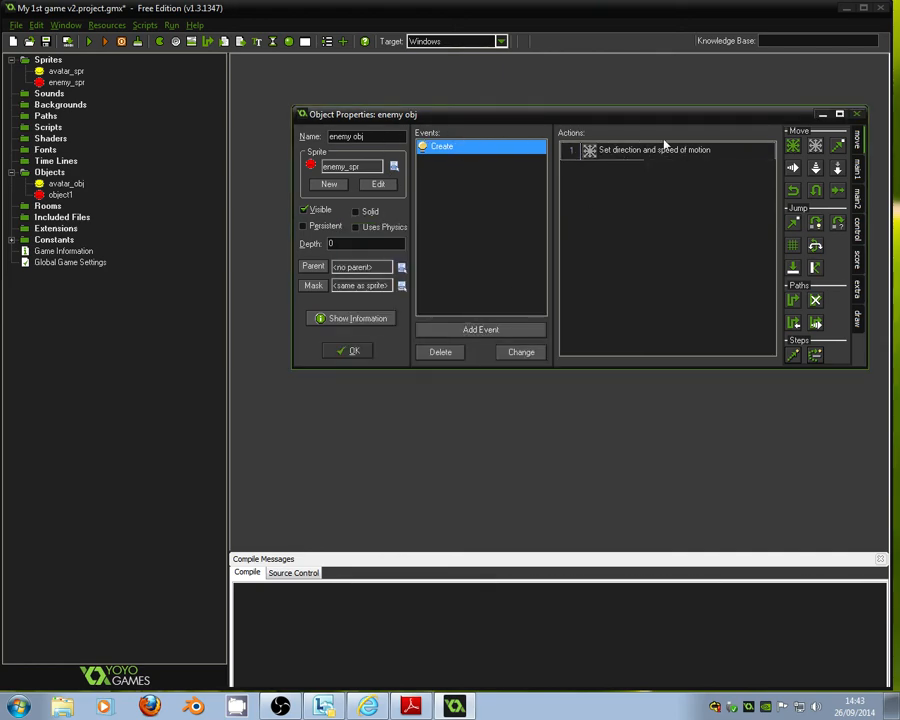
pyautogui.click(351, 352)
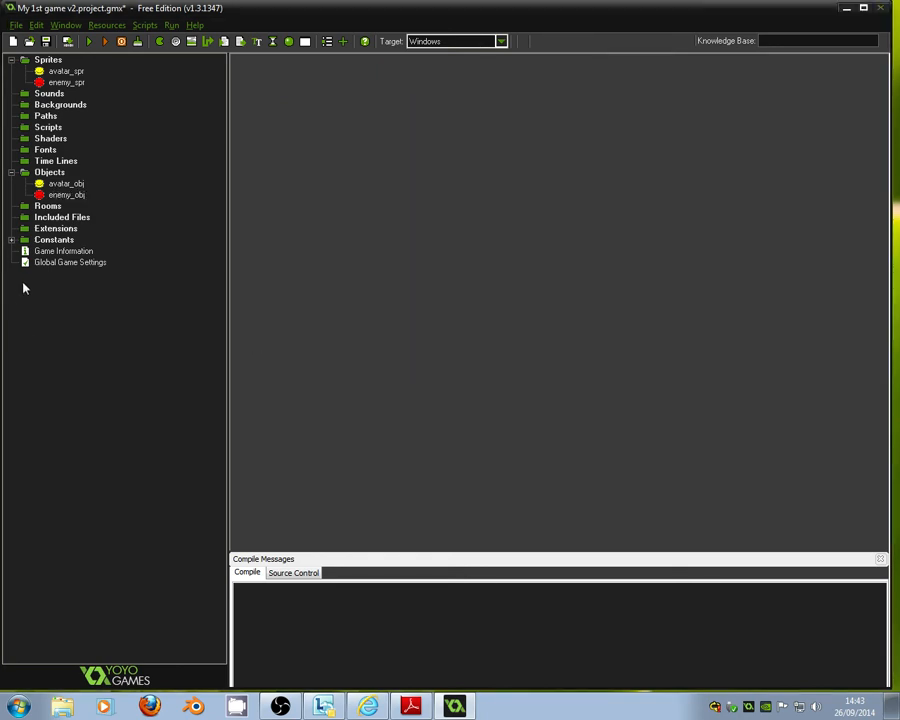
# Create a new sprite in the project and name it "wall_spr"
pyautogui.click(48, 61)
pyautogui.rightClick(48, 62)
pyautogui.click(36, 67)
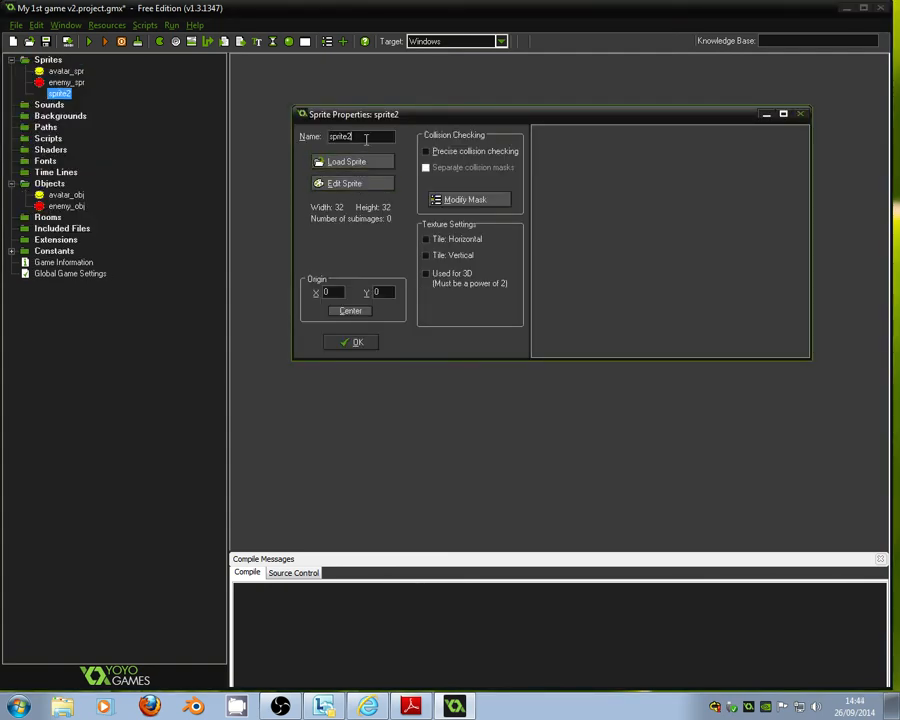
pyautogui.moveTo(362, 136); pyautogui.dragTo(269, 141)
pyautogui.write('wall_spr')
# Create a 32 x 32 image for the wall sprite and flood-fill it with solid red
pyautogui.click(345, 184)
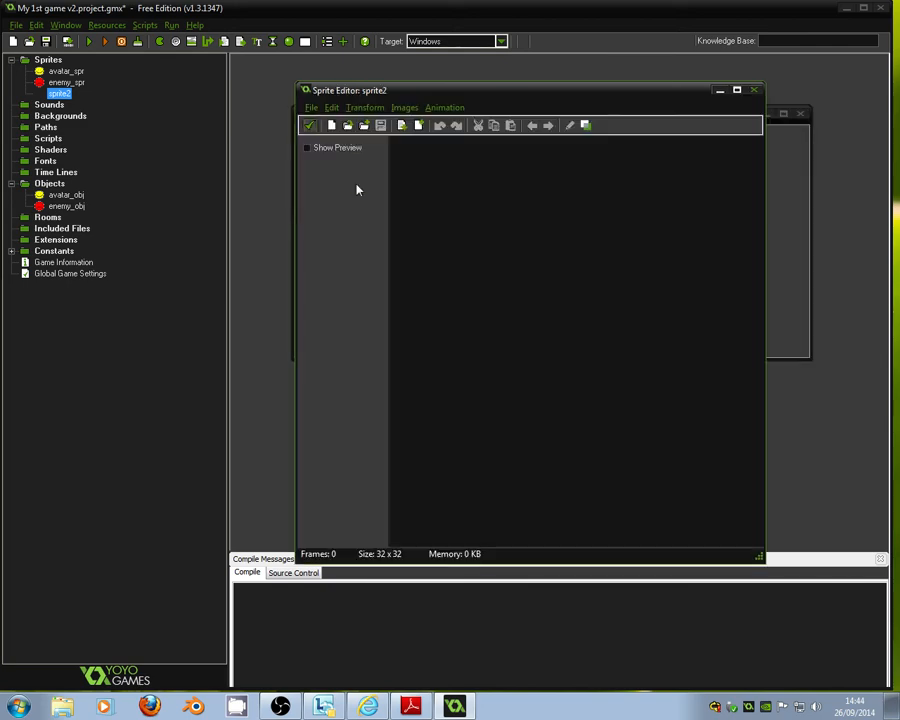
pyautogui.click(331, 126)
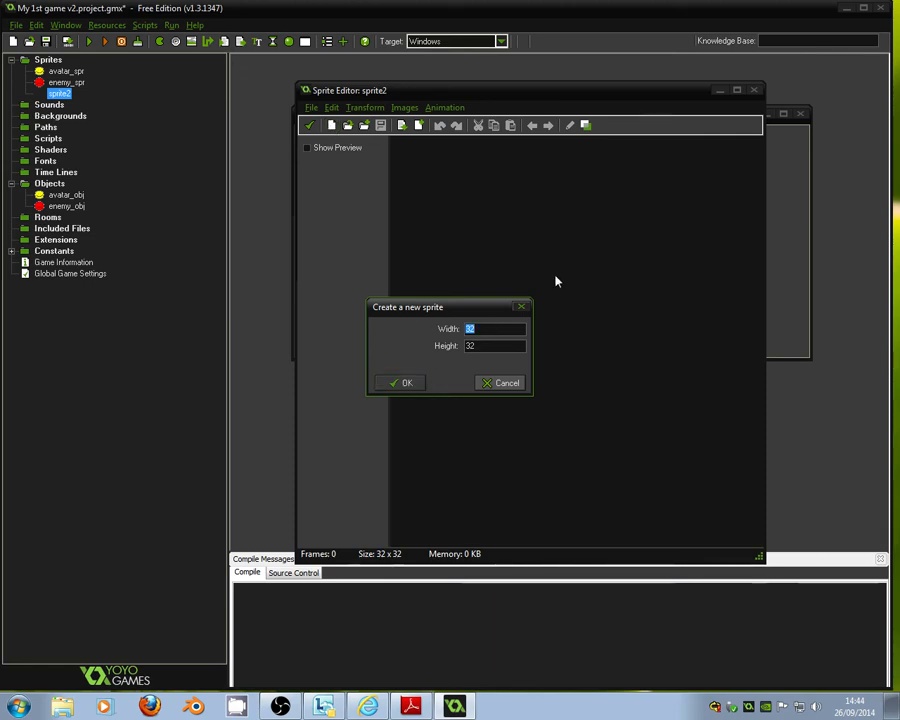
pyautogui.click(408, 383)
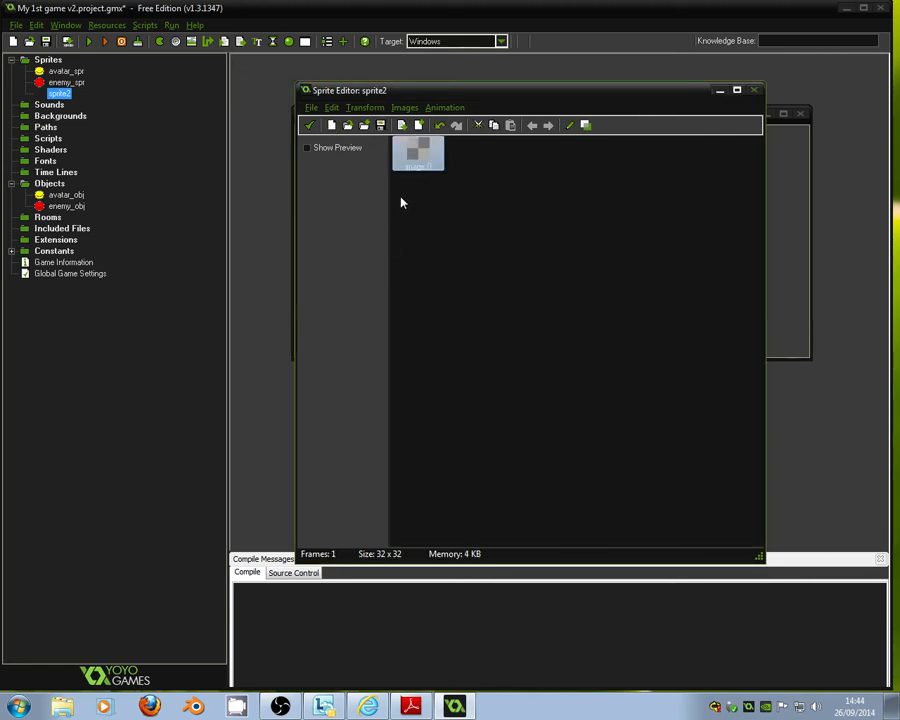
pyautogui.doubleClick(414, 150)
pyautogui.click(331, 219)
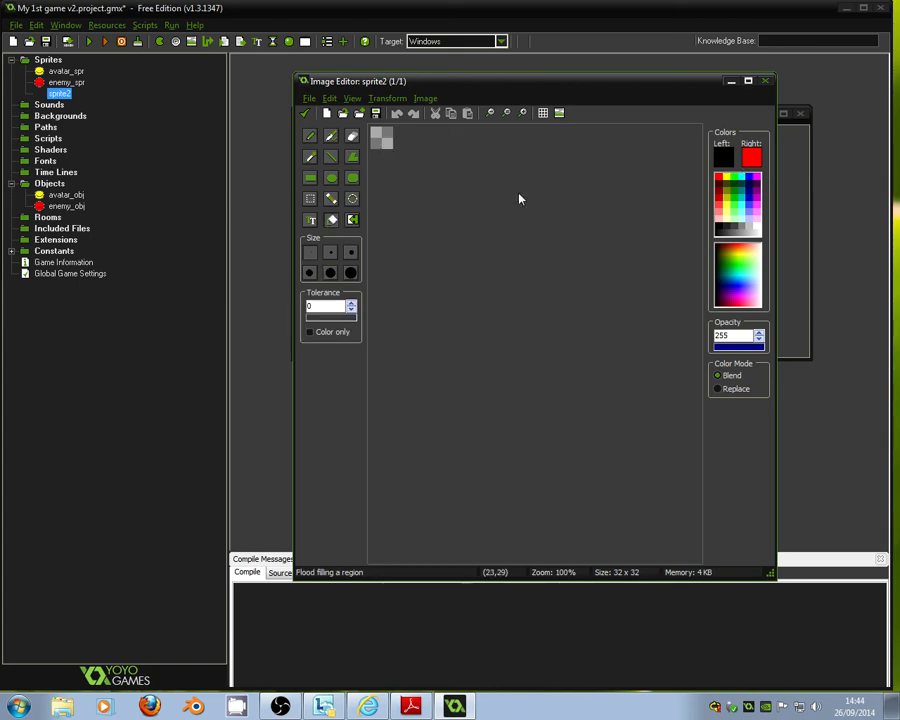
pyautogui.click(385, 140)
pyautogui.click(307, 116)
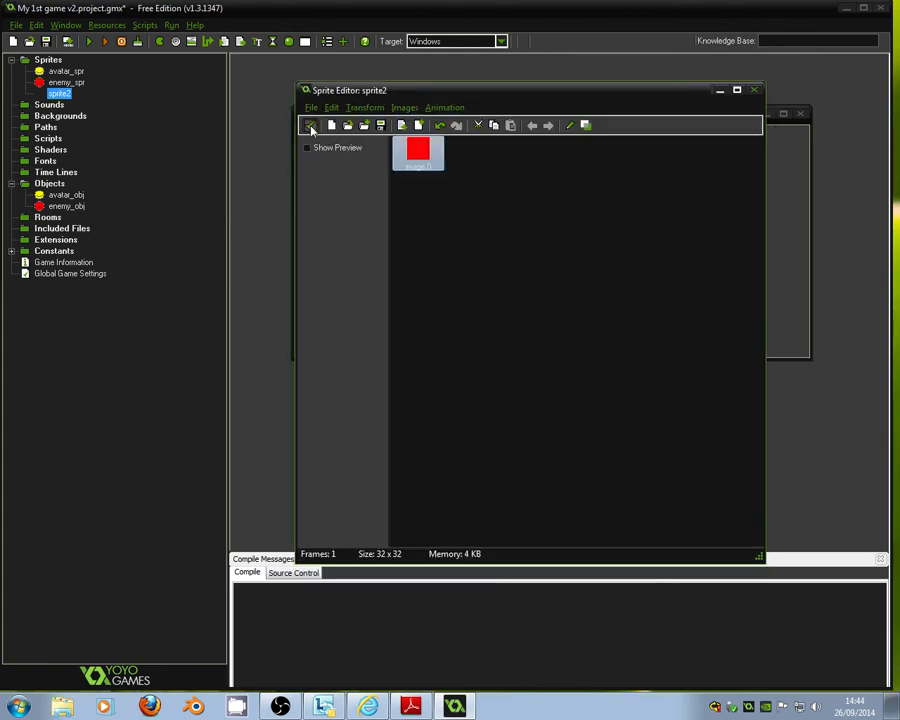
# Accept the red wall image and center the wall sprite's origin
pyautogui.click(310, 126)
pyautogui.click(352, 311)
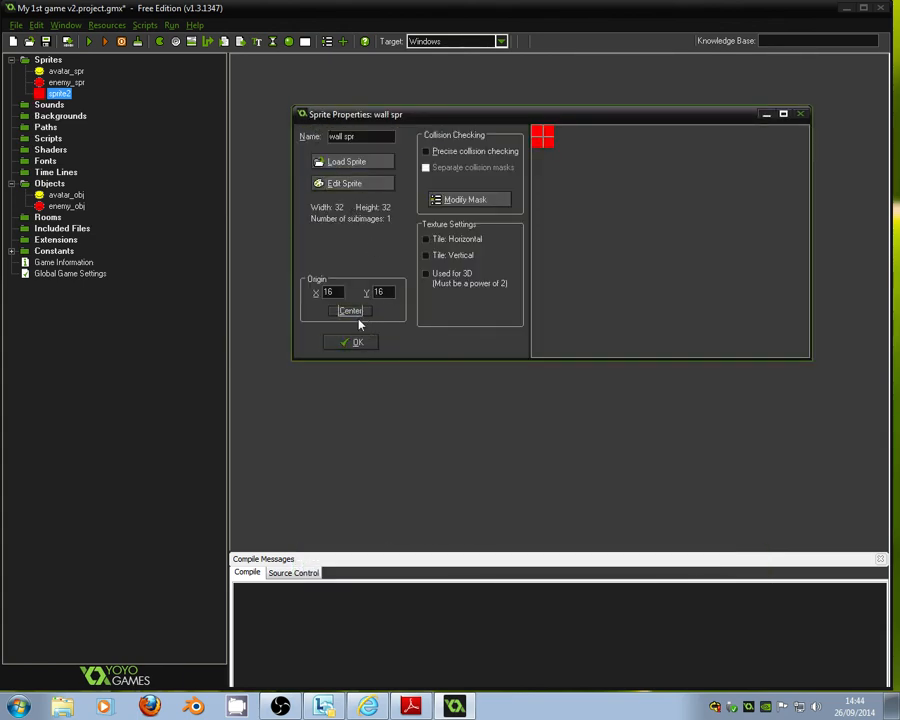
pyautogui.click(355, 342)
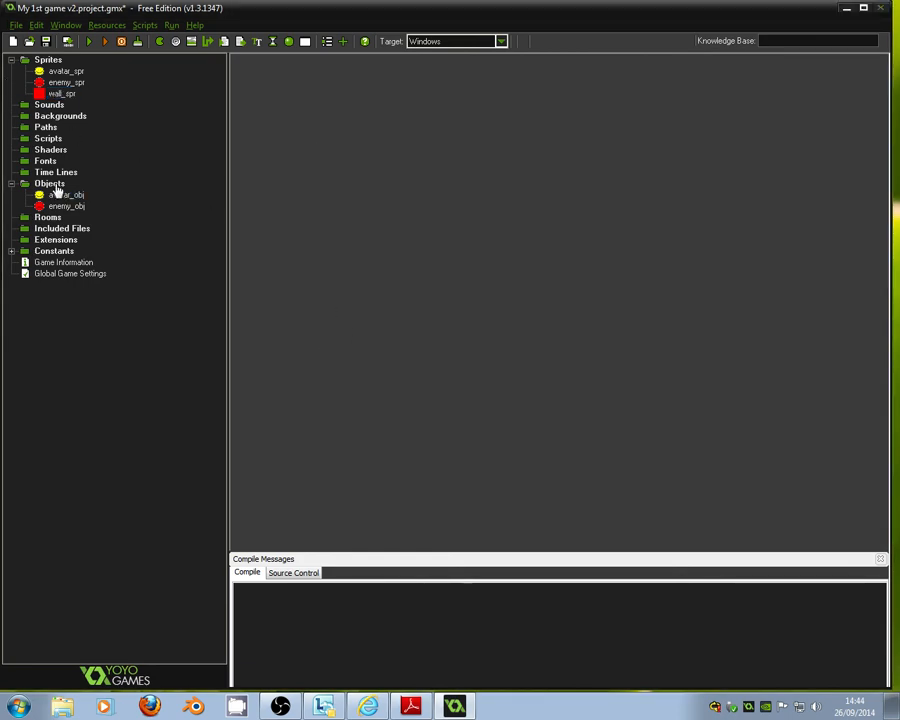
# Create a new object named "wall_obj" and assign it the wall_spr sprite
pyautogui.rightClick(60, 185)
pyautogui.click(150, 192)
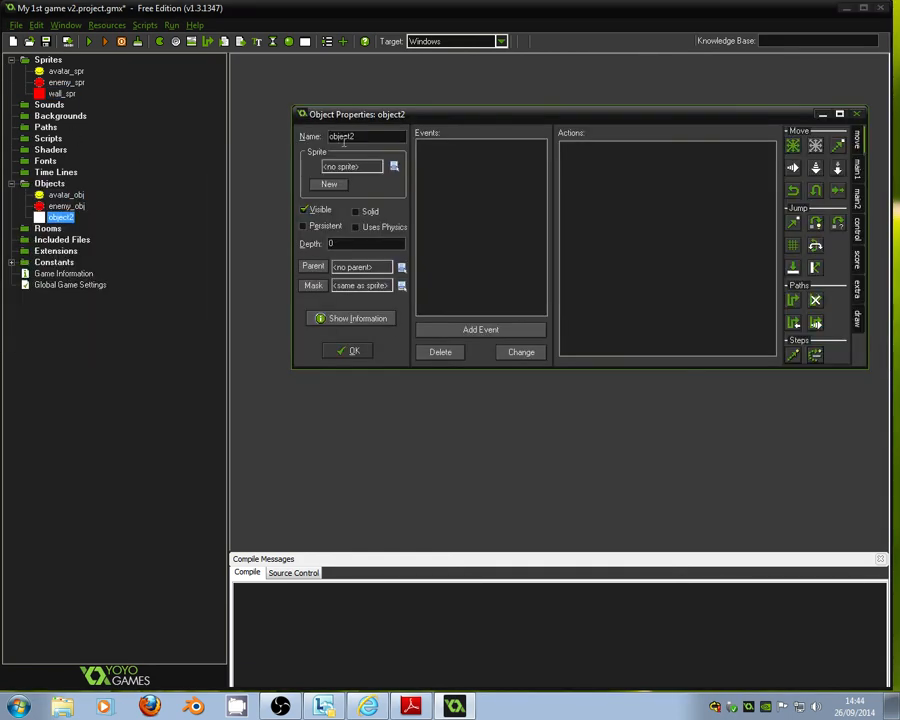
pyautogui.doubleClick(343, 139)
pyautogui.write('wall_obj')
pyautogui.click(362, 165)
pyautogui.click(418, 221)
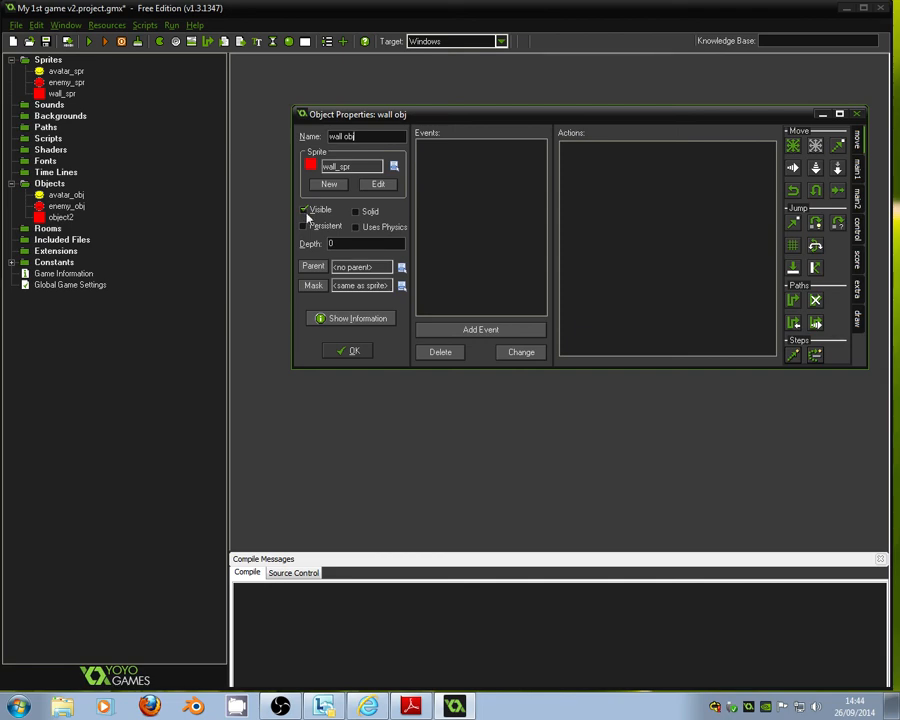
# Toggle the wall object's Visible option and make the object Solid
pyautogui.click(303, 212)
pyautogui.click(368, 214)
pyautogui.click(349, 352)
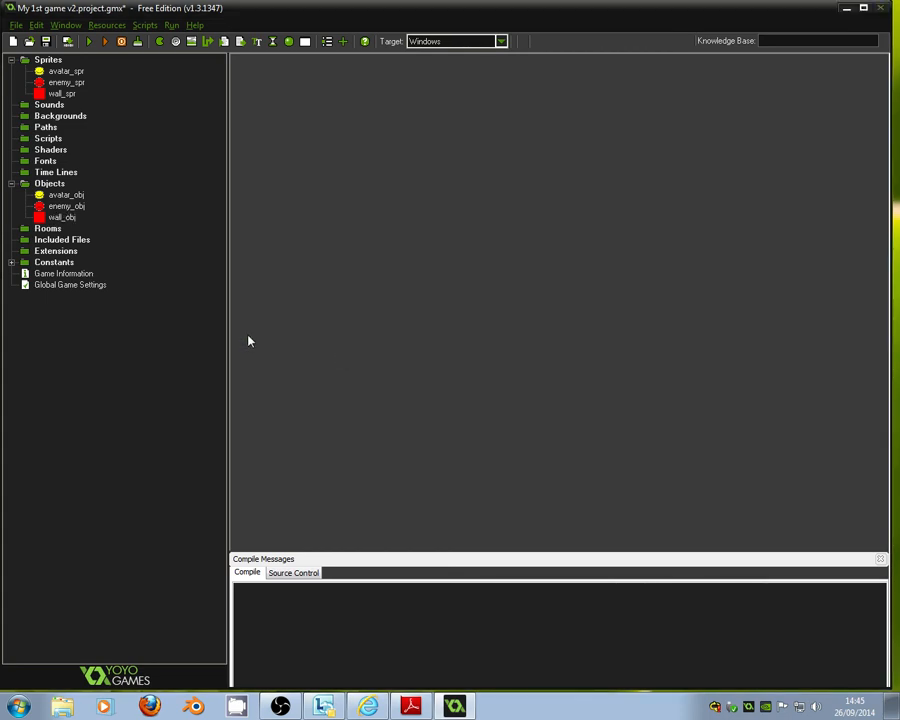
# Add a collision event with wall_obj to the enemy object, with a Bounce action set to not precisely against solid objects
pyautogui.doubleClick(62, 207)
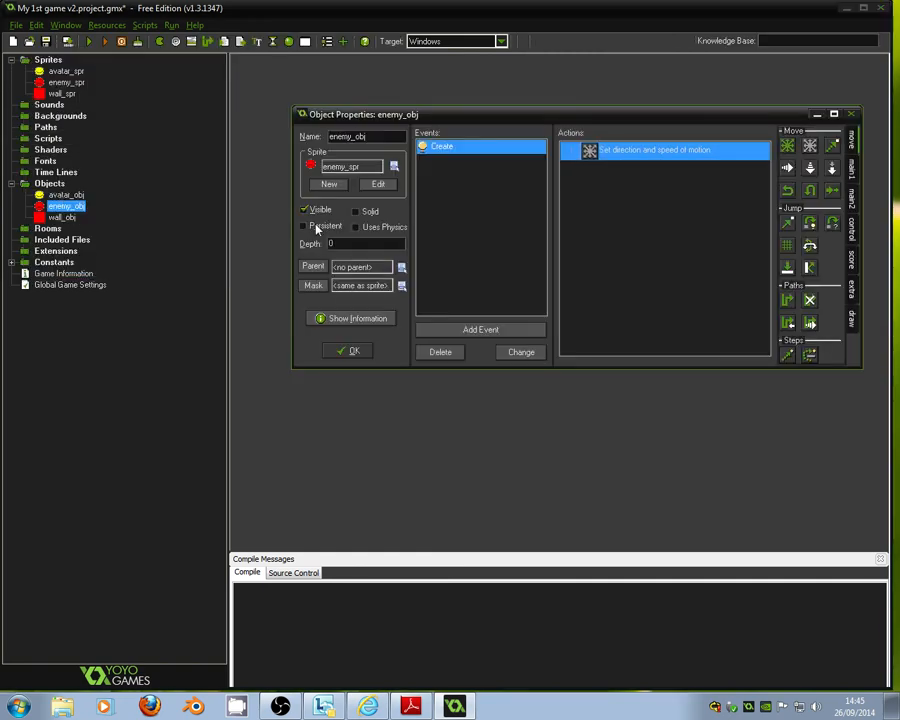
pyautogui.click(463, 328)
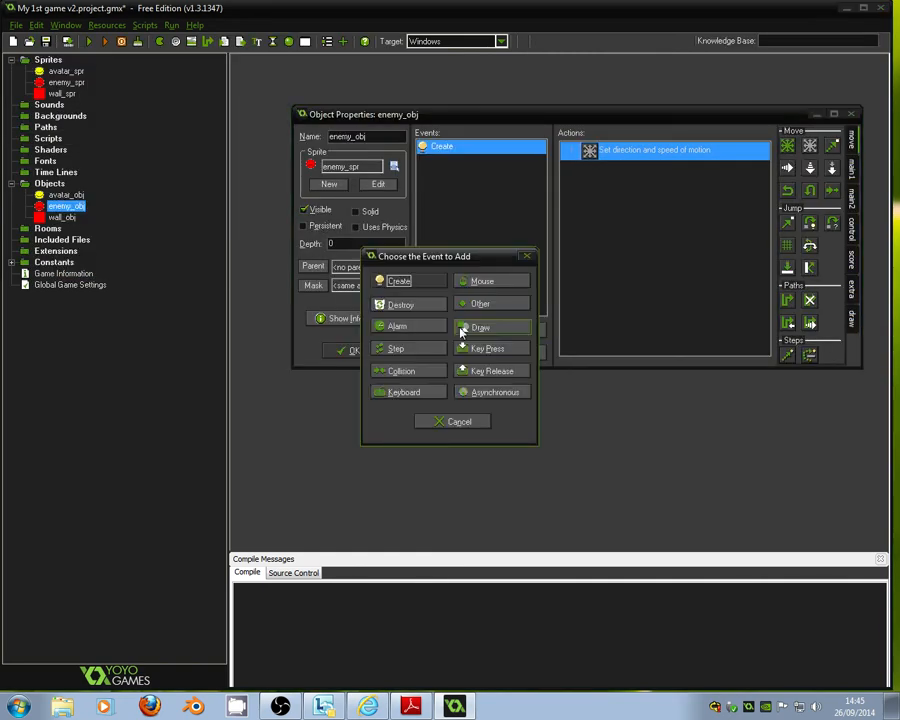
pyautogui.click(427, 375)
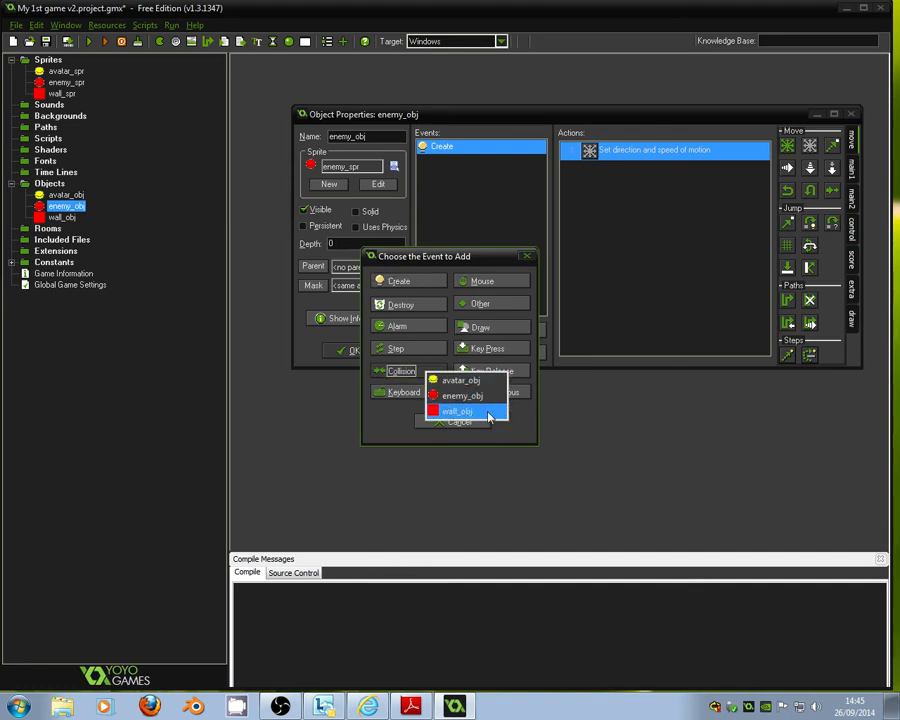
pyautogui.click(488, 412)
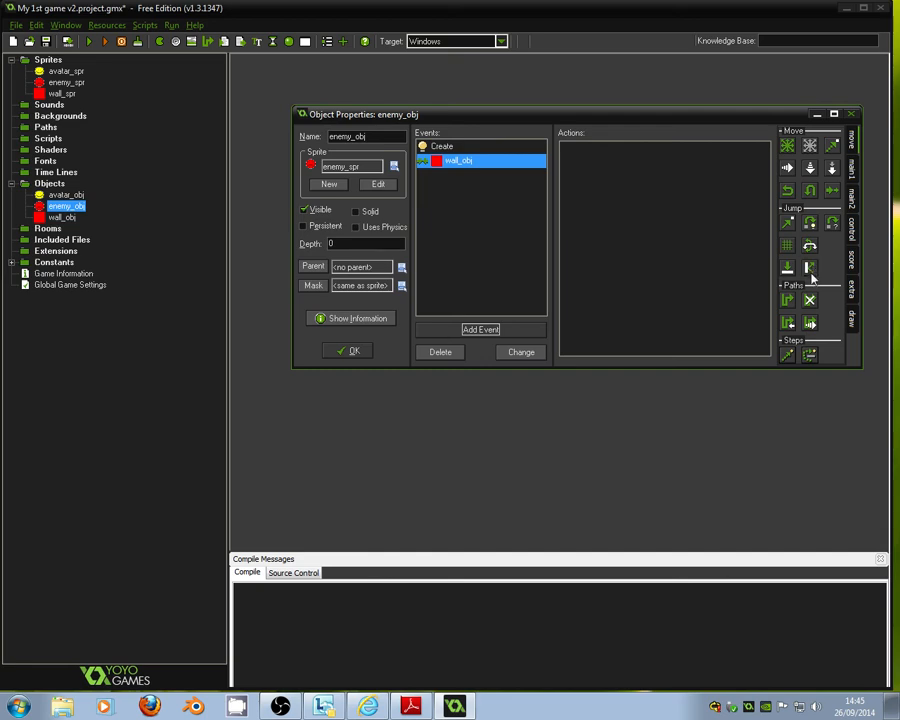
pyautogui.moveTo(810, 272); pyautogui.dragTo(628, 216)
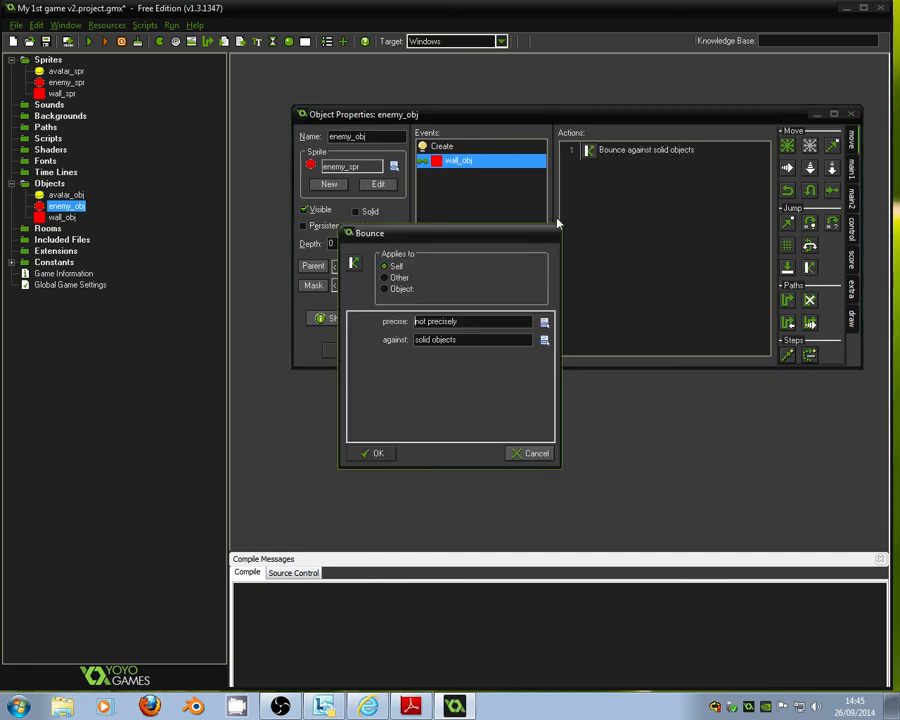
pyautogui.click(372, 455)
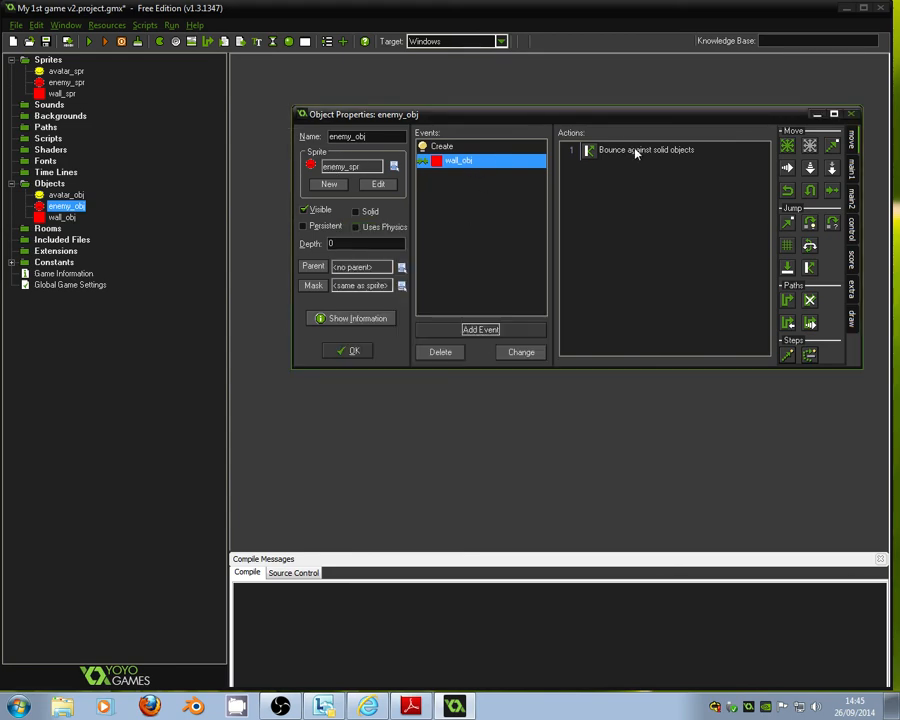
pyautogui.click(351, 351)
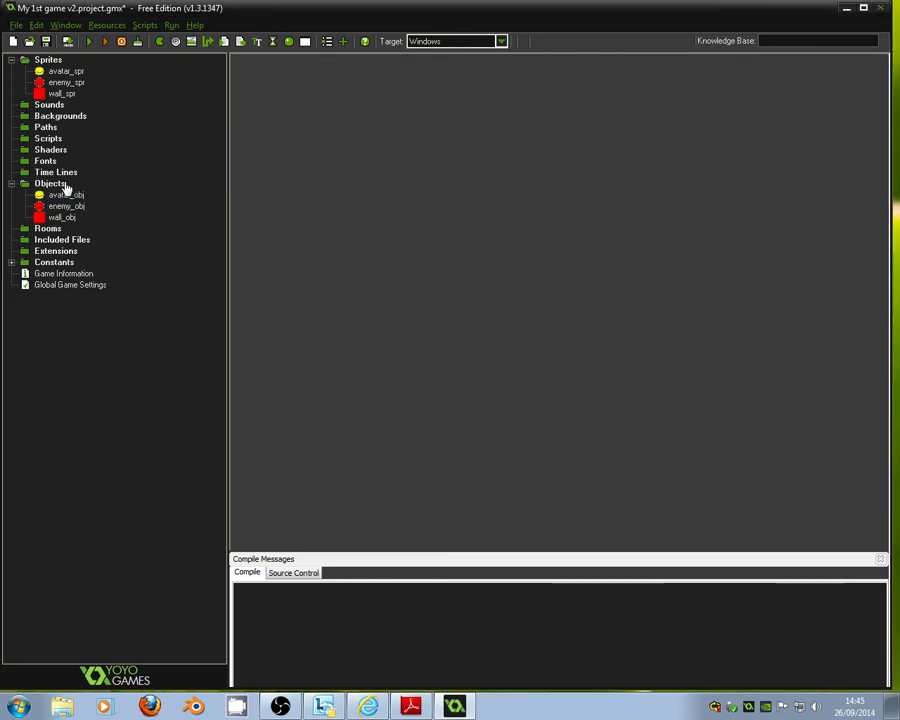
# Add a collision event with wall_obj to the avatar object, with a Bounce against solid objects action, and accept the object
pyautogui.click(63, 196)
pyautogui.doubleClick(63, 196)
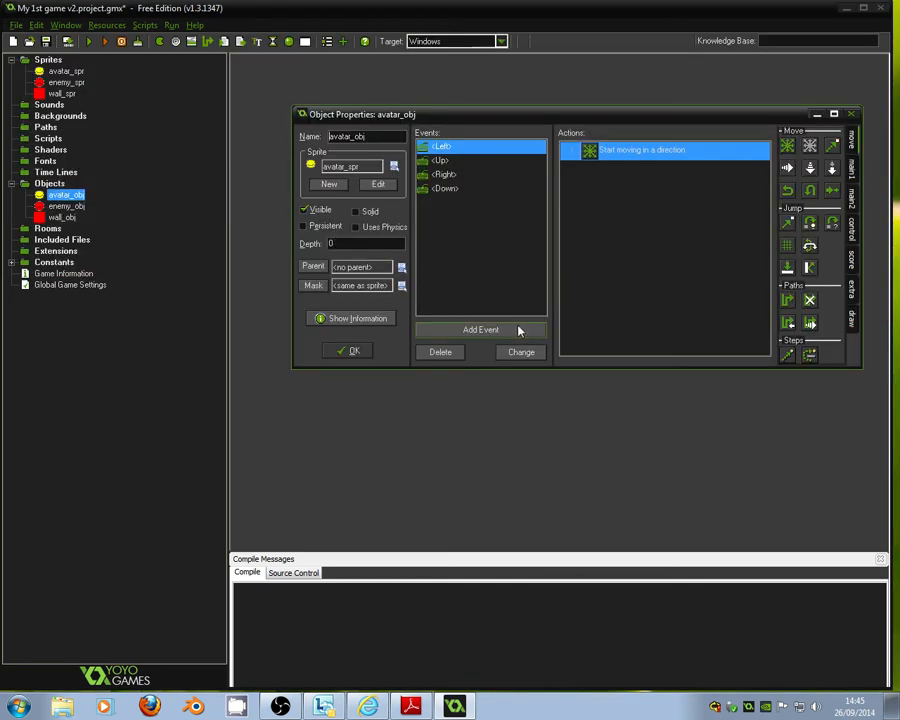
pyautogui.click(513, 329)
pyautogui.click(370, 373)
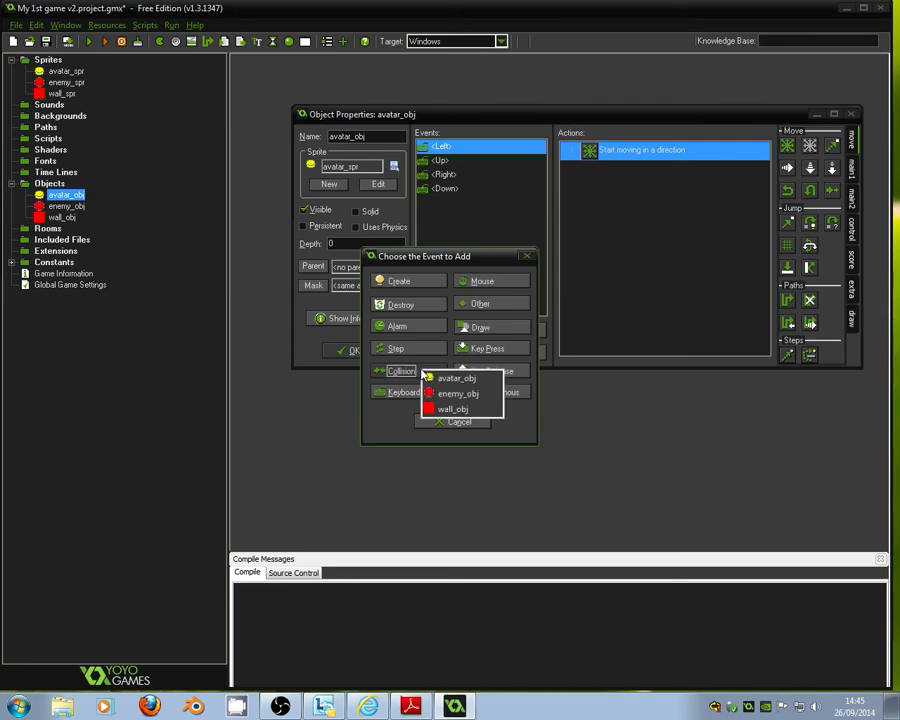
pyautogui.click(455, 409)
pyautogui.moveTo(812, 266); pyautogui.dragTo(600, 170)
pyautogui.click(366, 453)
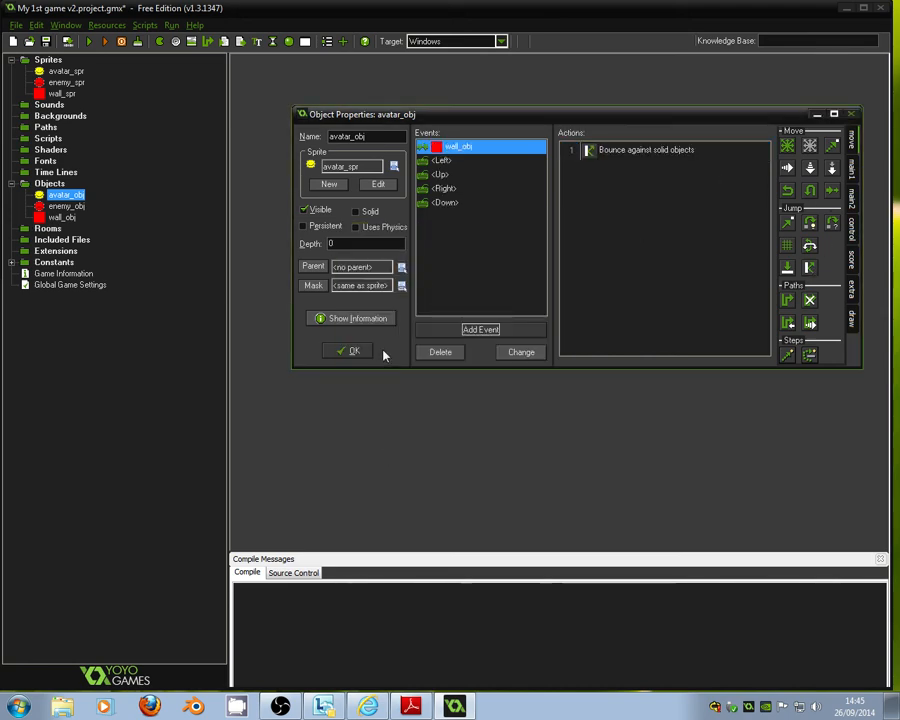
pyautogui.click(352, 350)
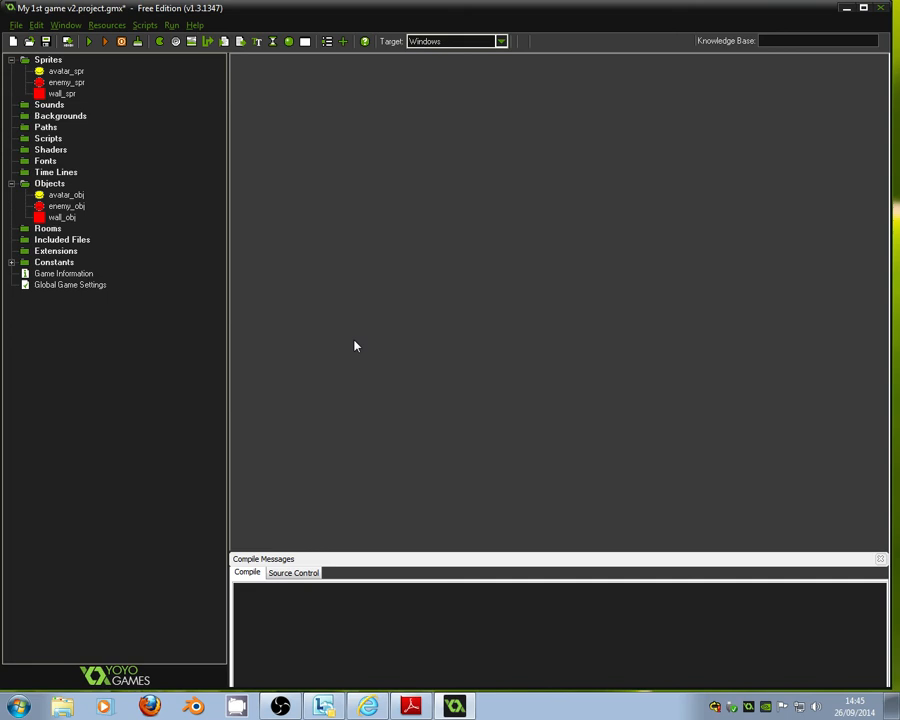
# Create a new room and look through its background and view settings
pyautogui.click(47, 229)
pyautogui.rightClick(55, 233)
pyautogui.click(58, 237)
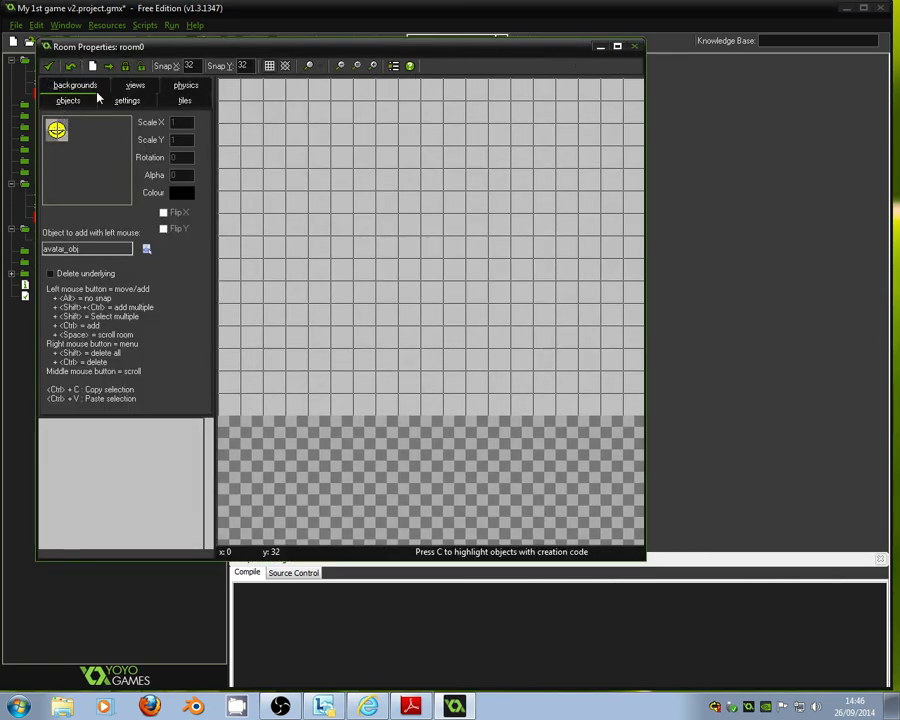
pyautogui.moveTo(414, 48); pyautogui.dragTo(609, 58)
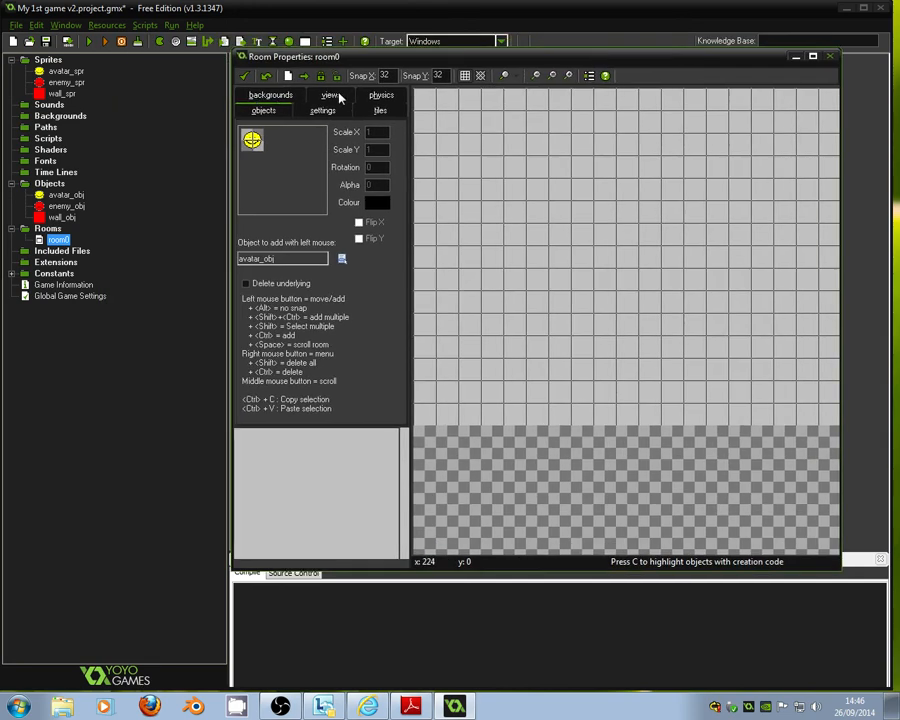
pyautogui.click(274, 95)
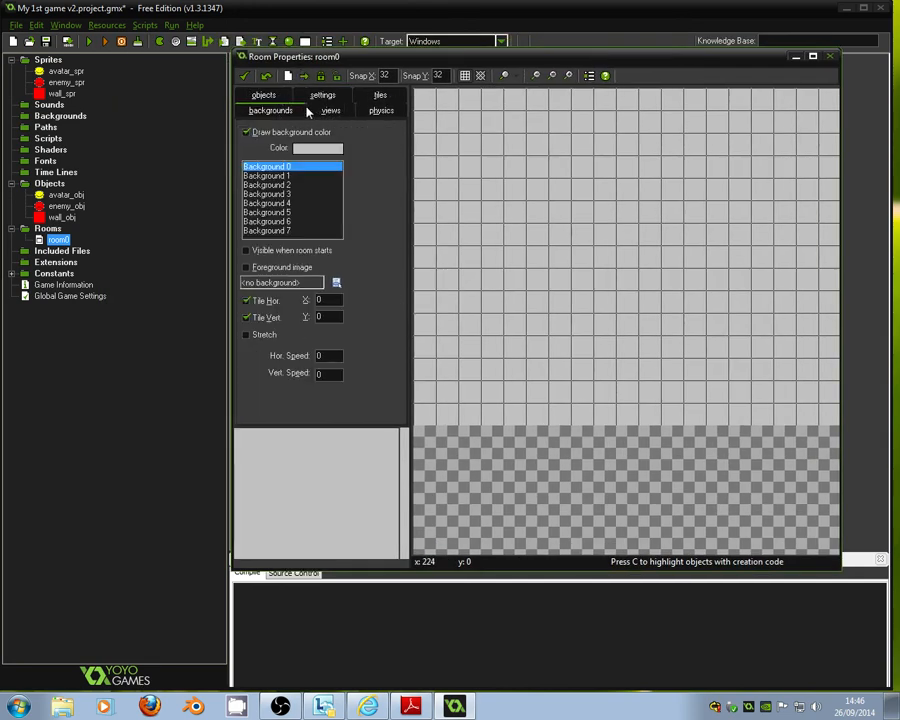
pyautogui.click(330, 110)
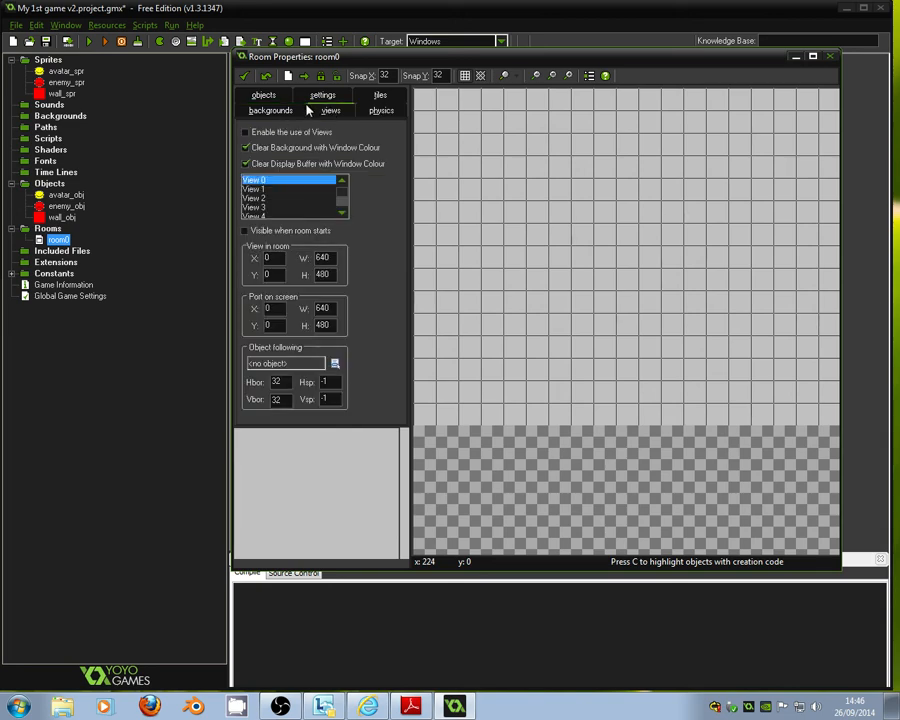
pyautogui.click(266, 96)
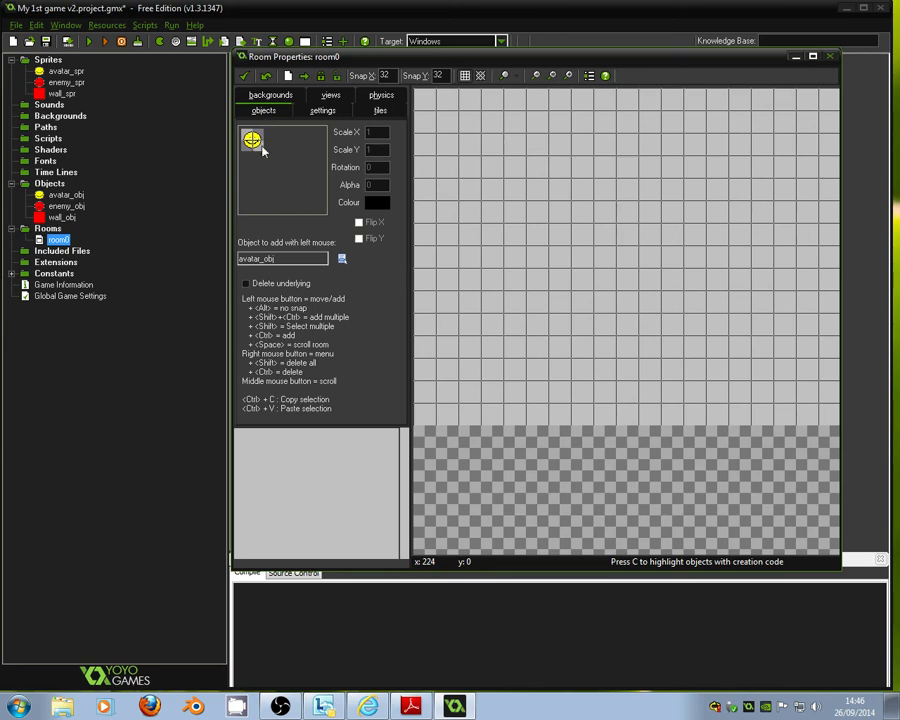
# Place one avatar_obj instance near the middle of the room
pyautogui.click(252, 139)
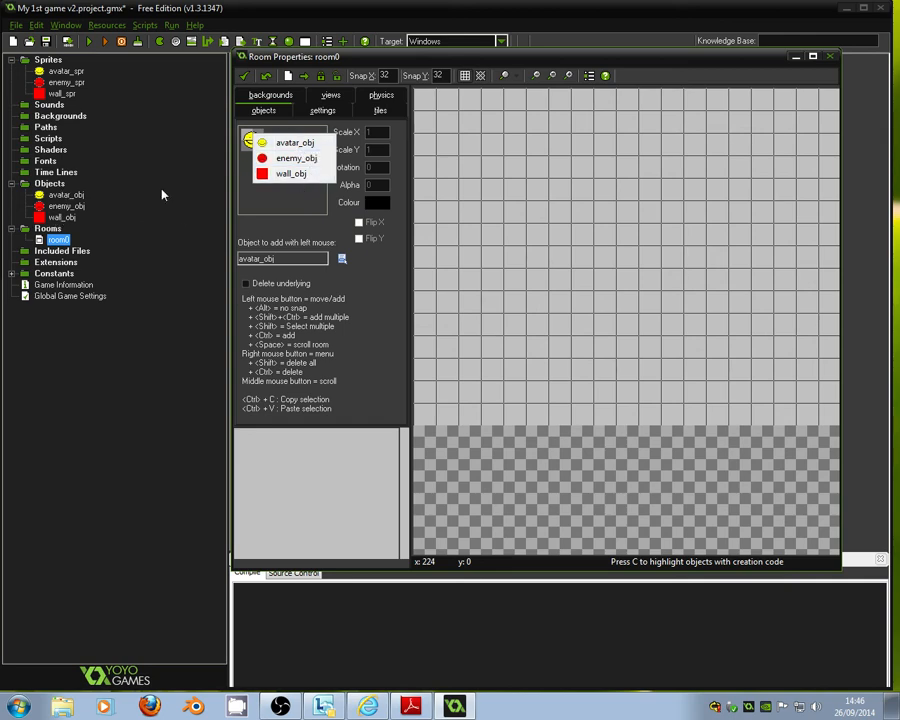
pyautogui.click(292, 142)
pyautogui.click(616, 222)
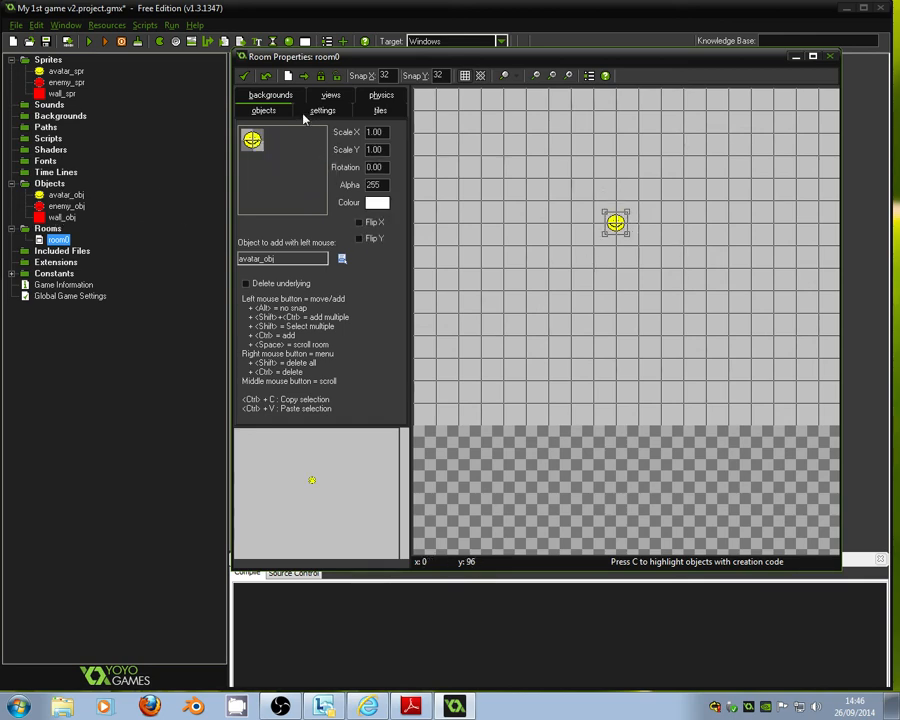
# Place three enemy_obj instances in the room, near its upper-left, lower-right and lower-left corners
pyautogui.click(253, 145)
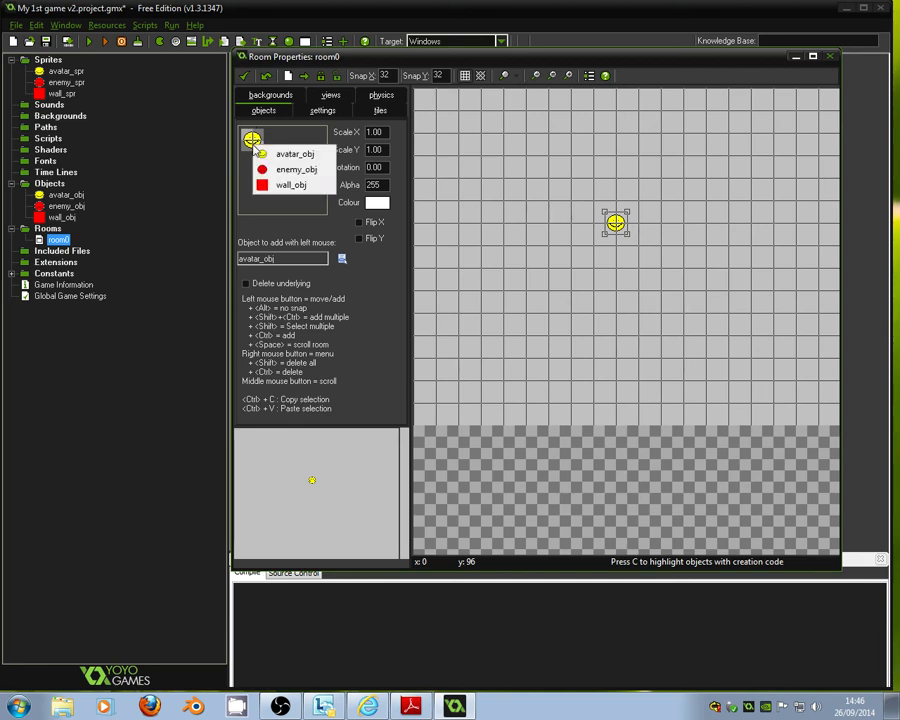
pyautogui.click(292, 169)
pyautogui.click(481, 133)
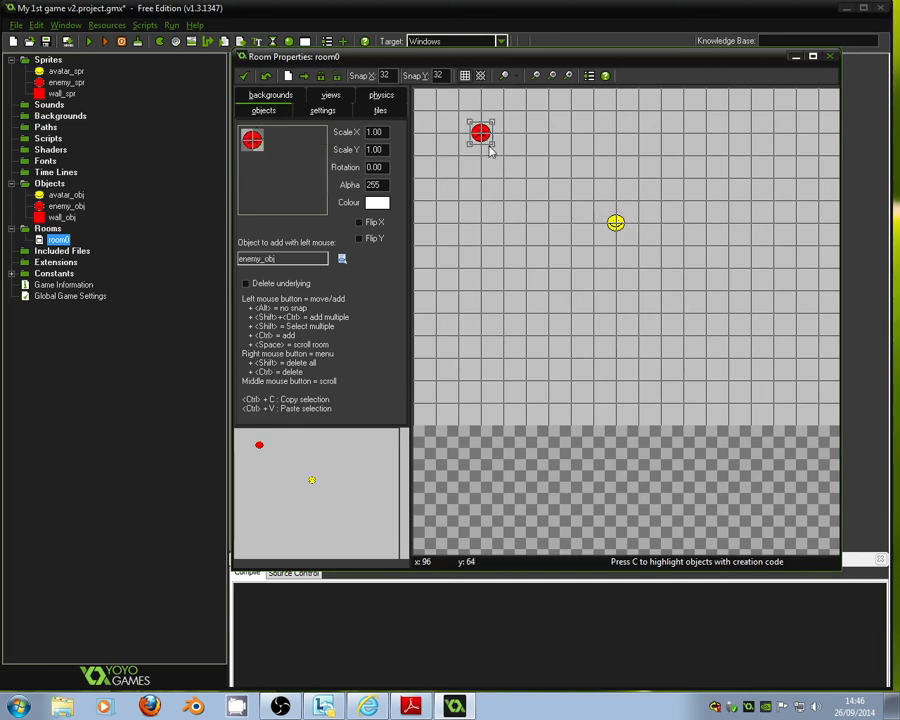
pyautogui.click(773, 336)
pyautogui.click(503, 336)
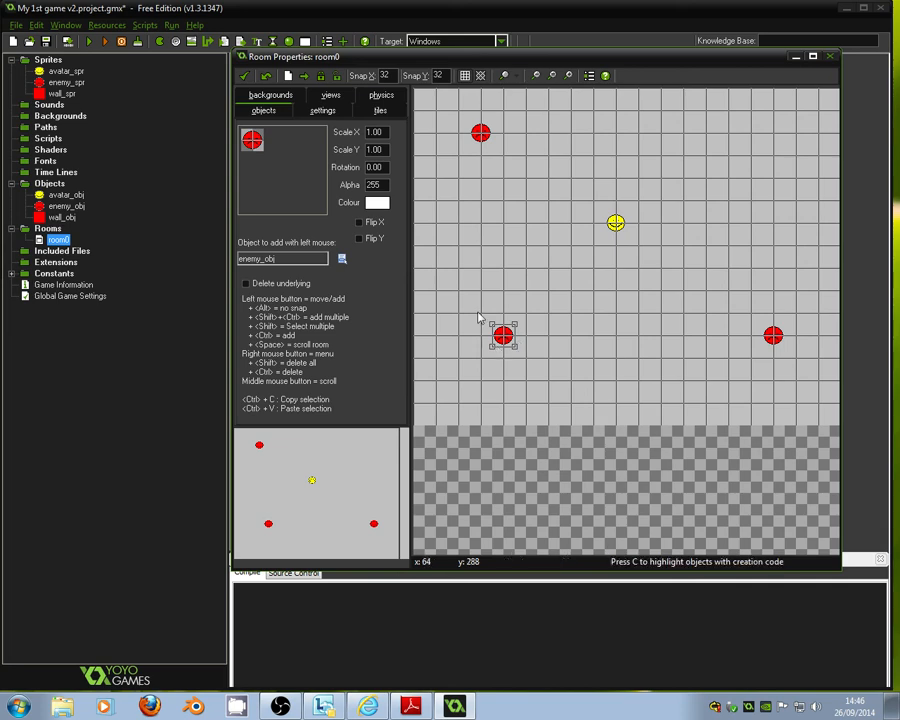
# Enclose the room with wall_obj blocks along all four edges, and accept it with the instances outside the room removed
pyautogui.click(253, 142)
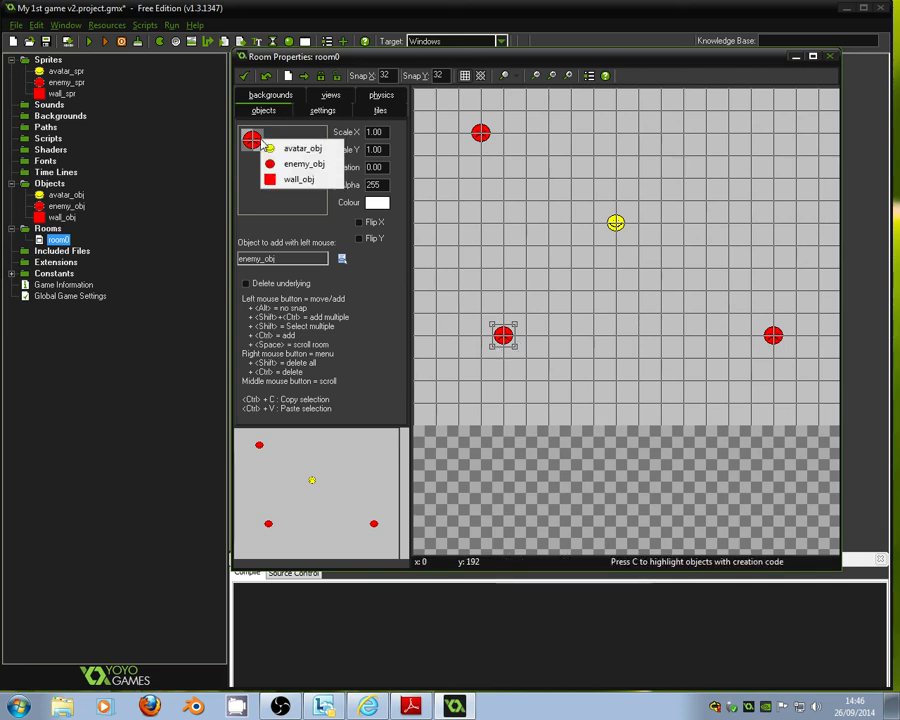
pyautogui.click(313, 180)
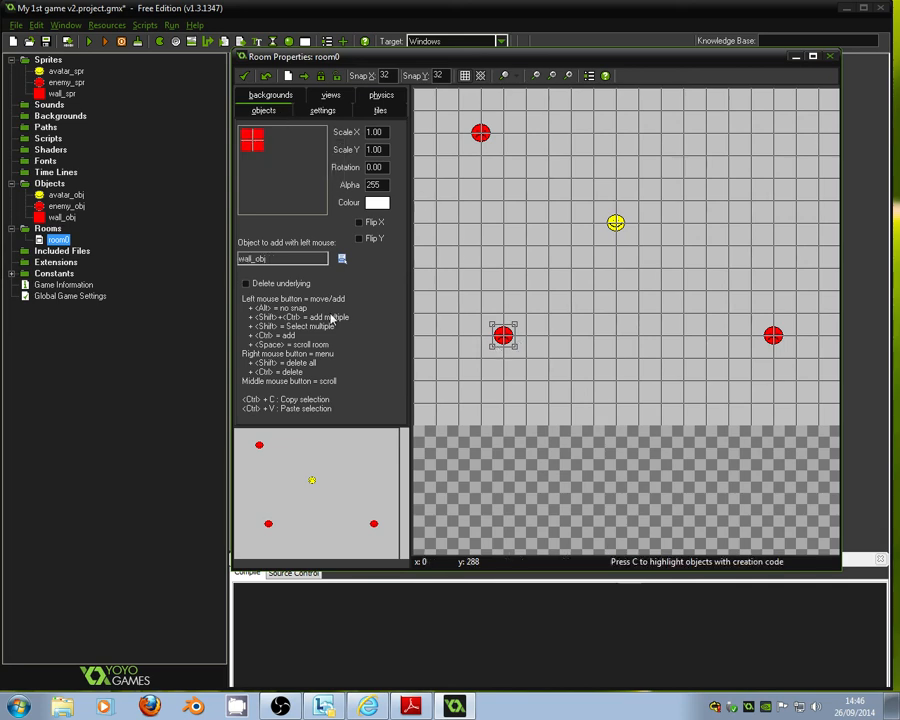
pyautogui.scroll(-1, 681, 329)
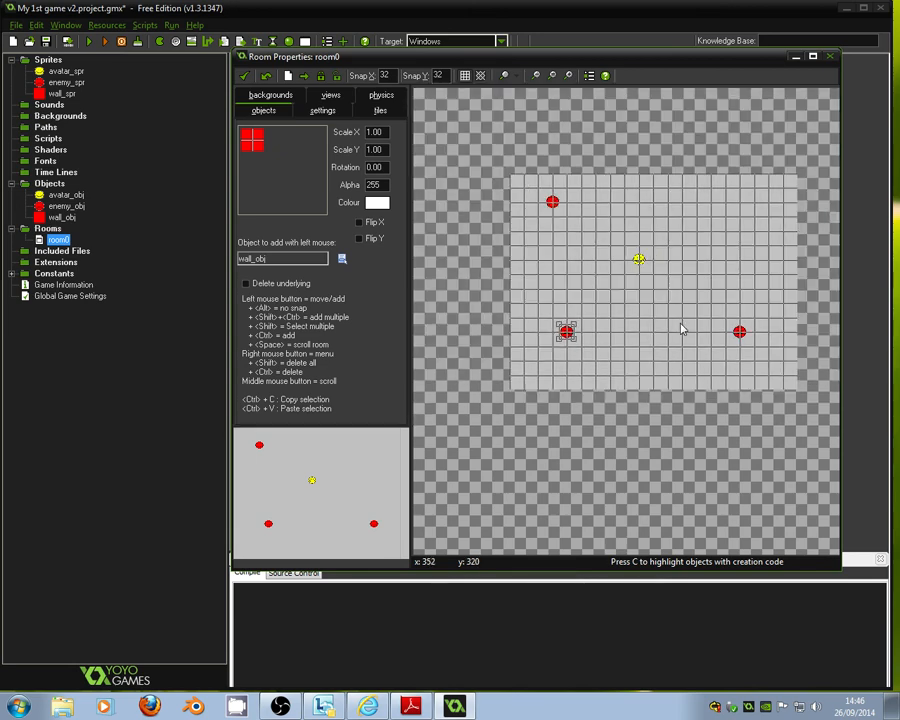
pyautogui.moveTo(681, 329); pyautogui.dragTo(636, 331, button='middle')
pyautogui.click(467, 387)
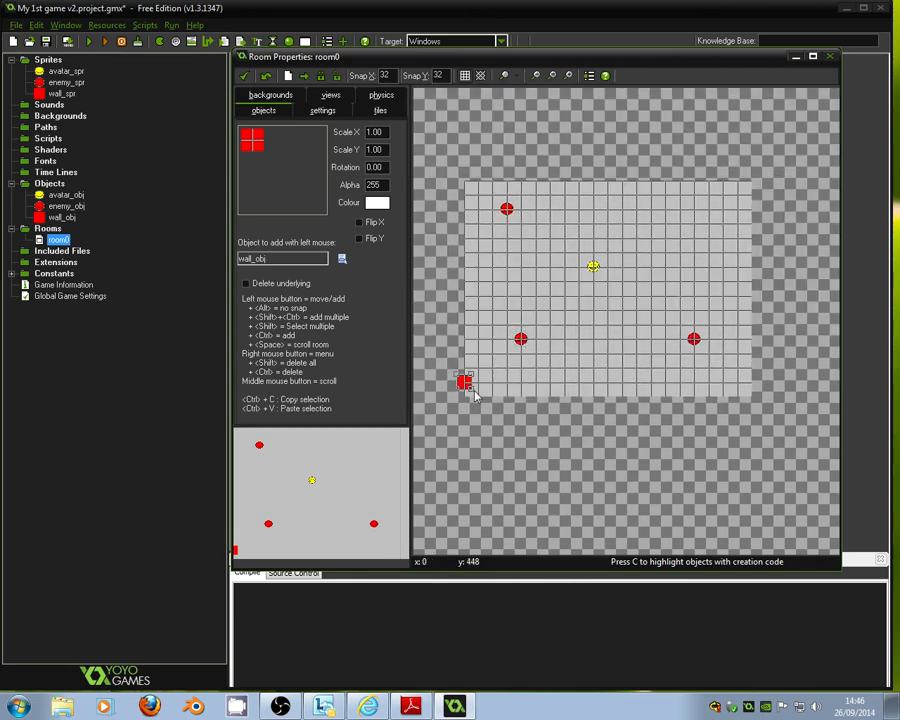
pyautogui.click(466, 356)
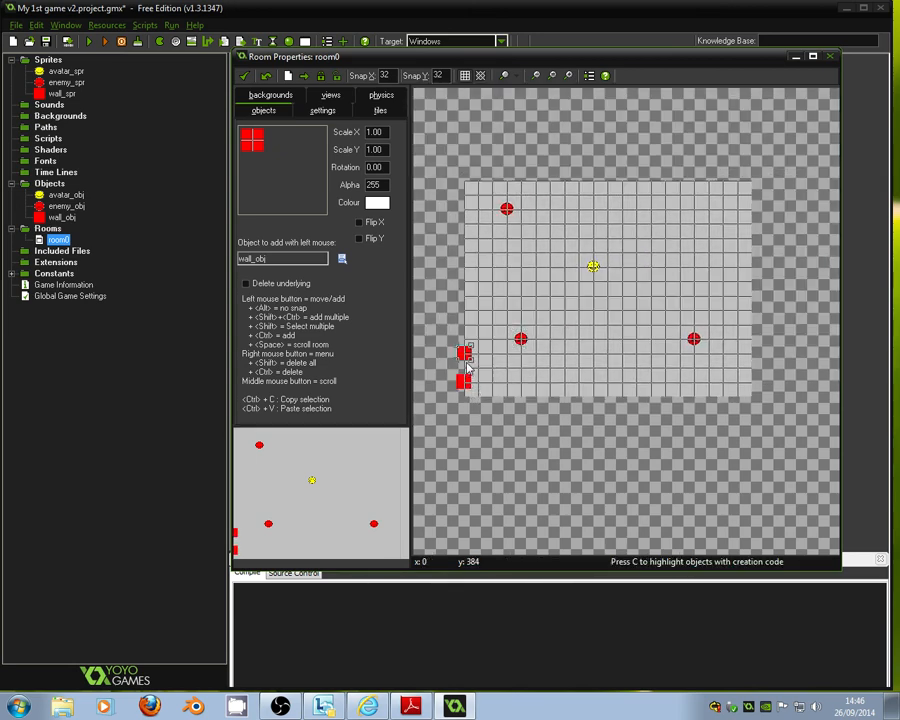
pyautogui.click(450, 370)
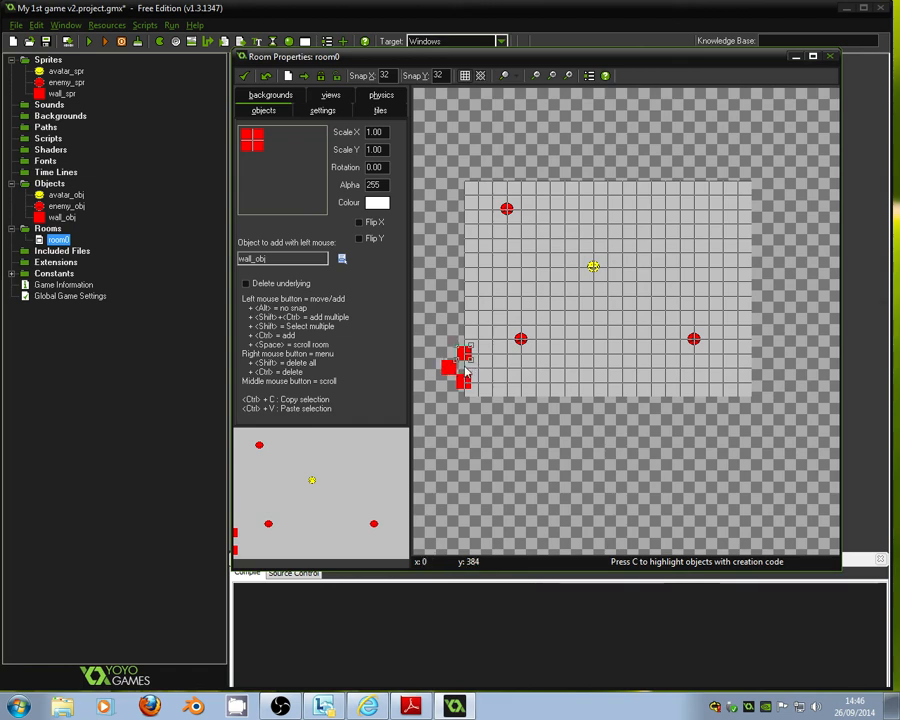
pyautogui.click(466, 374)
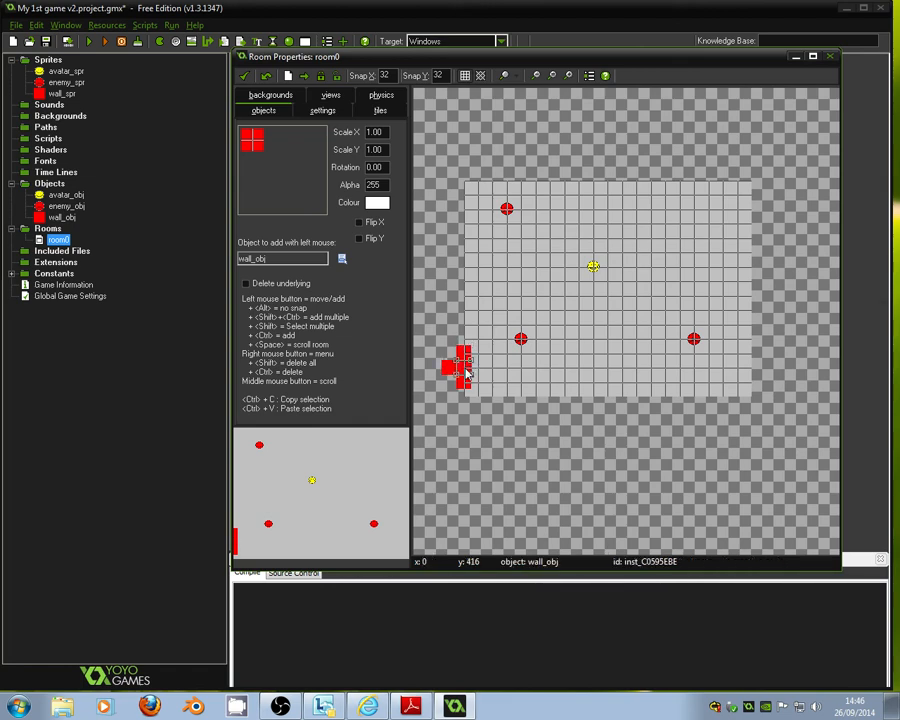
pyautogui.click(467, 346)
pyautogui.moveTo(467, 346)
pyautogui.mouseDown()
pyautogui.moveTo(466, 191)
pyautogui.moveTo(741, 183)
pyautogui.moveTo(754, 340)
pyautogui.moveTo(740, 372)
pyautogui.moveTo(745, 311)
pyautogui.moveTo(740, 400)
pyautogui.moveTo(470, 403)
pyautogui.mouseUp()
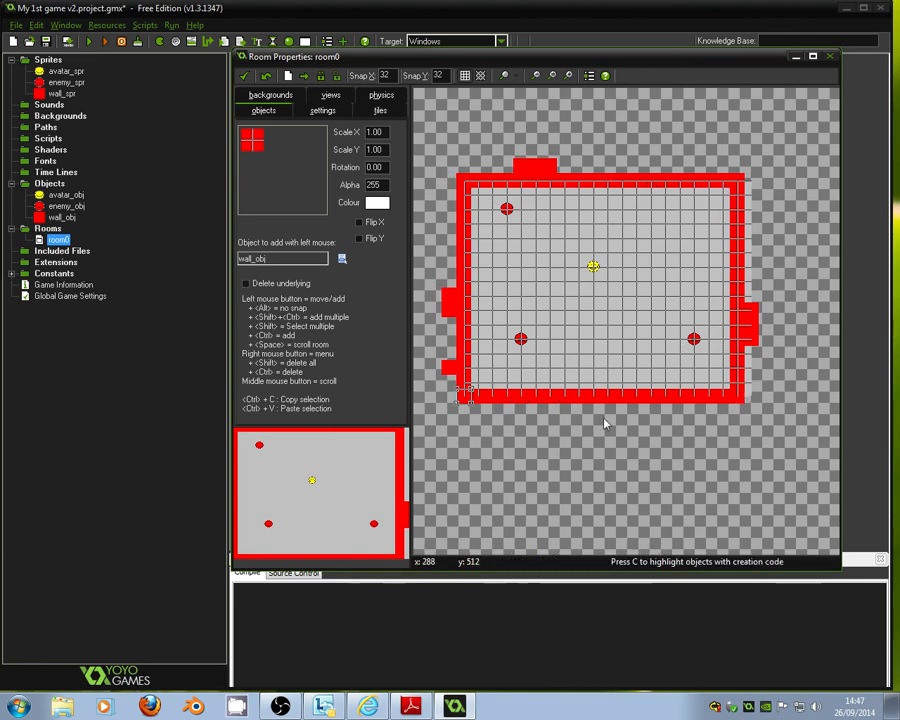
pyautogui.click(245, 78)
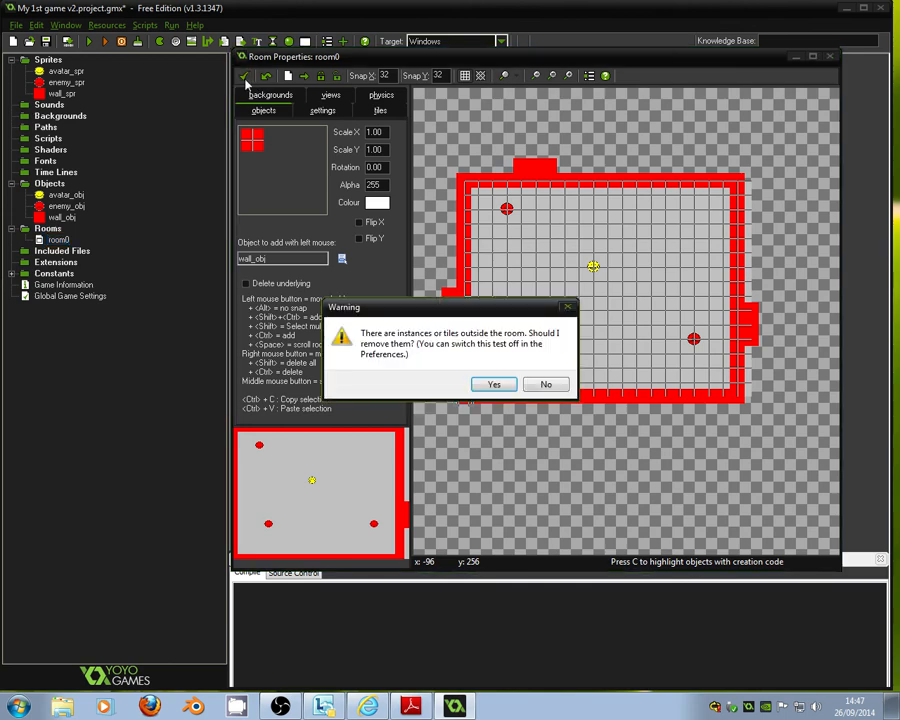
pyautogui.click(496, 385)
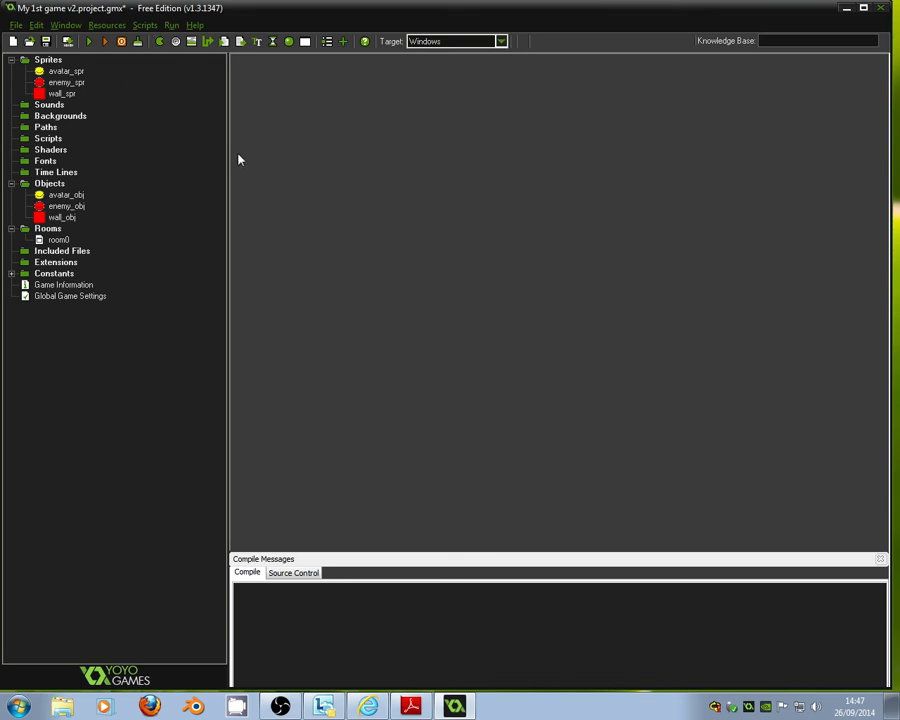
# Run the game, steer the avatar in all directions to test movement and wall bouncing, and close the game window
pyautogui.click(89, 44)
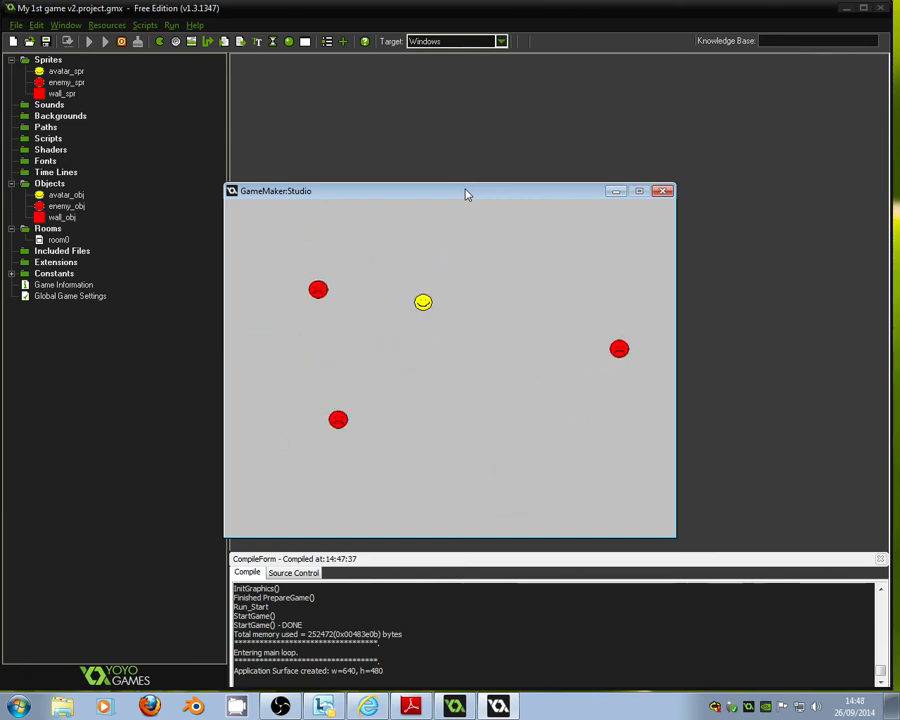
pyautogui.press('Left')
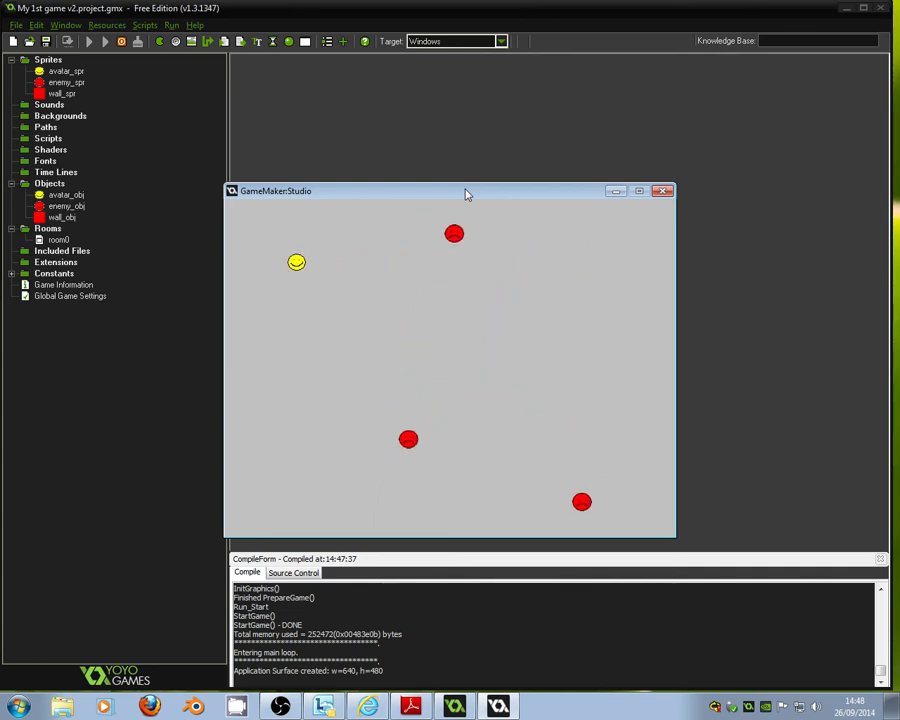
pyautogui.press('Right')
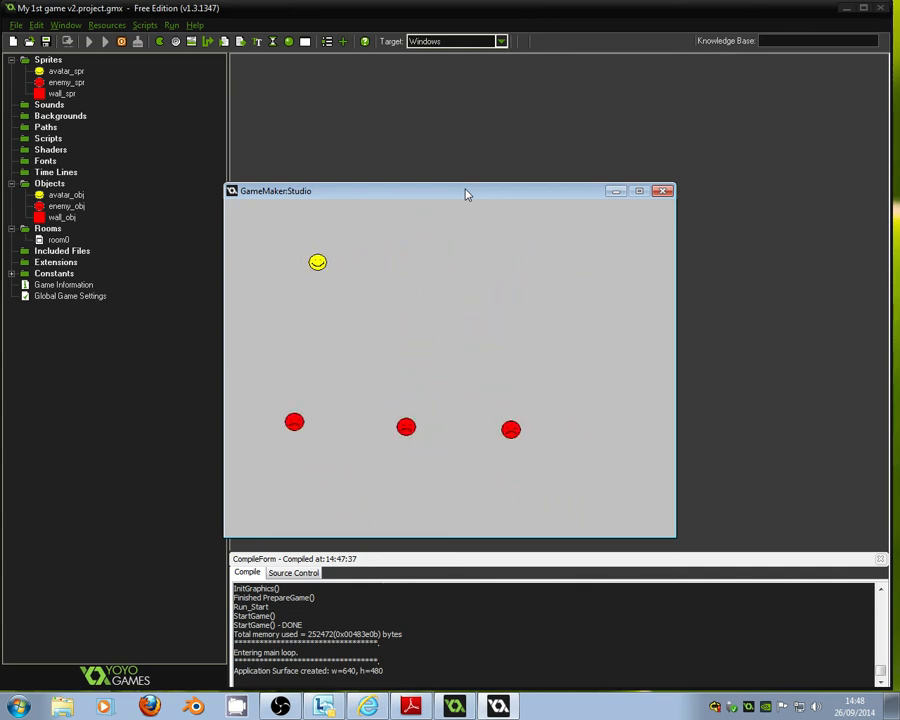
pyautogui.press('Down')
pyautogui.press('Right')
pyautogui.press('Down')
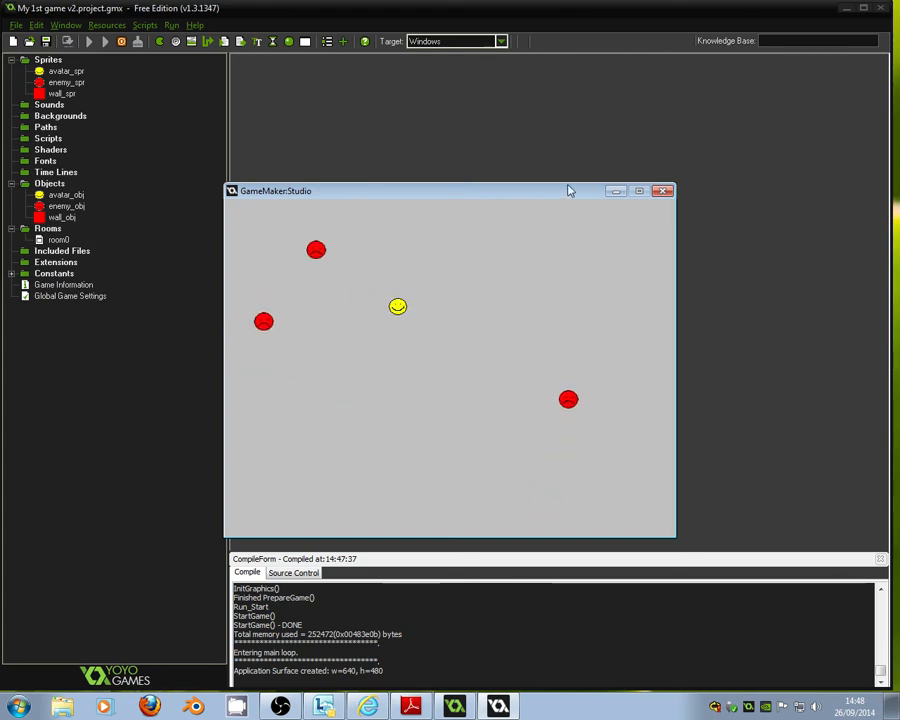
pyautogui.press('Left')
pyautogui.press('Right')
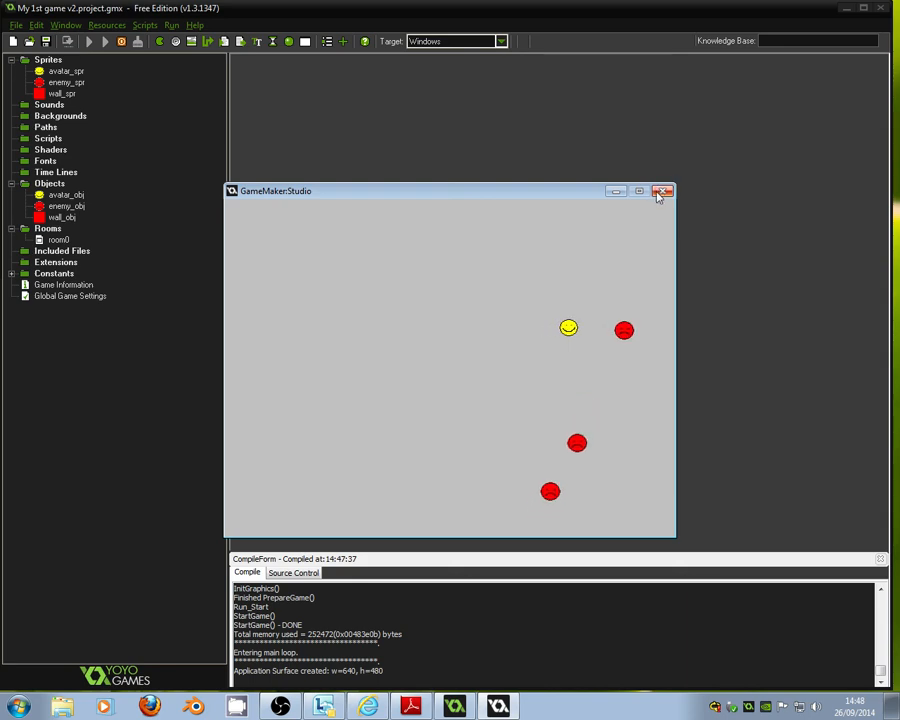
pyautogui.press('Left')
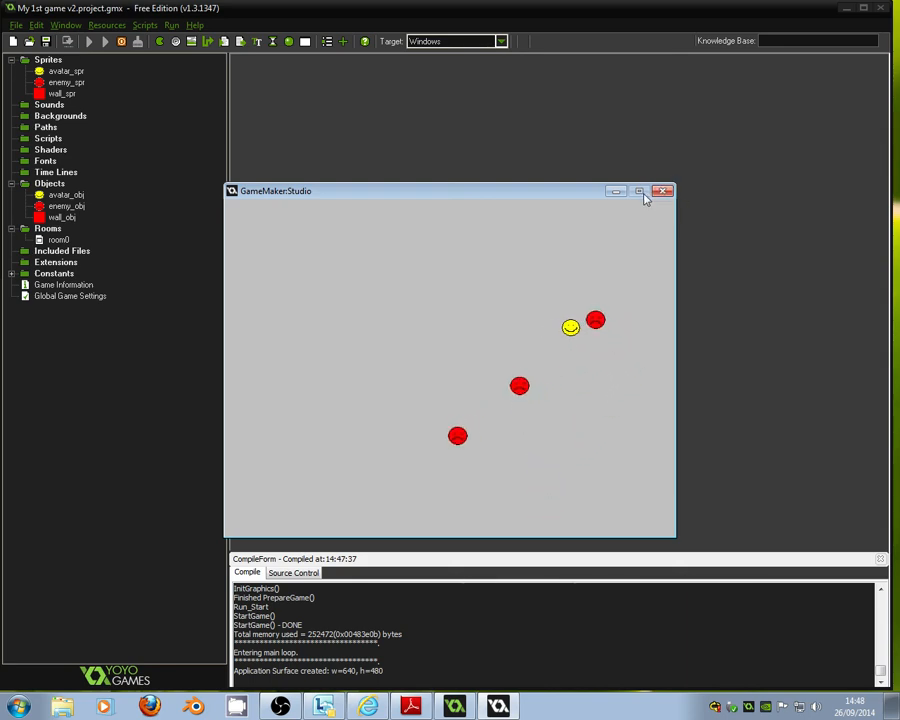
pyautogui.press('Down')
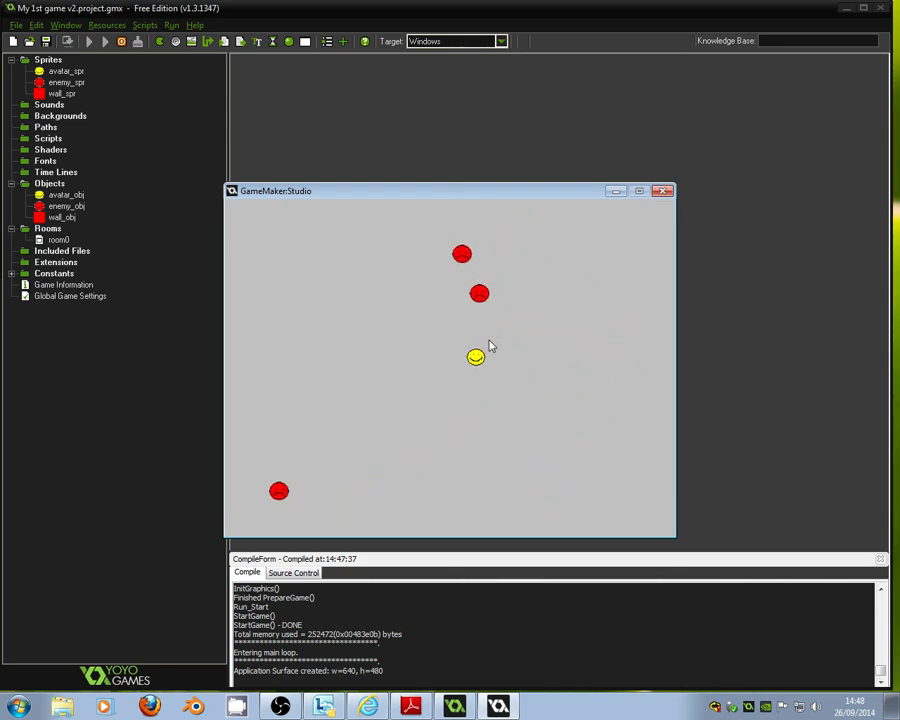
pyautogui.press('Up')
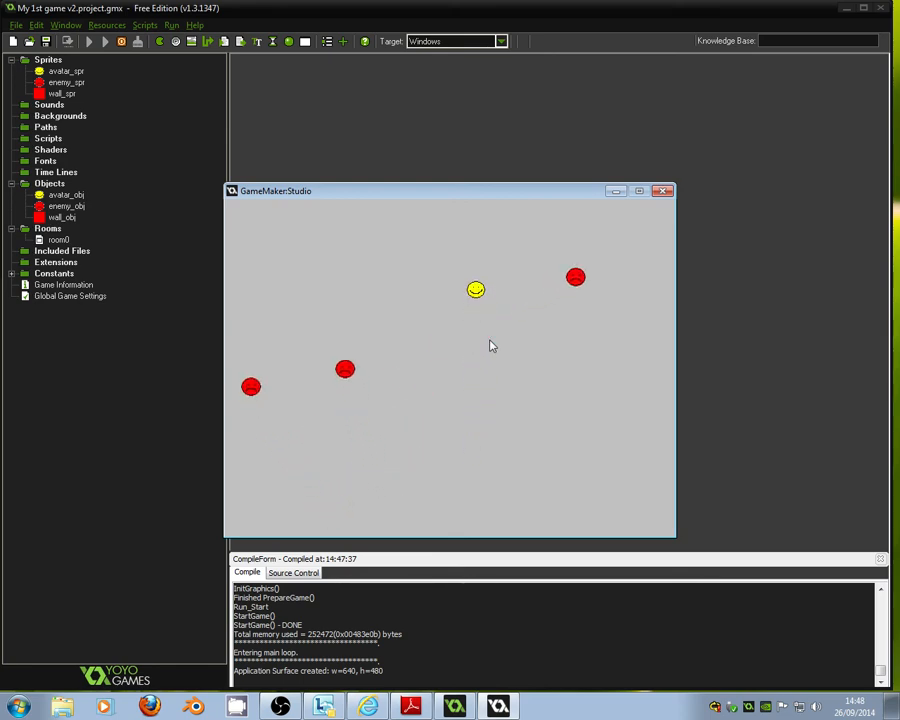
pyautogui.press('Down')
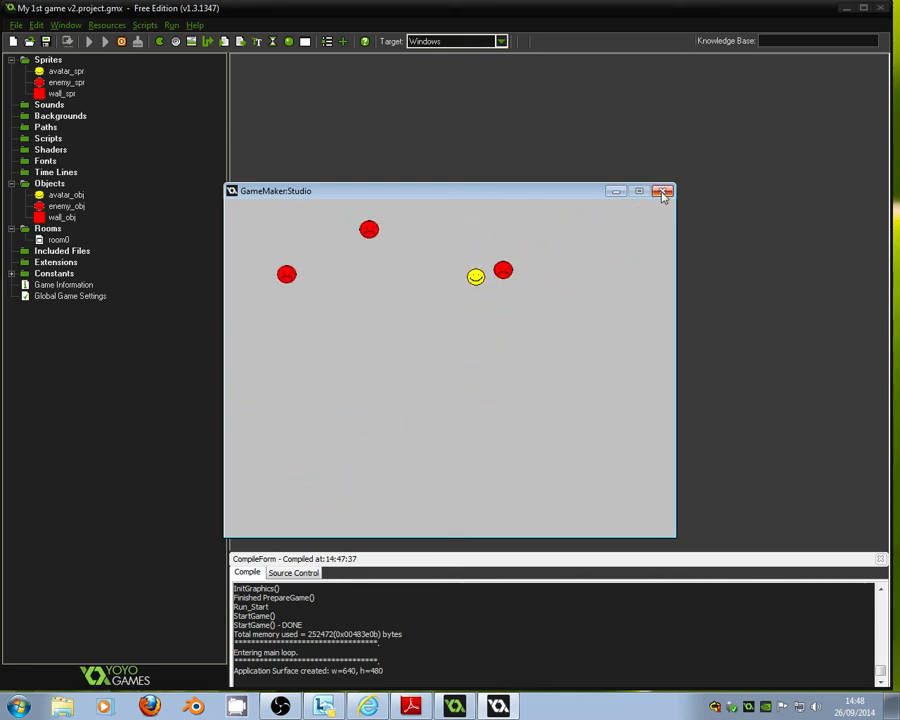
pyautogui.click(663, 192)
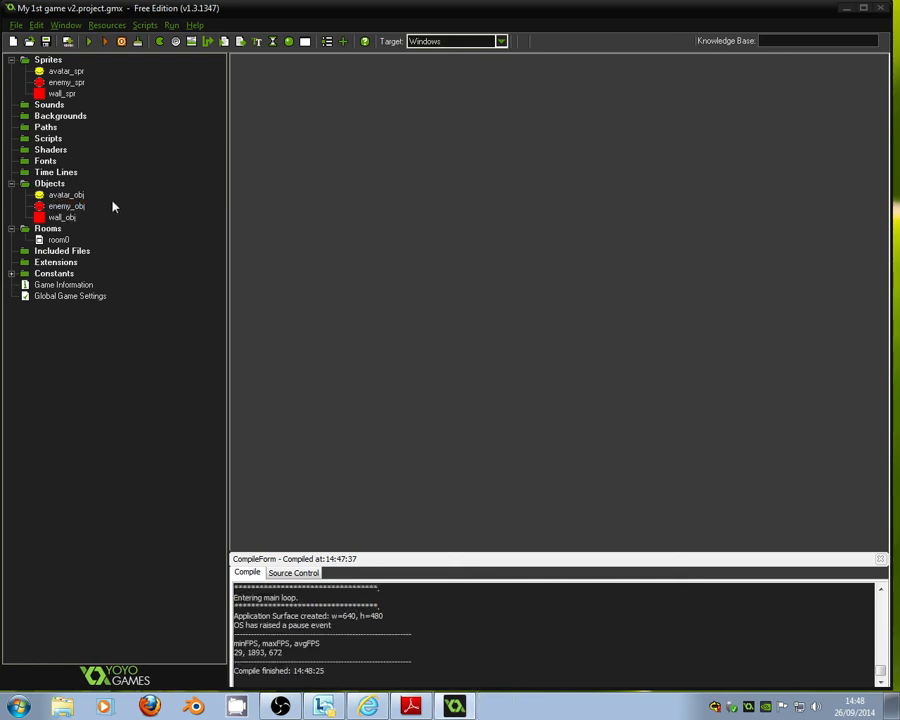
# Add a no-key keyboard event to avatar_obj with a Move Fixed action that stops movement, at speed 0
pyautogui.doubleClick(66, 194)
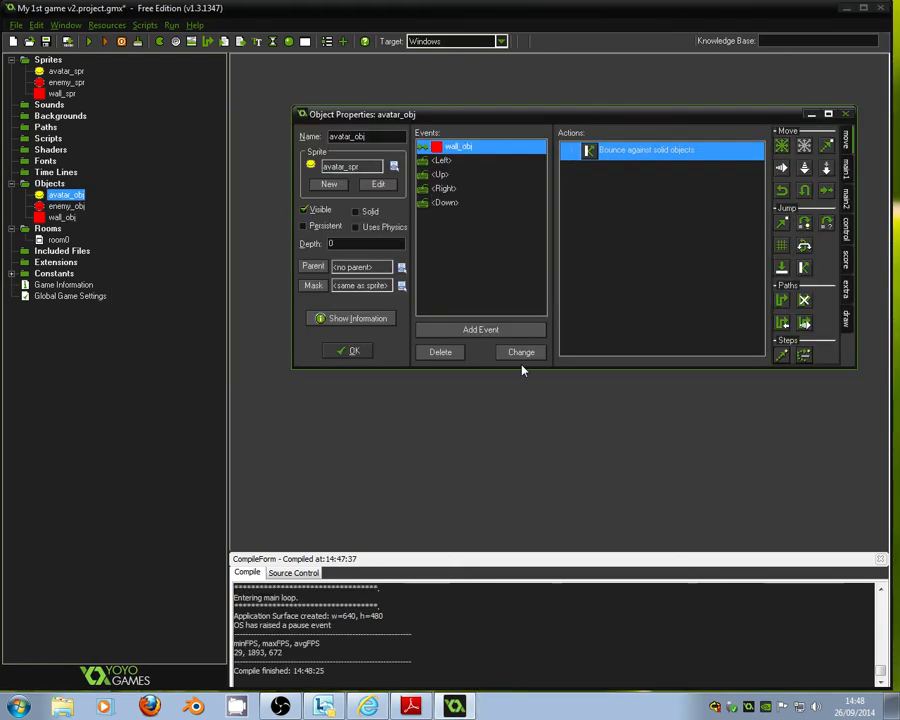
pyautogui.click(450, 163)
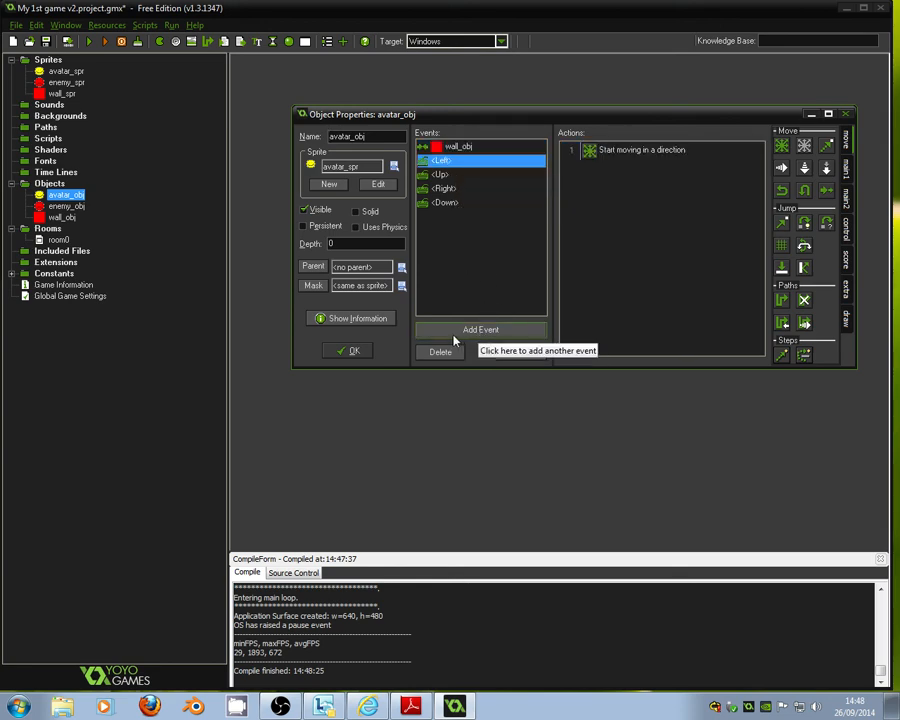
pyautogui.click(484, 339)
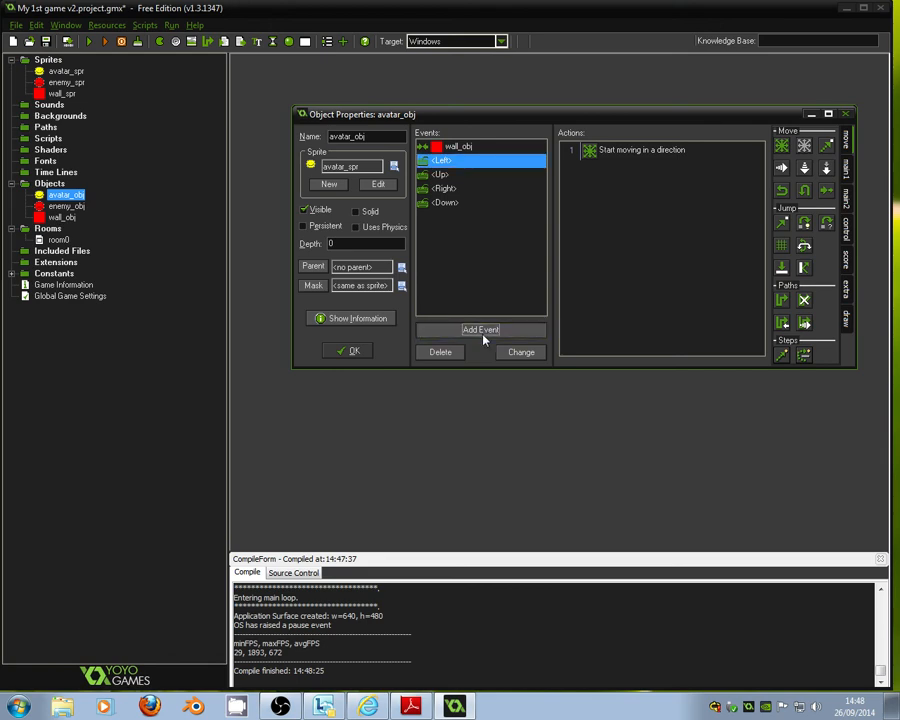
pyautogui.click(424, 392)
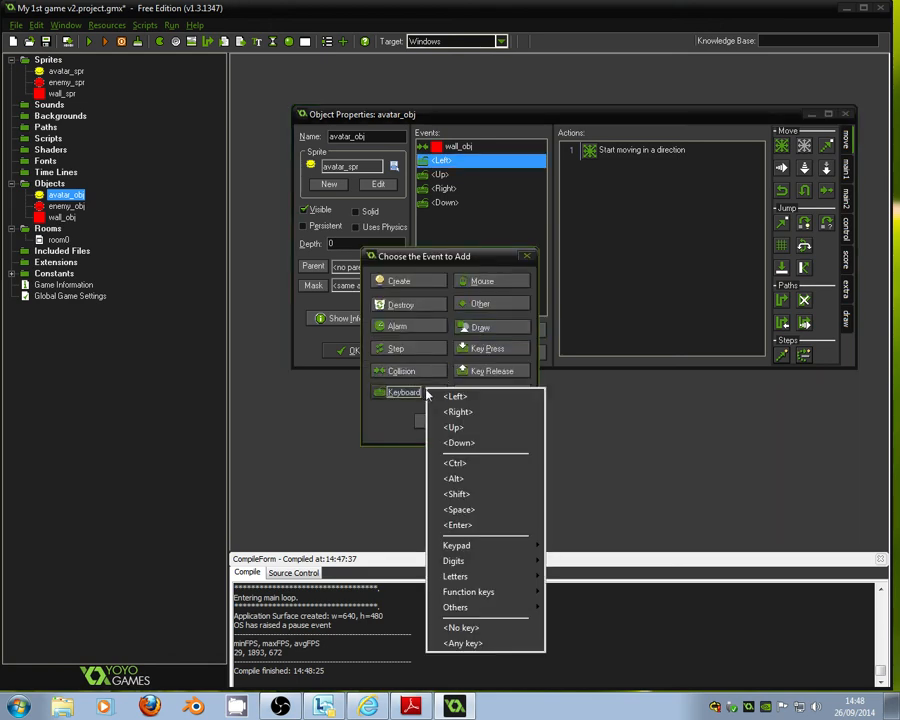
pyautogui.click(488, 628)
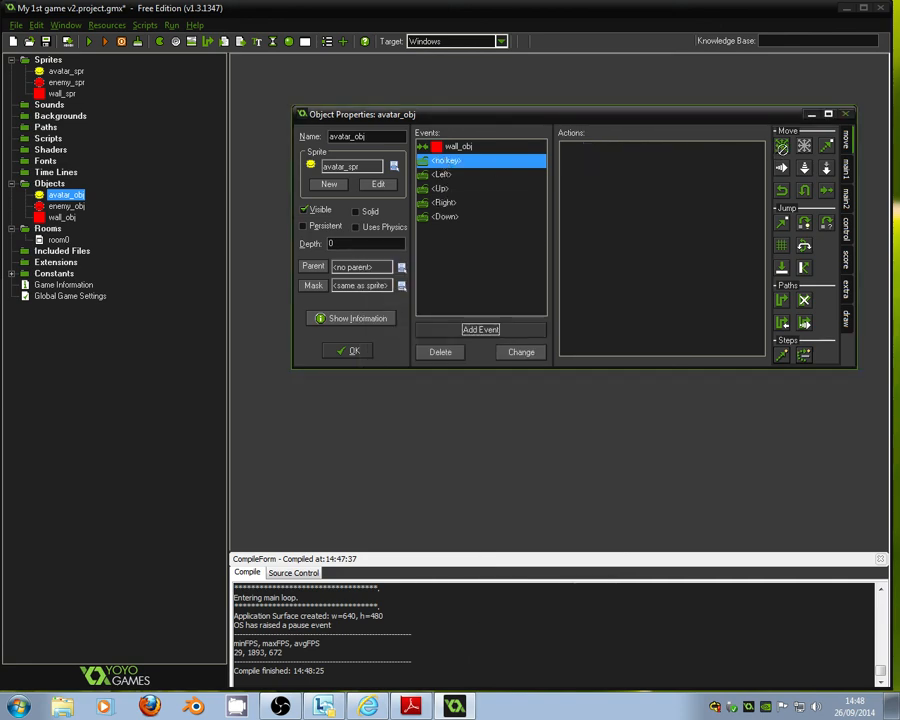
pyautogui.moveTo(782, 146); pyautogui.dragTo(623, 188)
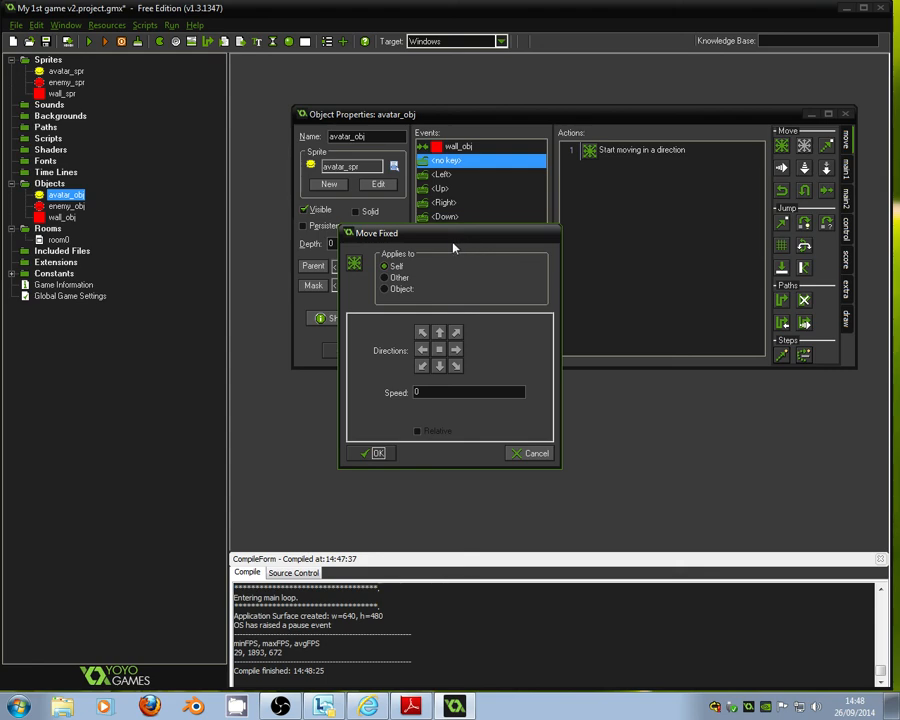
pyautogui.click(439, 349)
pyautogui.click(376, 453)
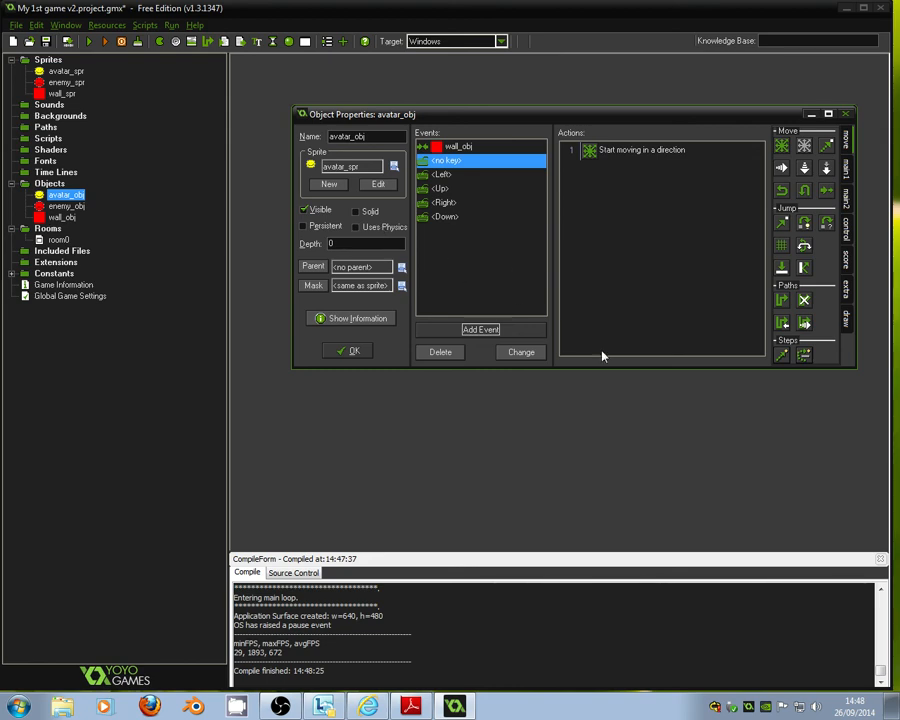
# Add a collision event with enemy_obj to avatar_obj that ends the game, and accept the object's properties
pyautogui.click(489, 334)
pyautogui.click(423, 371)
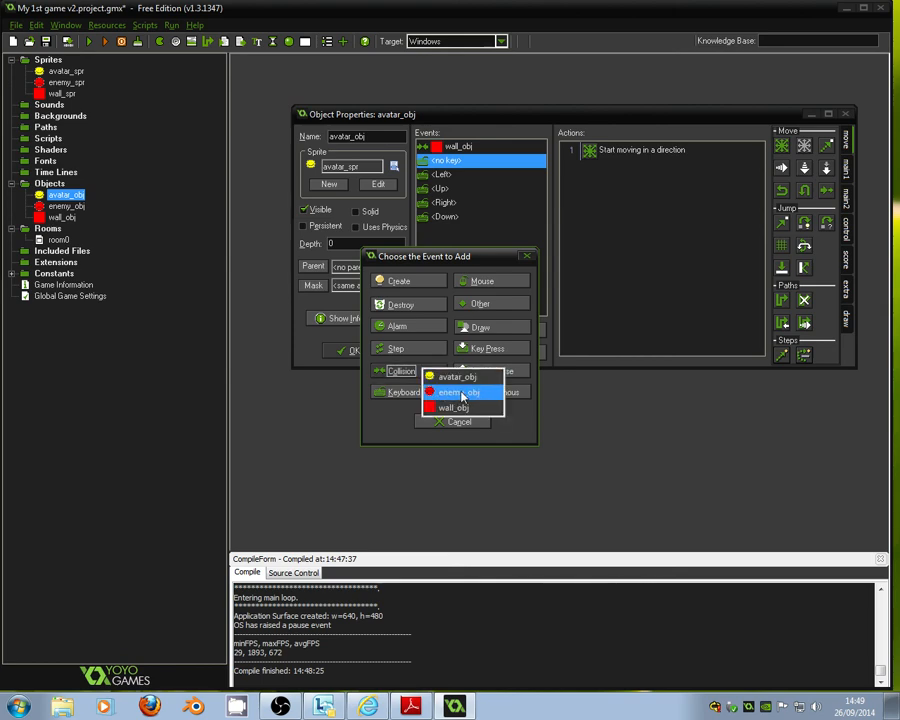
pyautogui.click(460, 393)
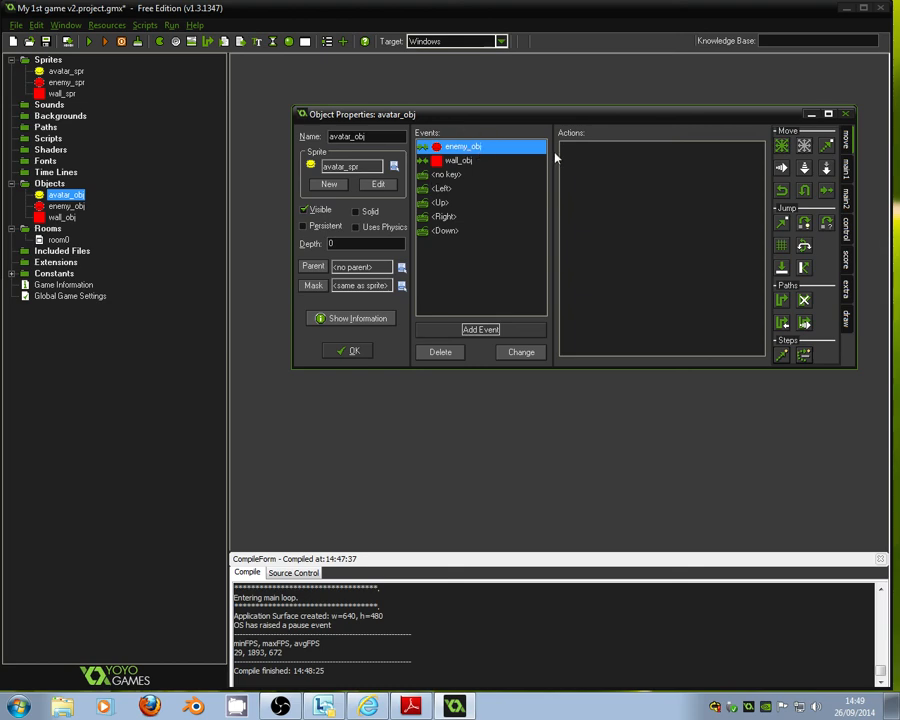
pyautogui.click(847, 168)
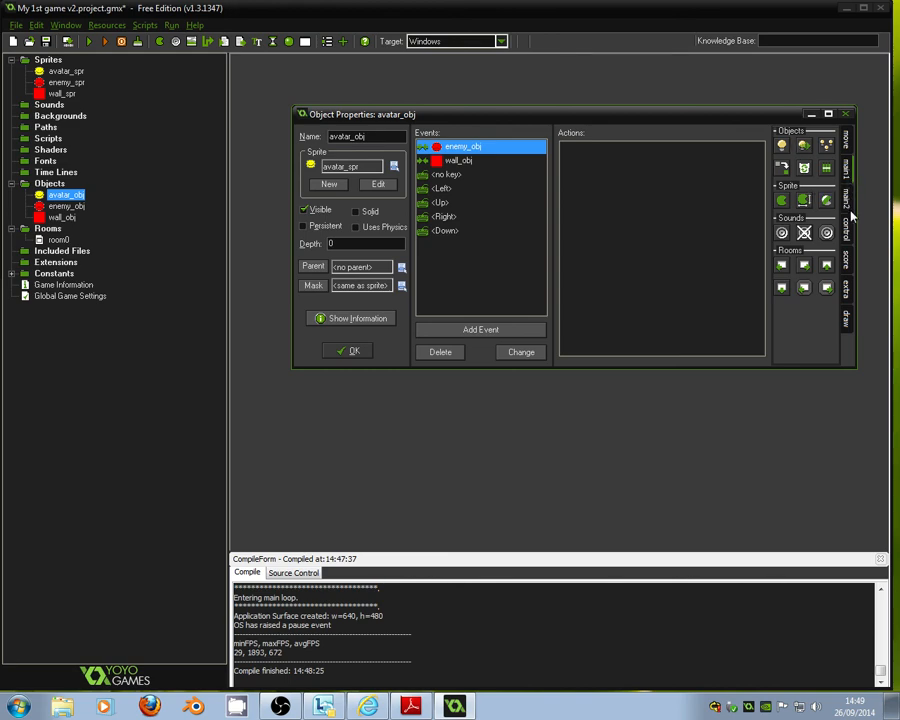
pyautogui.click(847, 198)
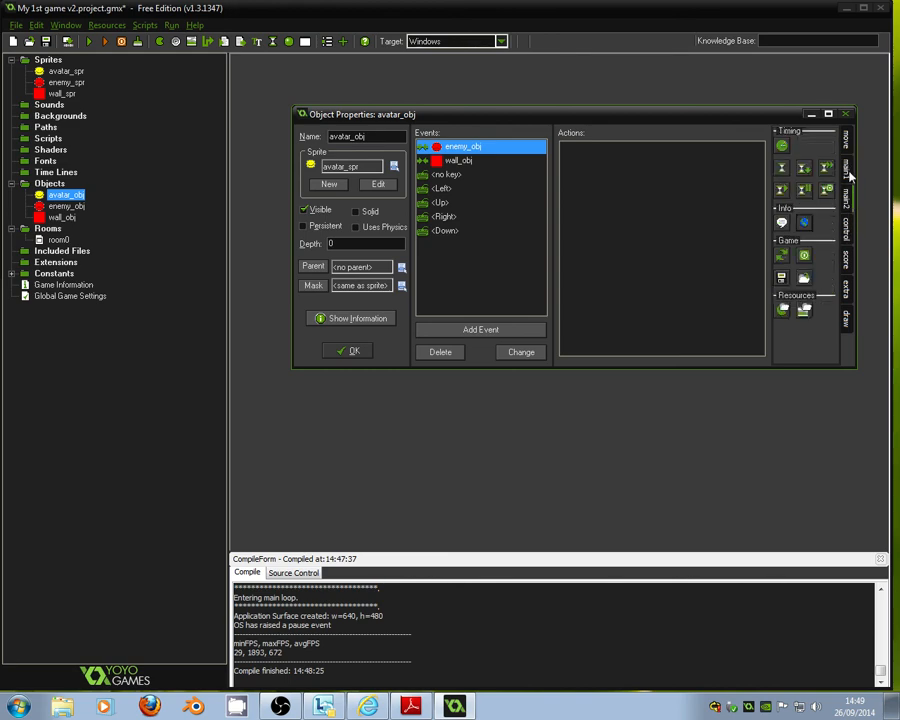
pyautogui.click(846, 229)
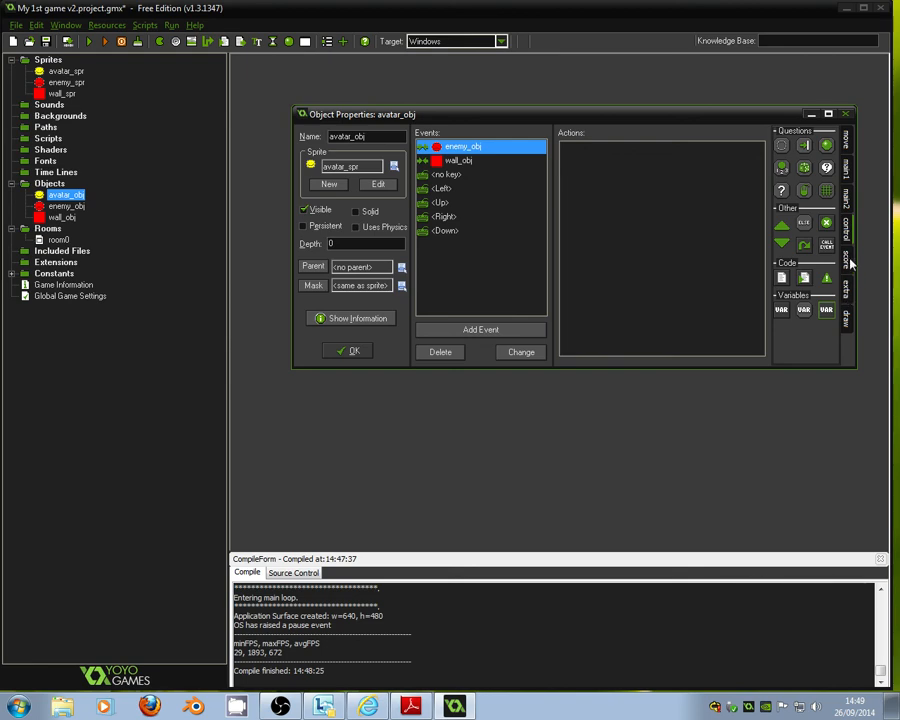
pyautogui.click(847, 260)
pyautogui.click(846, 288)
pyautogui.click(846, 318)
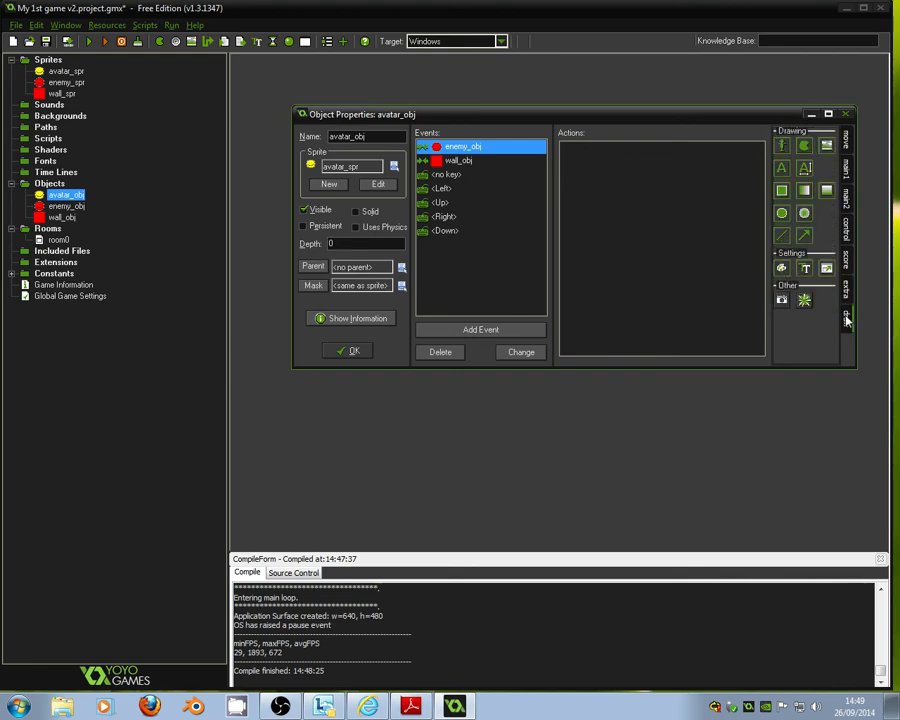
pyautogui.click(848, 166)
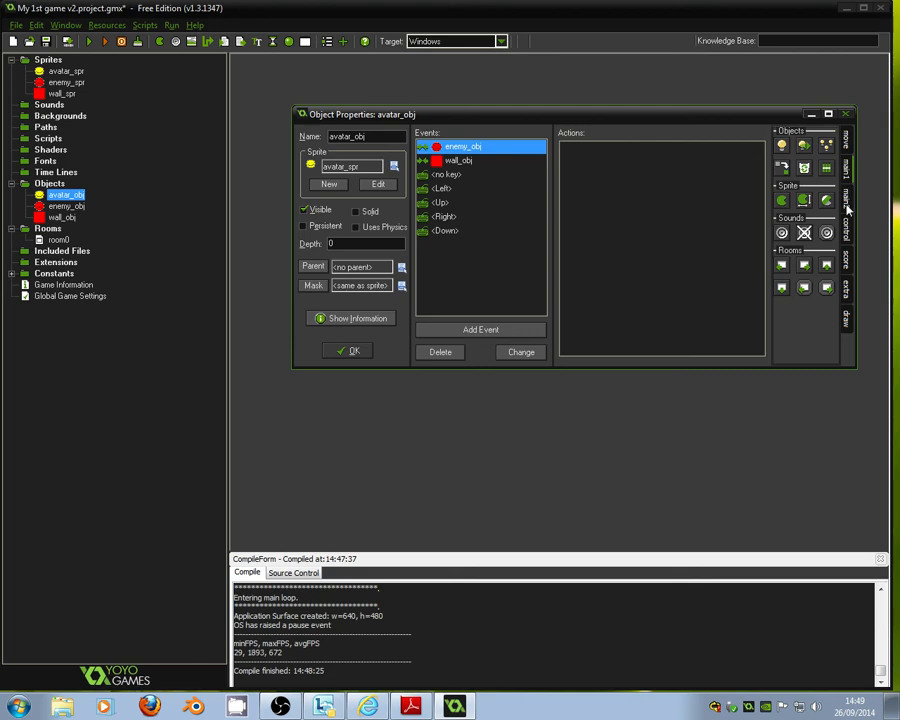
pyautogui.click(846, 200)
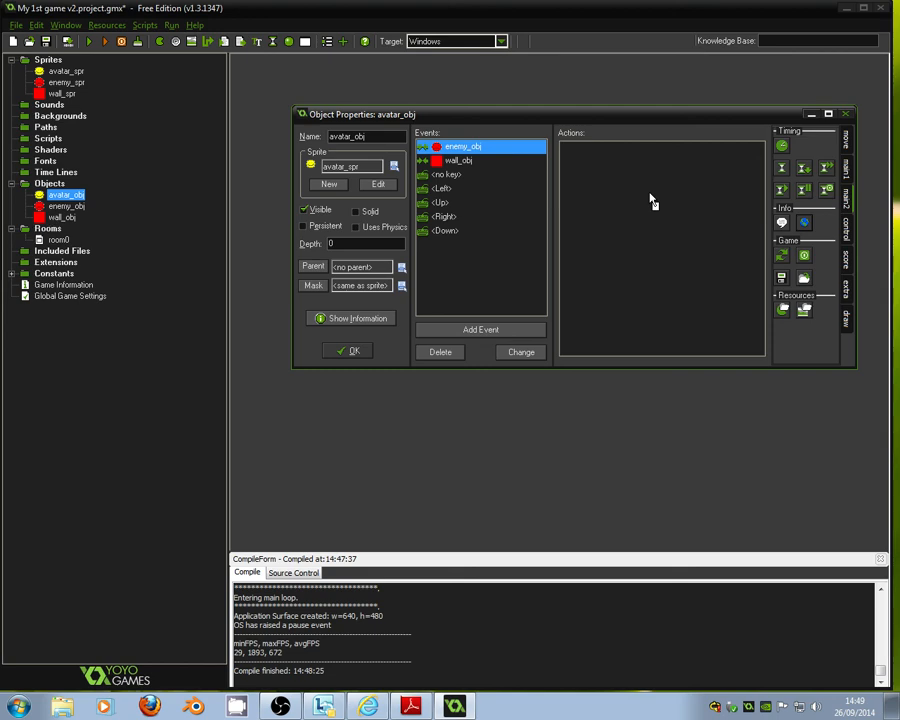
pyautogui.moveTo(650, 202); pyautogui.dragTo(596, 194)
pyautogui.click(355, 352)
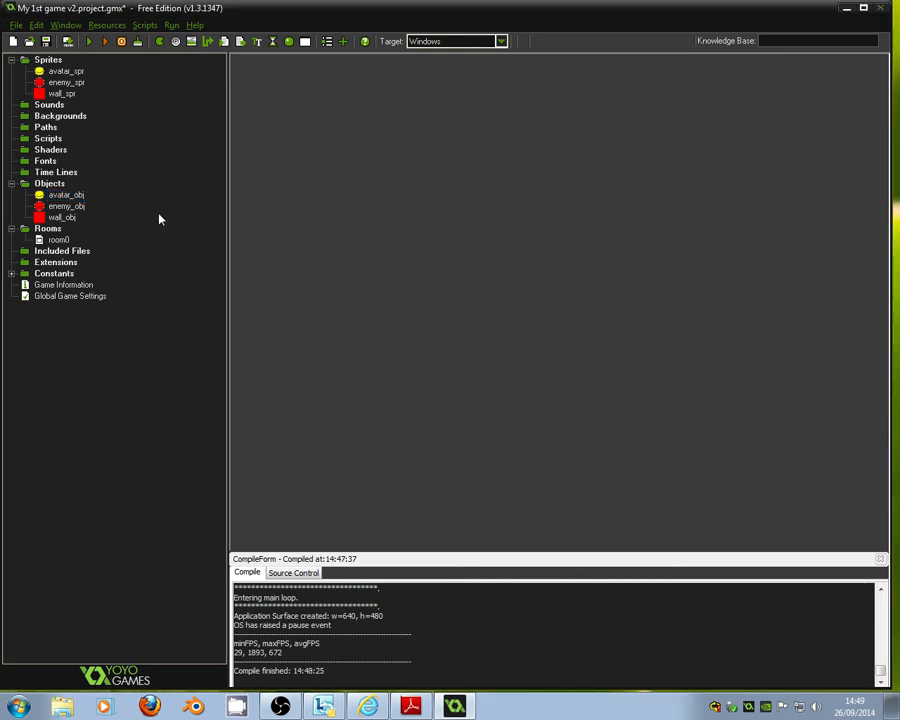
# Run the game and steer the avatar in all directions among the enemies to test stopping and enemy collision, then end the game
pyautogui.click(90, 44)
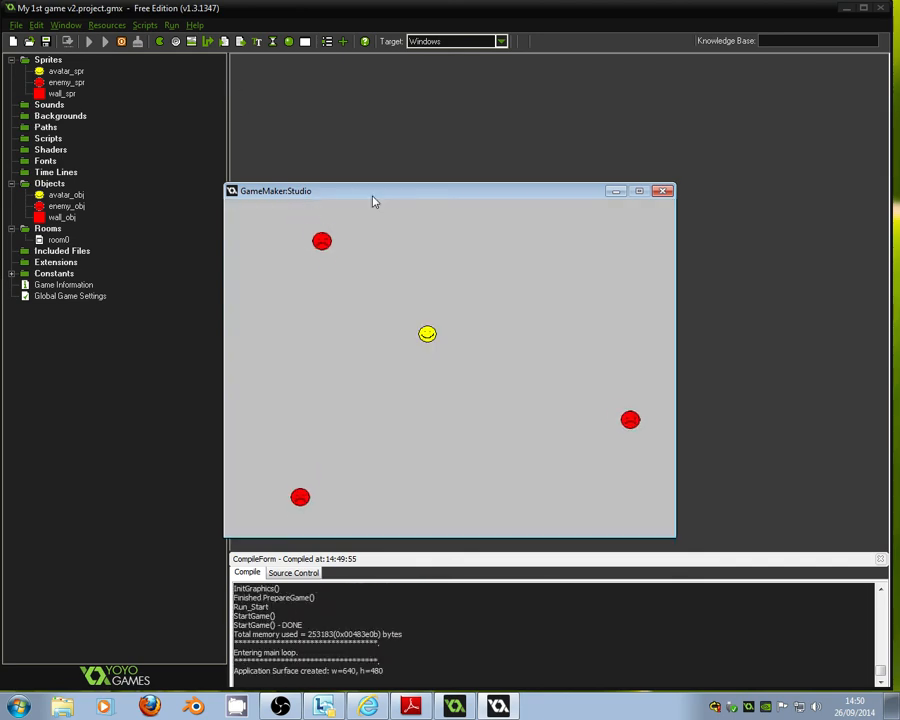
pyautogui.press('Up')
pyautogui.press('Right')
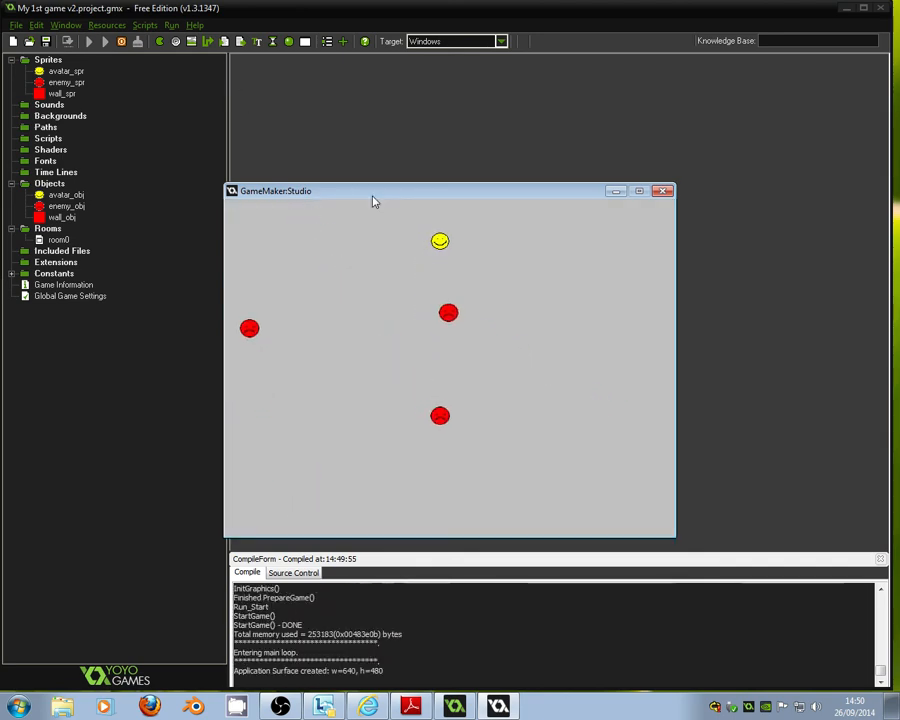
pyautogui.press('Down')
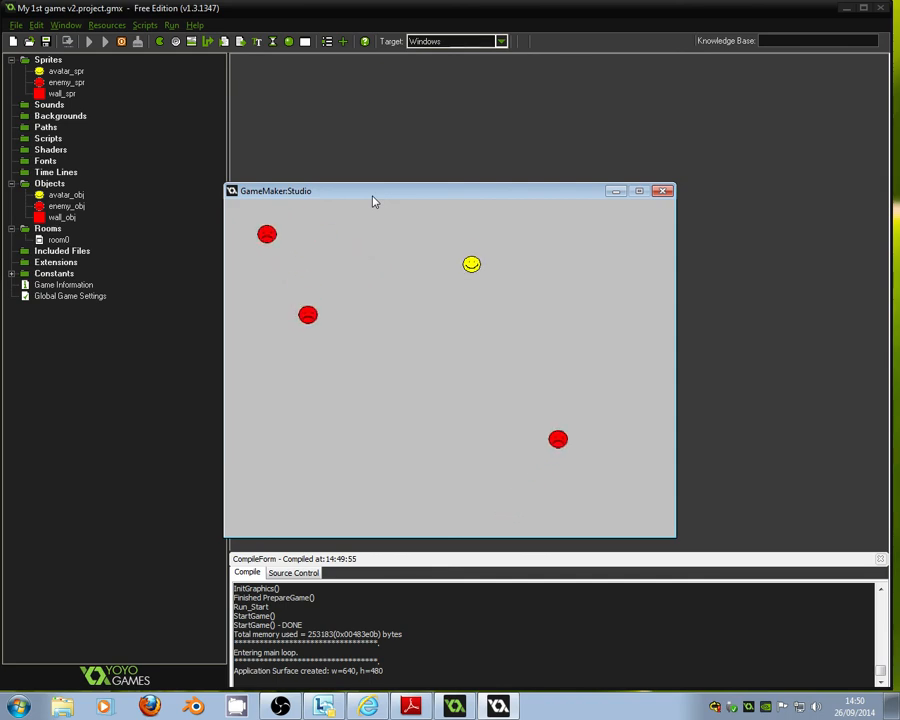
pyautogui.press('Left')
pyautogui.press('Down')
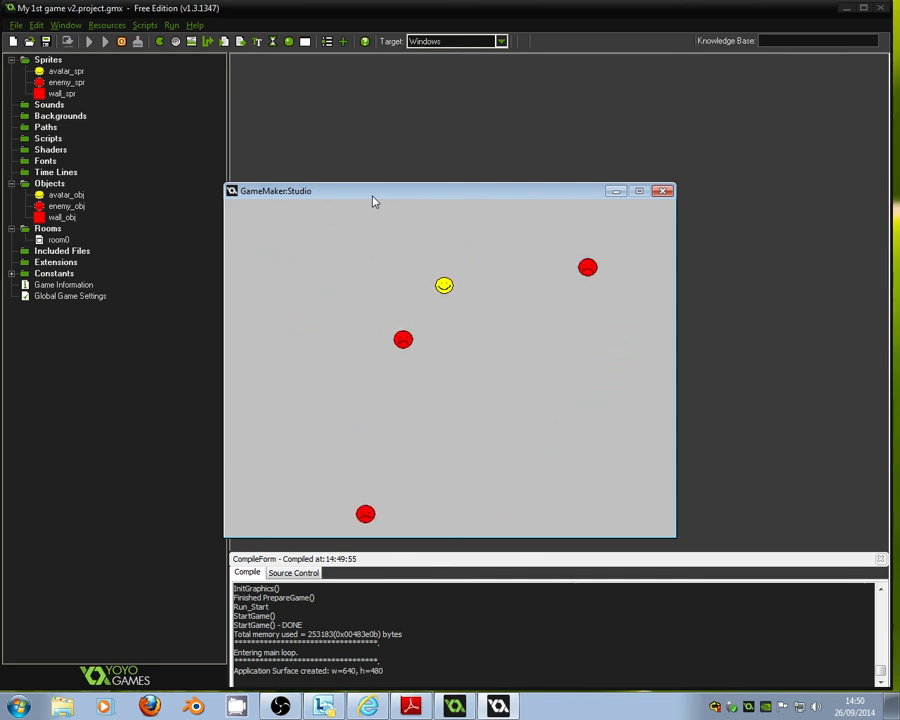
pyautogui.press('Left')
pyautogui.press('Down')
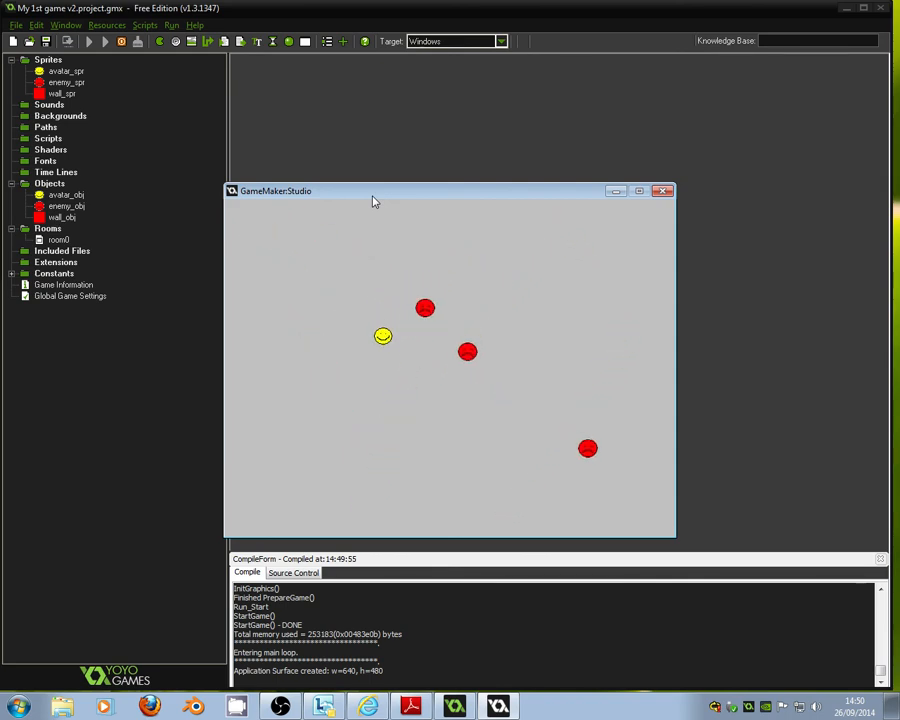
pyautogui.press('Right')
pyautogui.press('Left')
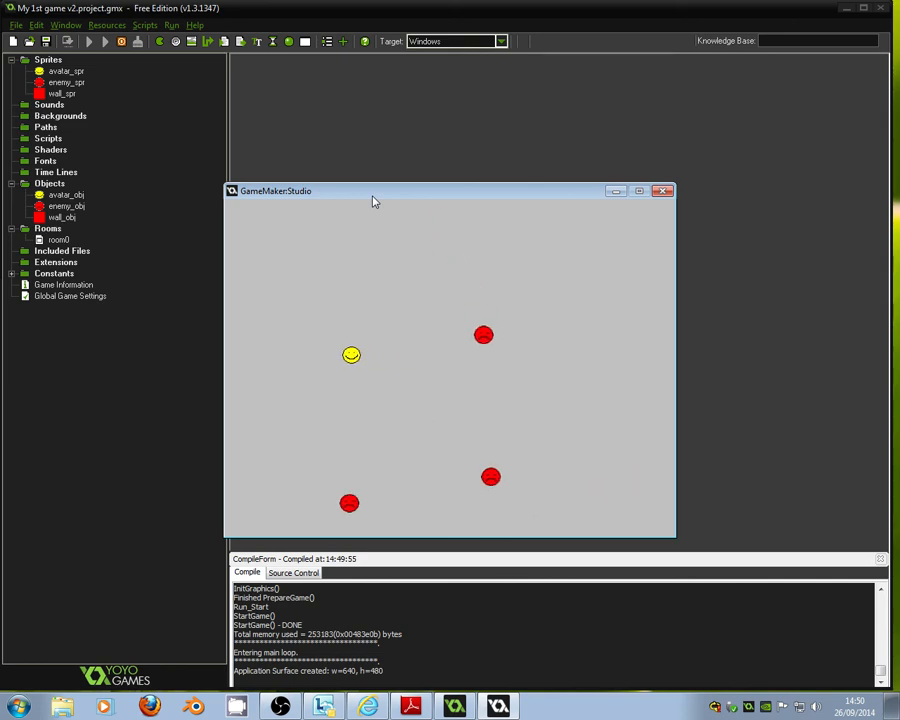
pyautogui.press('Right')
pyautogui.press('Down')
pyautogui.press('Escape')
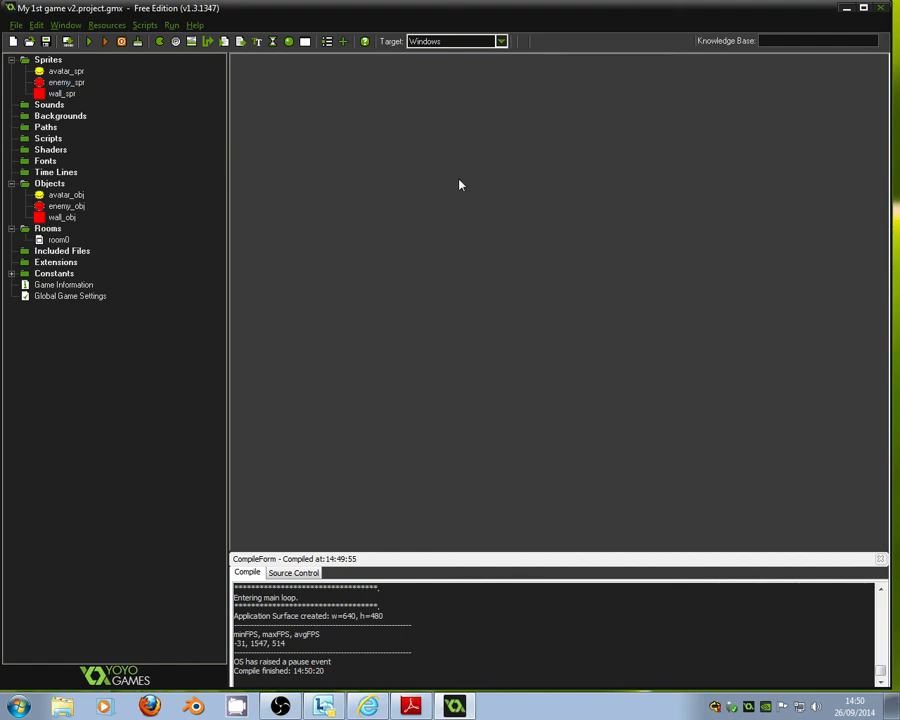
# Review the actions assigned to avatar_obj's wall collision, no-key and arrow-key events, and enemy_obj's Create event
pyautogui.click(47, 60)
pyautogui.click(55, 184)
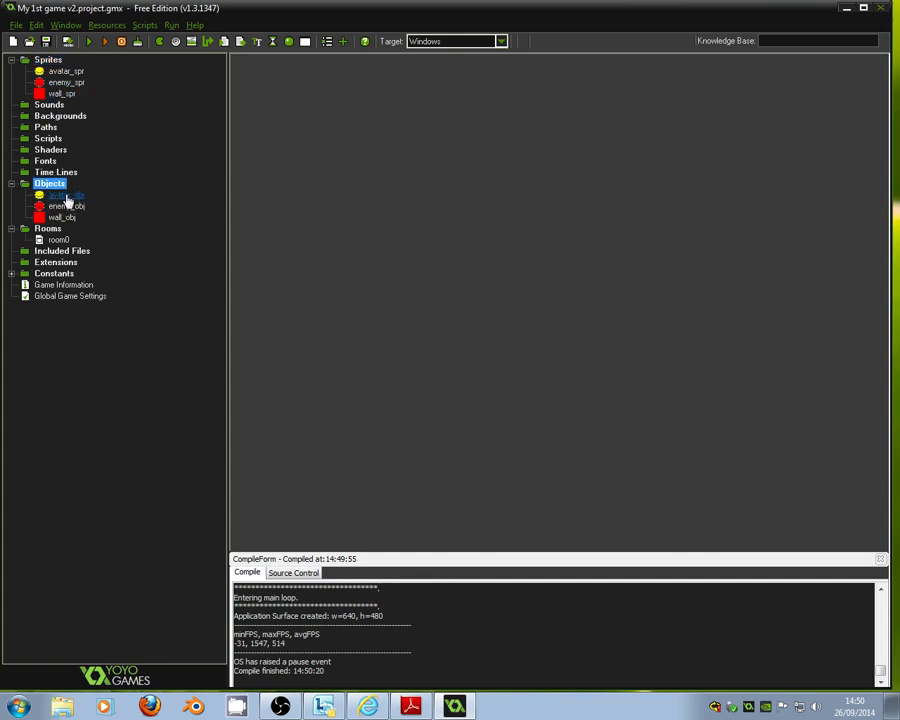
pyautogui.doubleClick(66, 197)
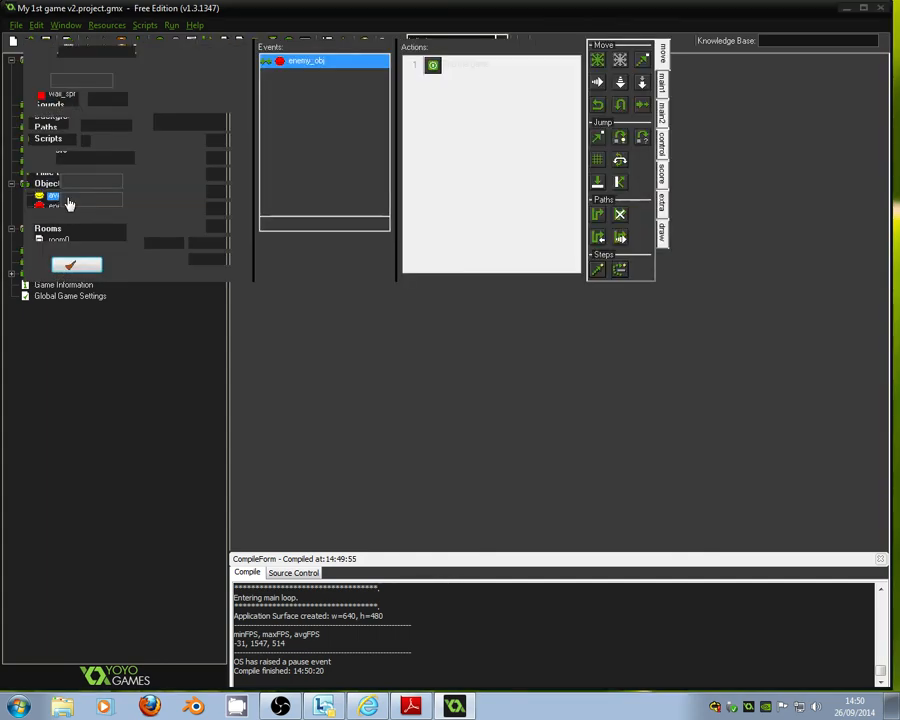
pyautogui.click(441, 188)
pyautogui.click(441, 202)
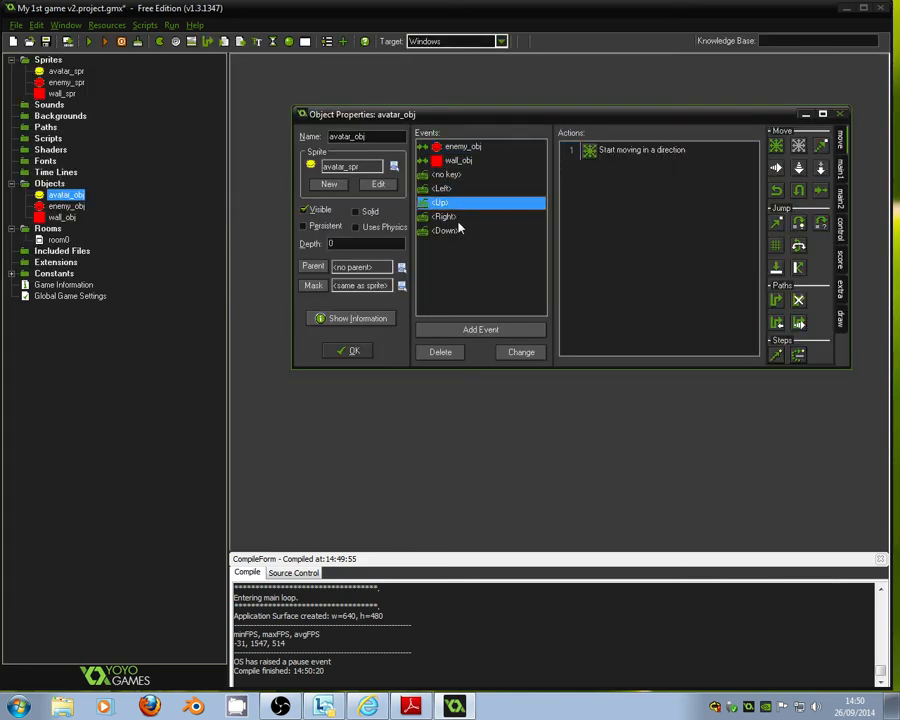
pyautogui.click(448, 231)
pyautogui.click(445, 216)
pyautogui.click(441, 188)
pyautogui.click(441, 202)
pyautogui.click(446, 231)
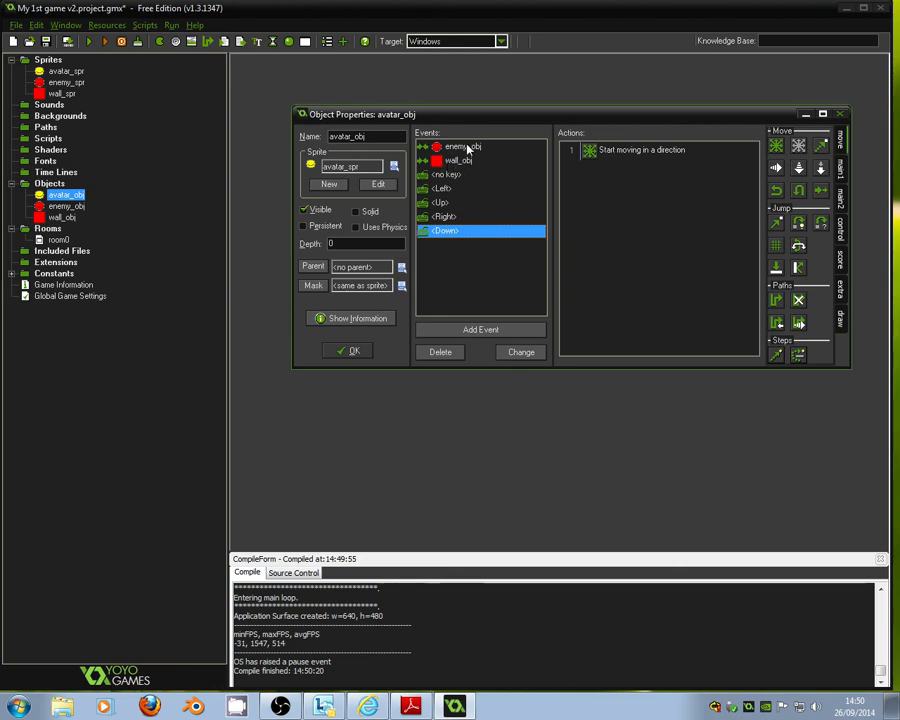
pyautogui.click(460, 161)
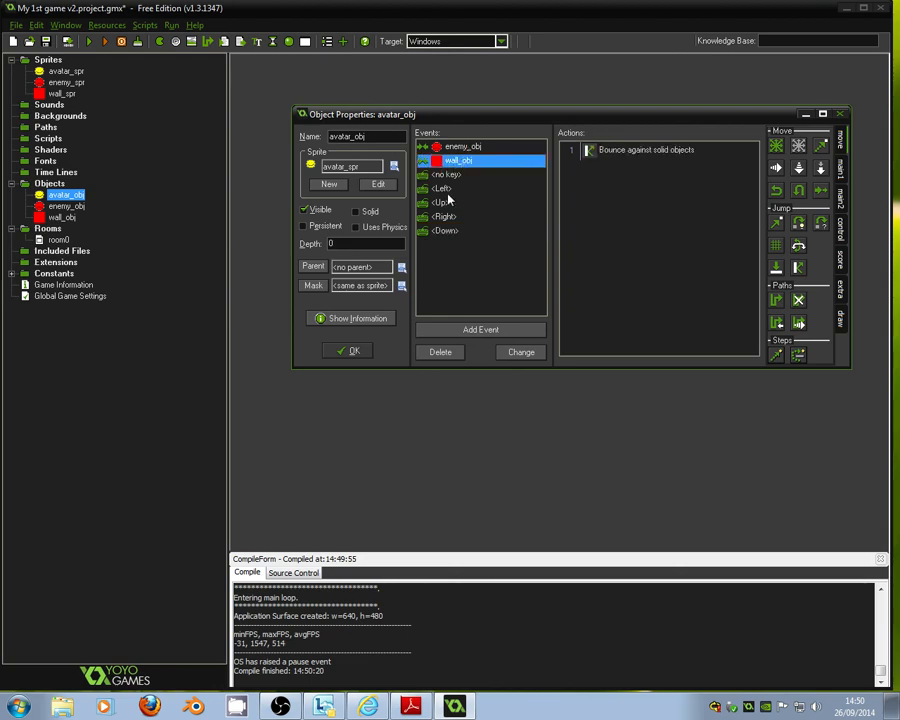
pyautogui.click(476, 174)
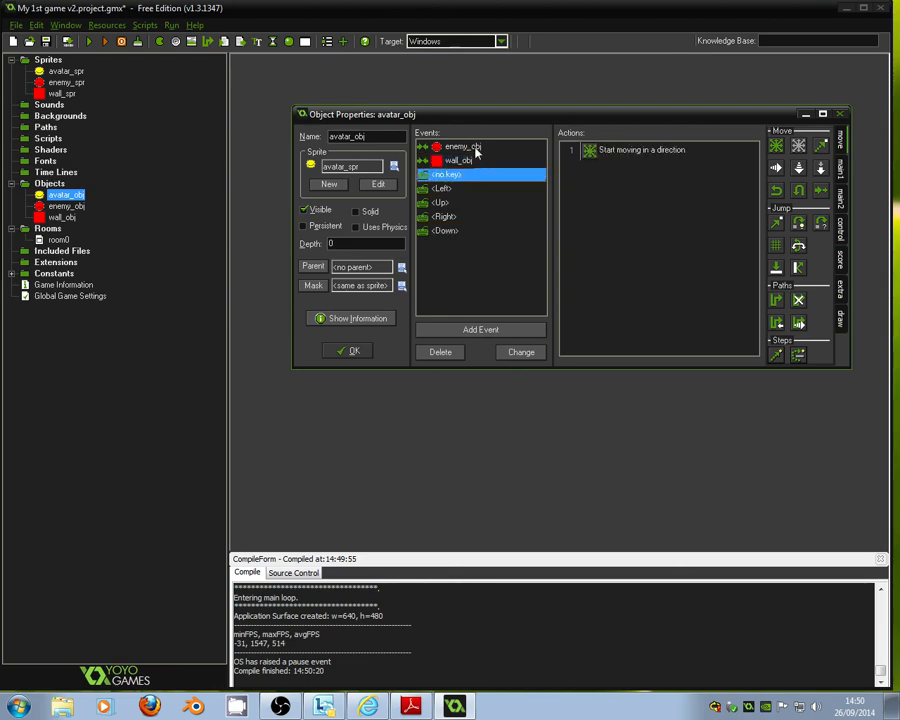
pyautogui.click(352, 350)
pyautogui.doubleClick(66, 205)
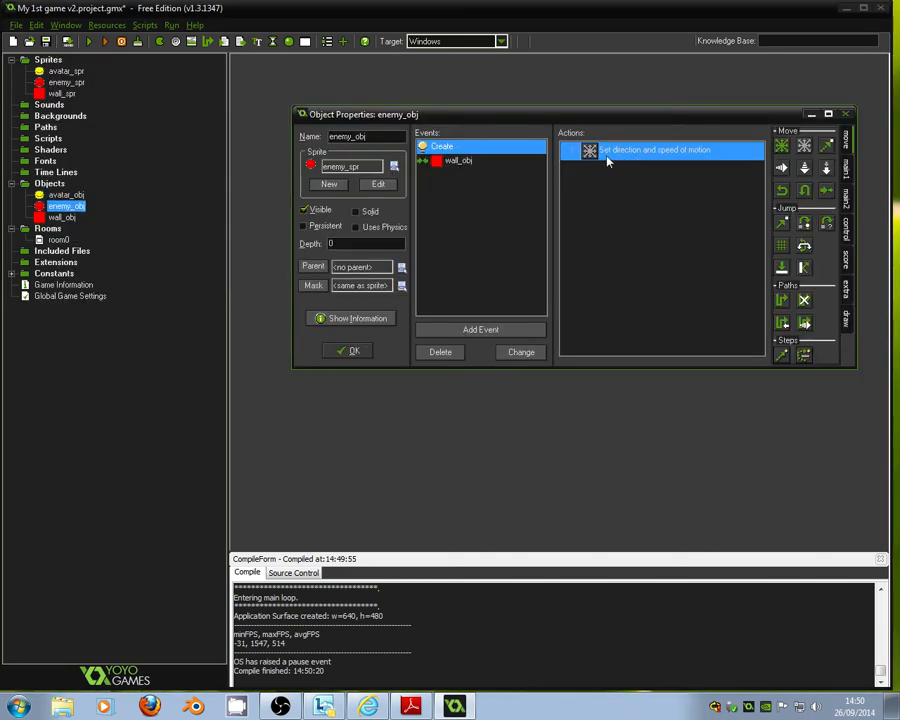
pyautogui.click(354, 350)
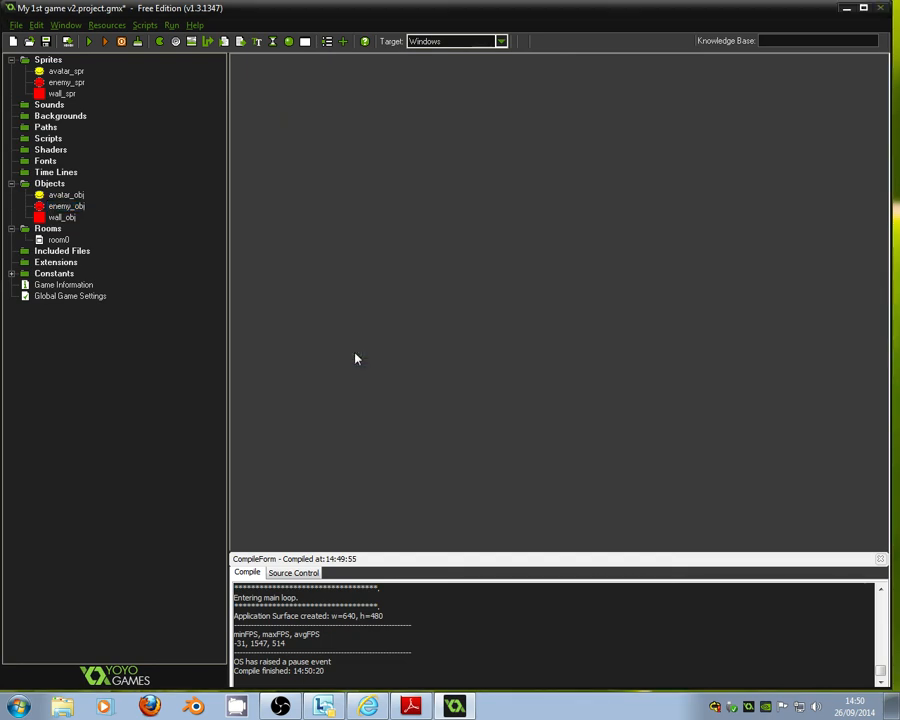
# Save all of the project's changes
pyautogui.click(16, 24)
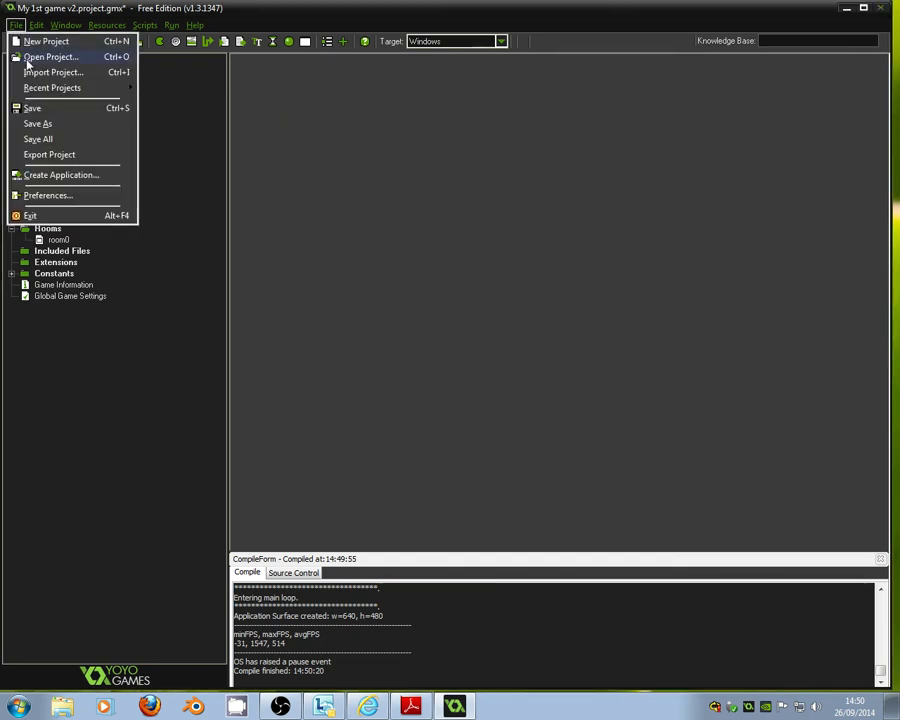
pyautogui.click(69, 140)
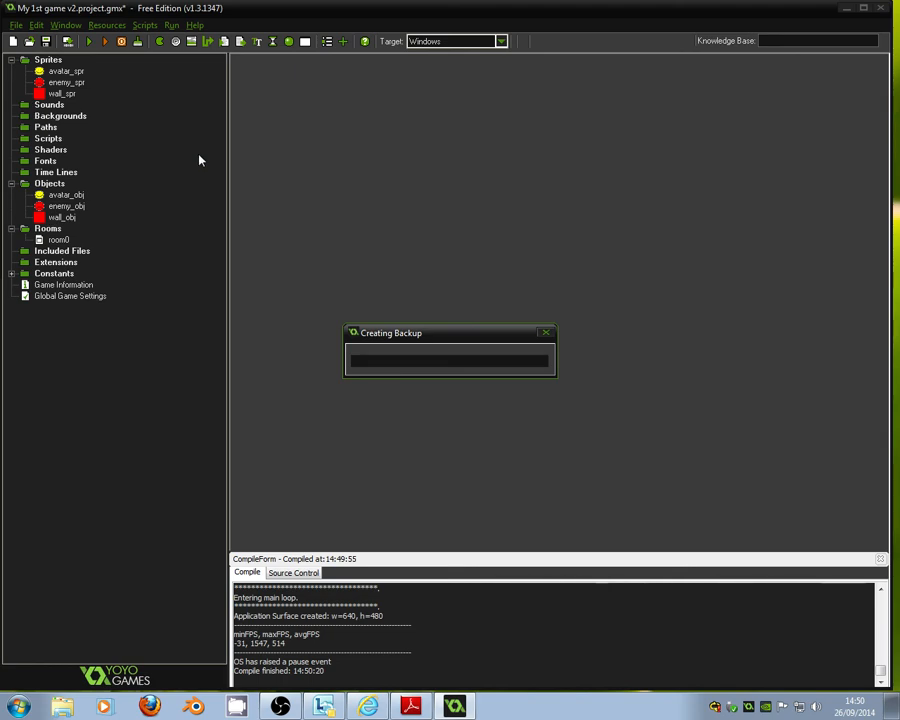